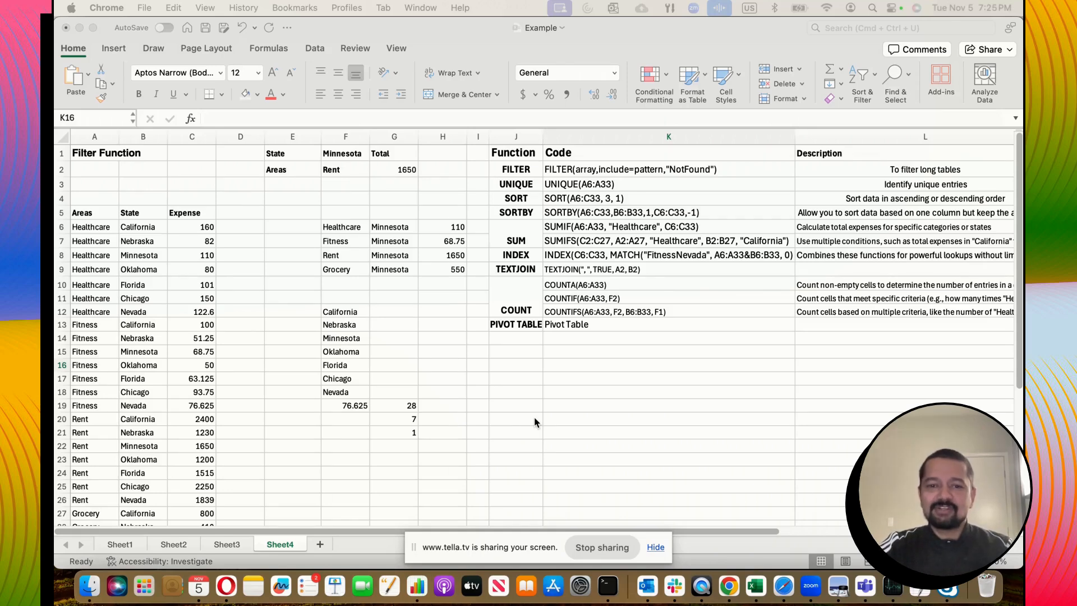
Review the reference list of functions in column J, from FILTER down to PIVOT TABLE.
click(528, 368)
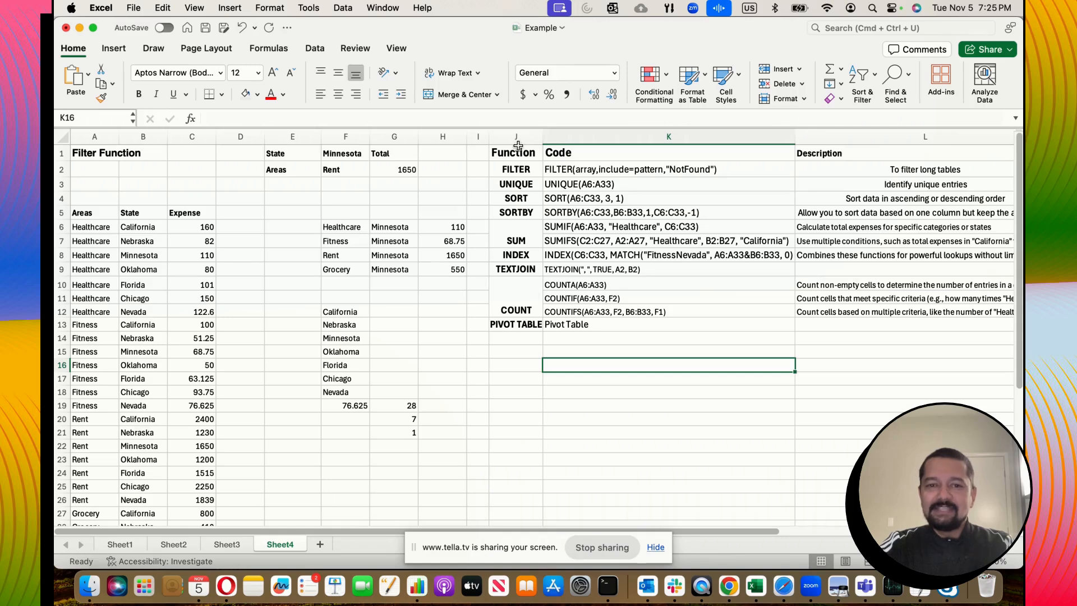
drag(517, 153, 525, 321)
click(565, 352)
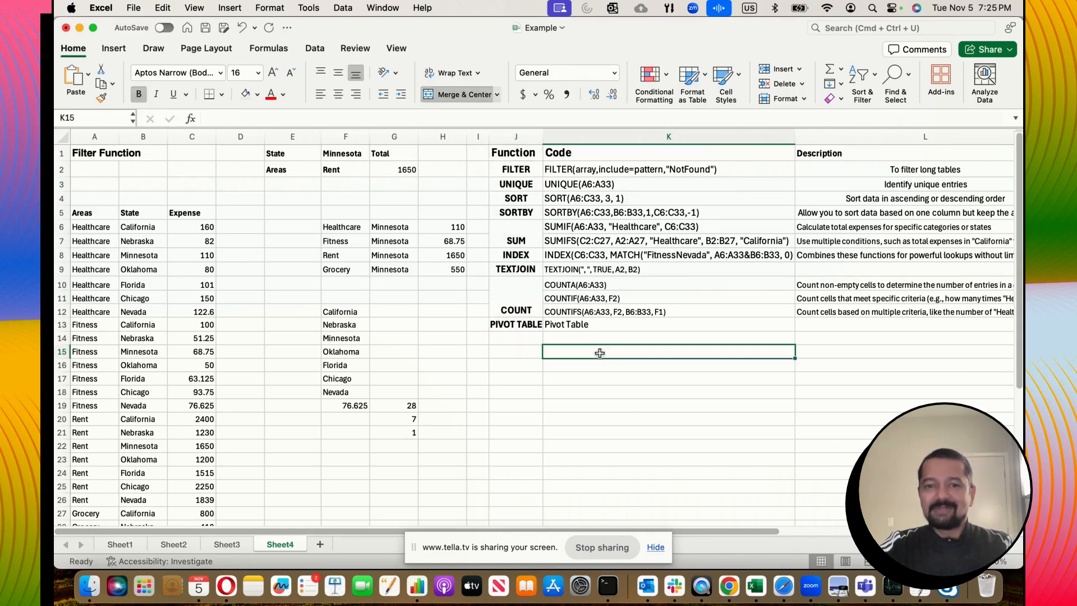
click(518, 168)
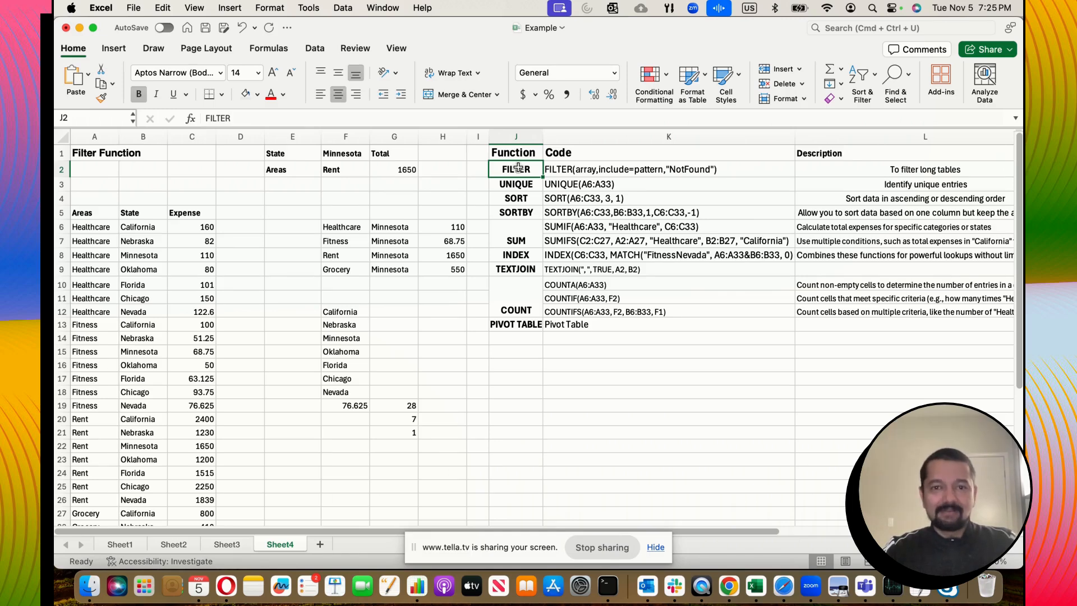
Examine the Areas, State and Expense columns of the source table that starts in row 5.
click(268, 308)
drag(91, 213, 184, 330)
click(103, 280)
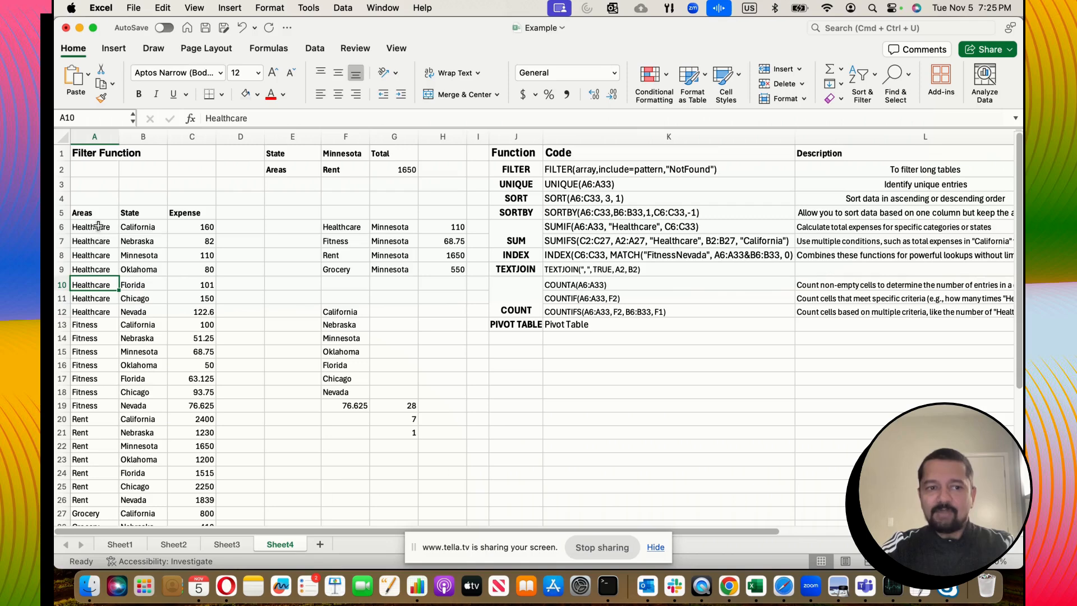
drag(98, 228, 103, 497)
click(159, 379)
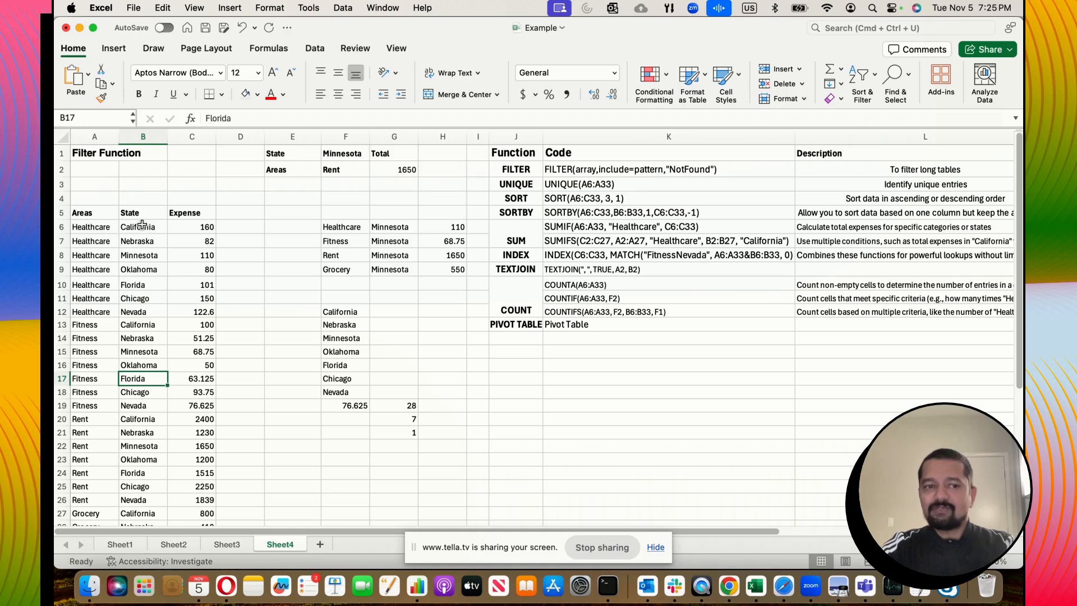
drag(143, 225, 151, 370)
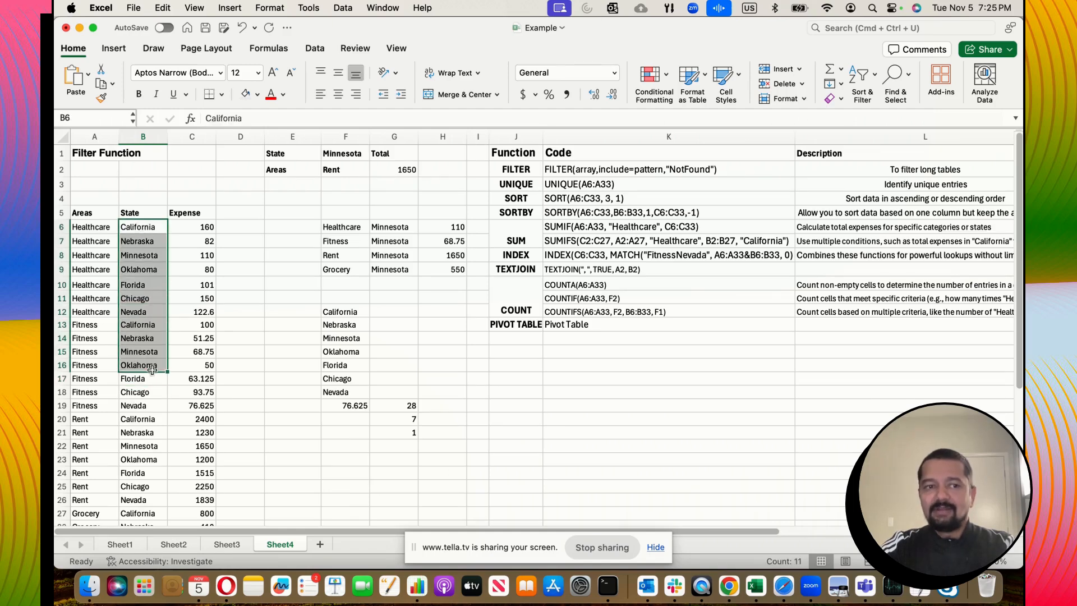
click(100, 232)
click(151, 230)
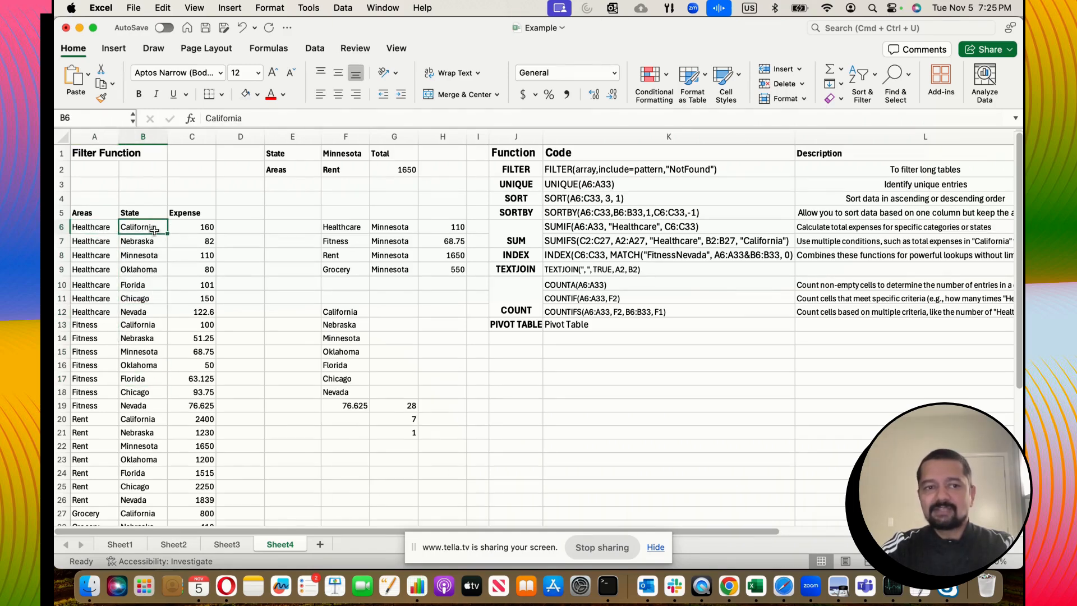
click(203, 229)
click(232, 228)
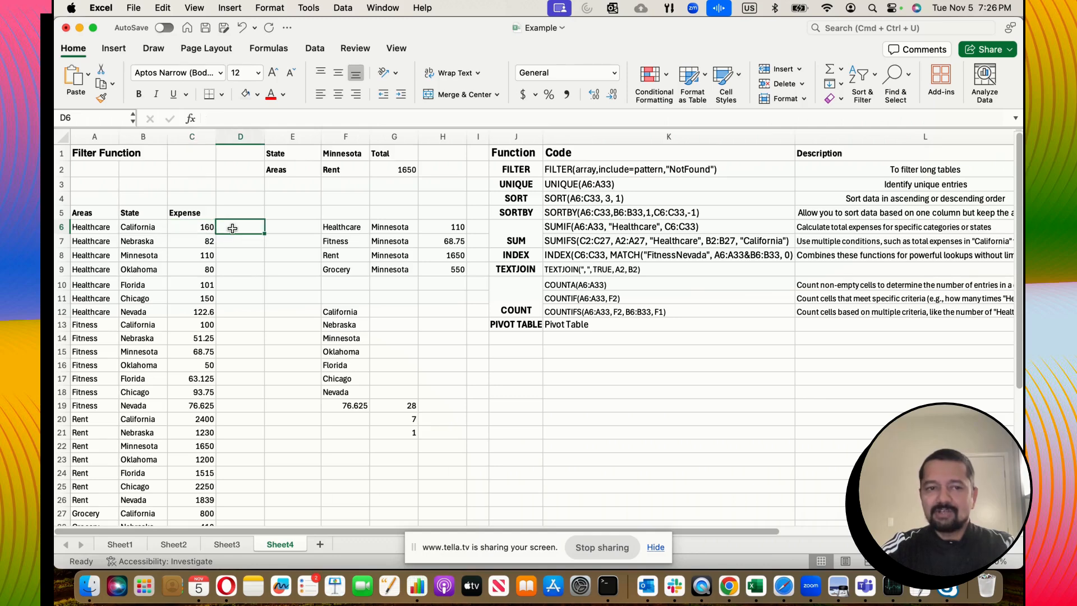
drag(197, 214, 197, 228)
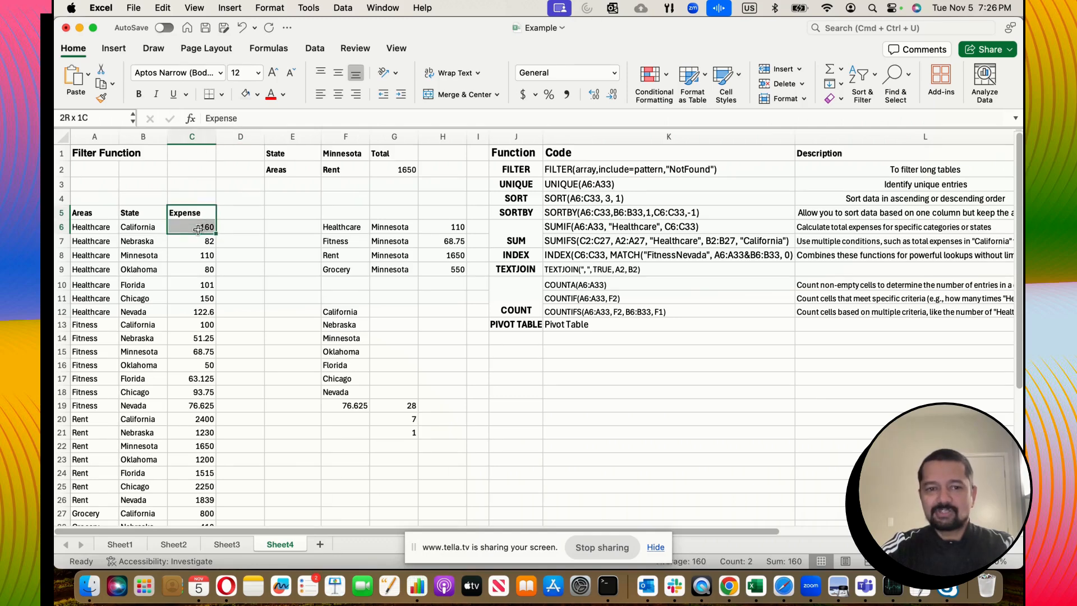
click(390, 282)
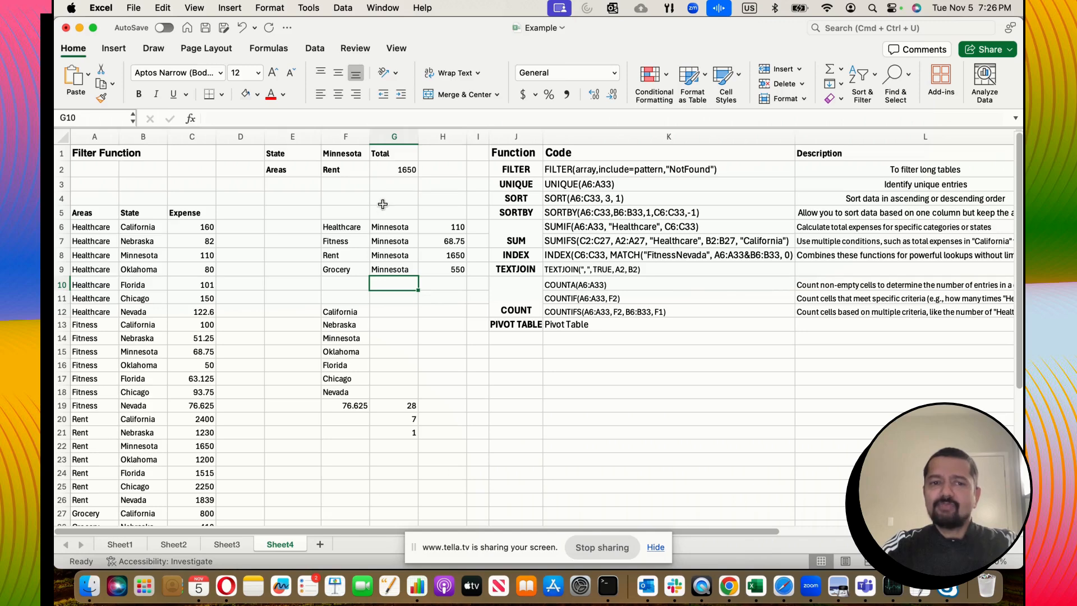
Enter a FILTER formula in F6 returning A5:C33 where B5:B33 equals F1, with "NotFound" as the empty result.
click(339, 224)
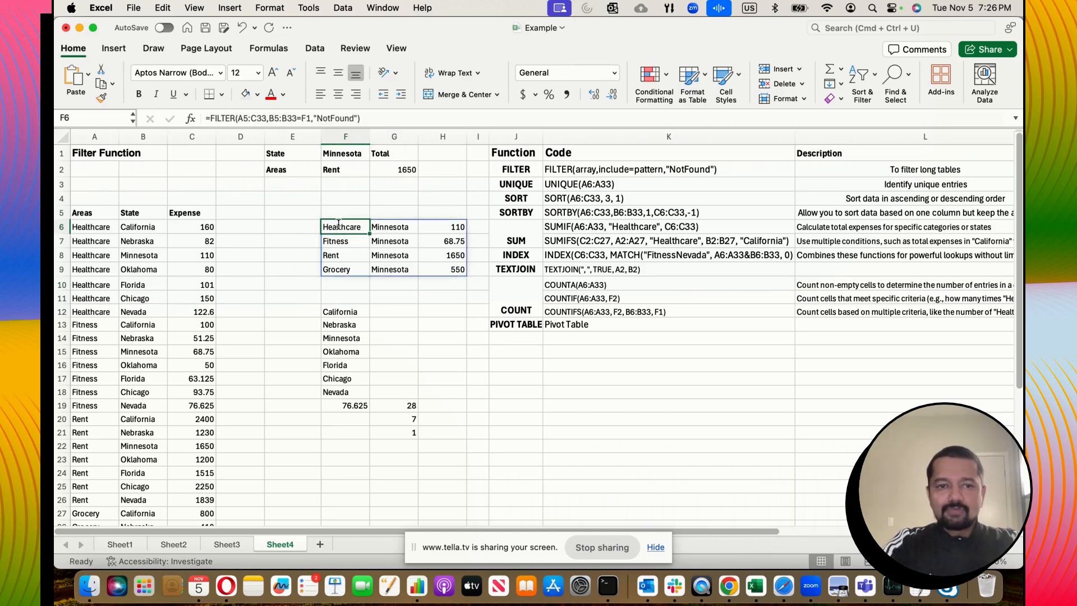
text(=fil)
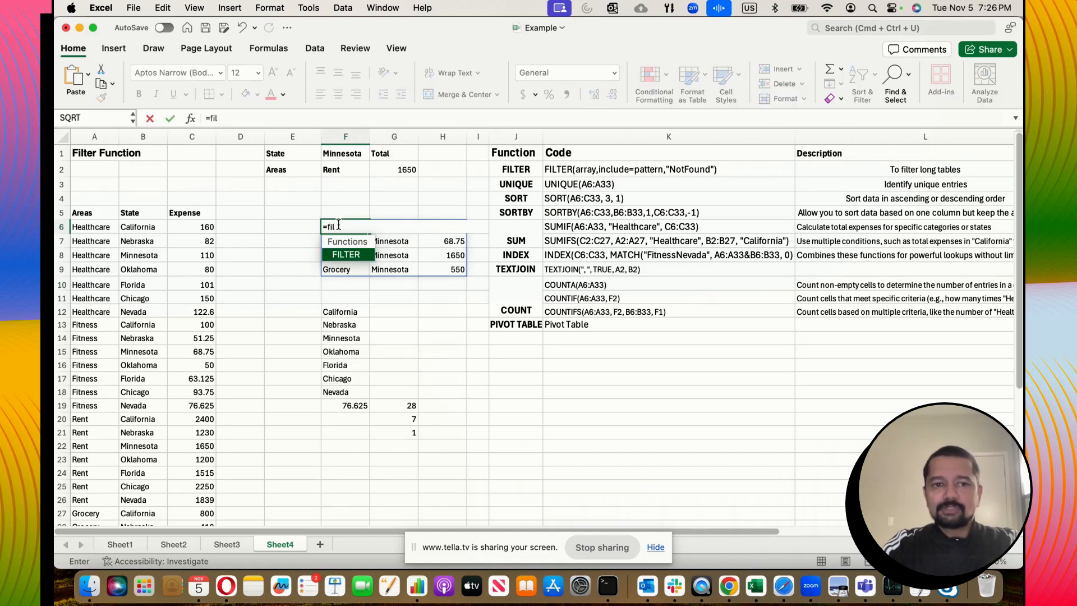
double_click(346, 255)
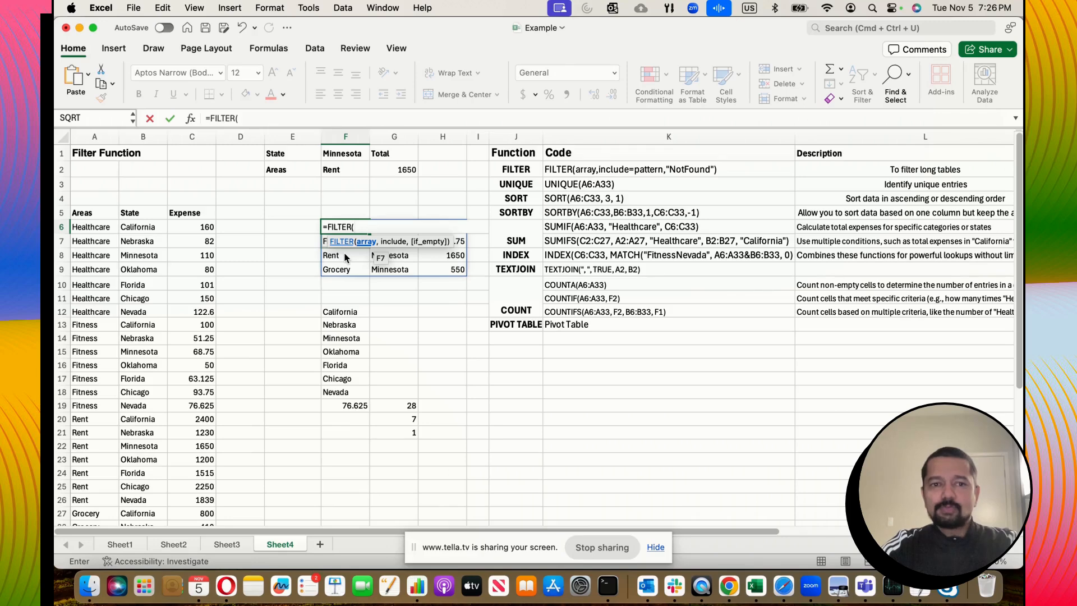
drag(81, 213, 197, 506)
text(,)
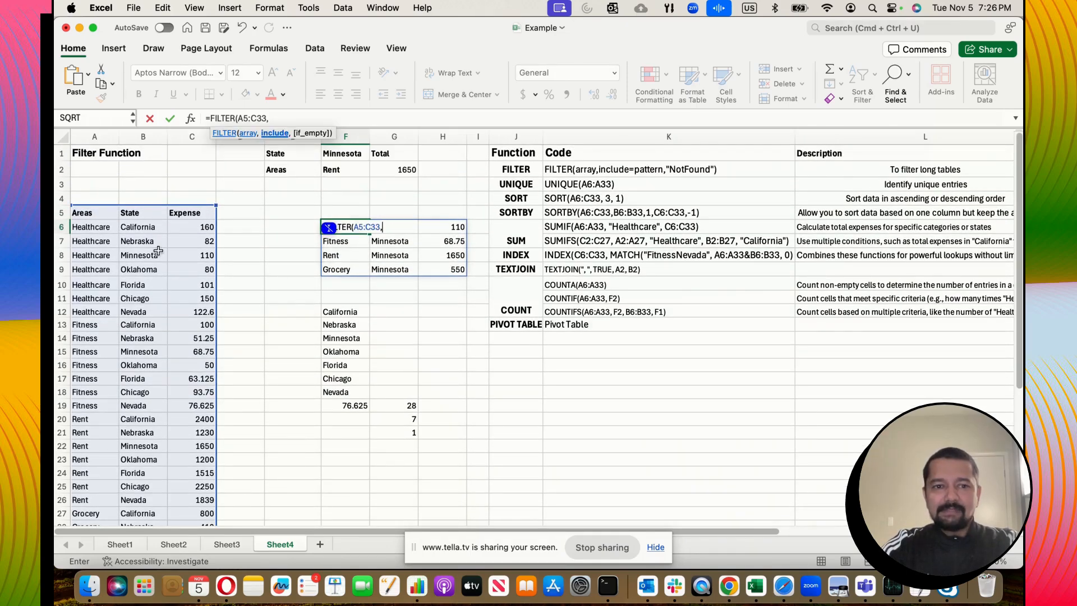
drag(141, 216, 144, 505)
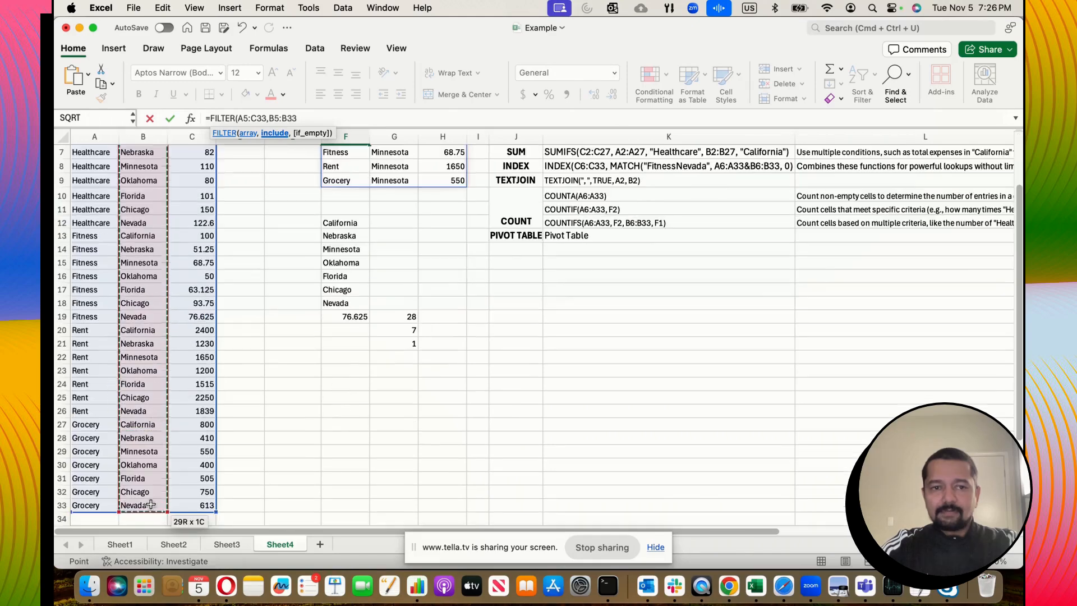
scroll(275, 389, up, 3)
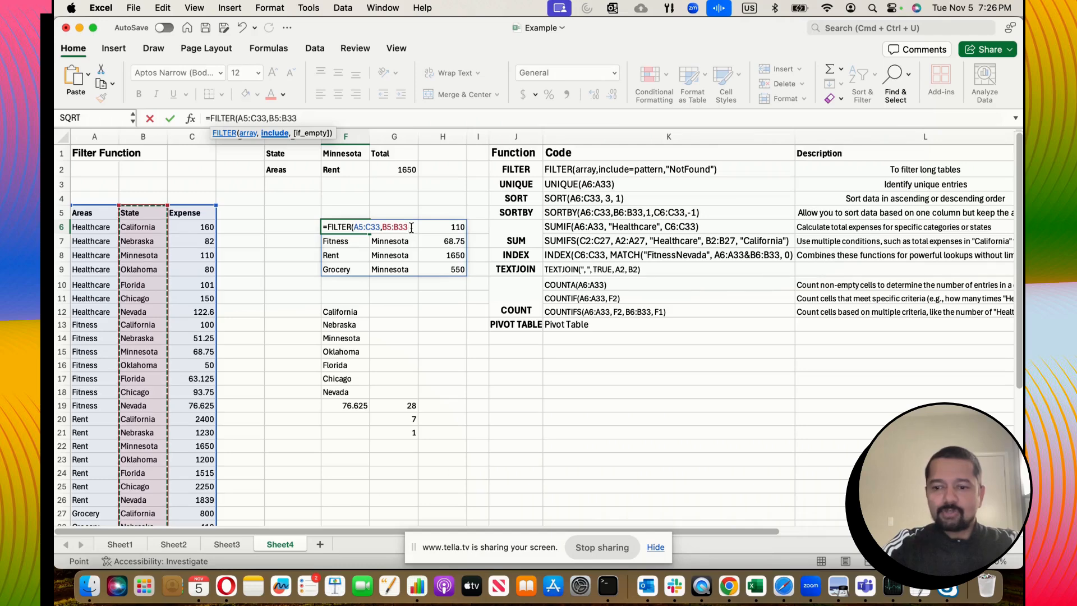
text(=)
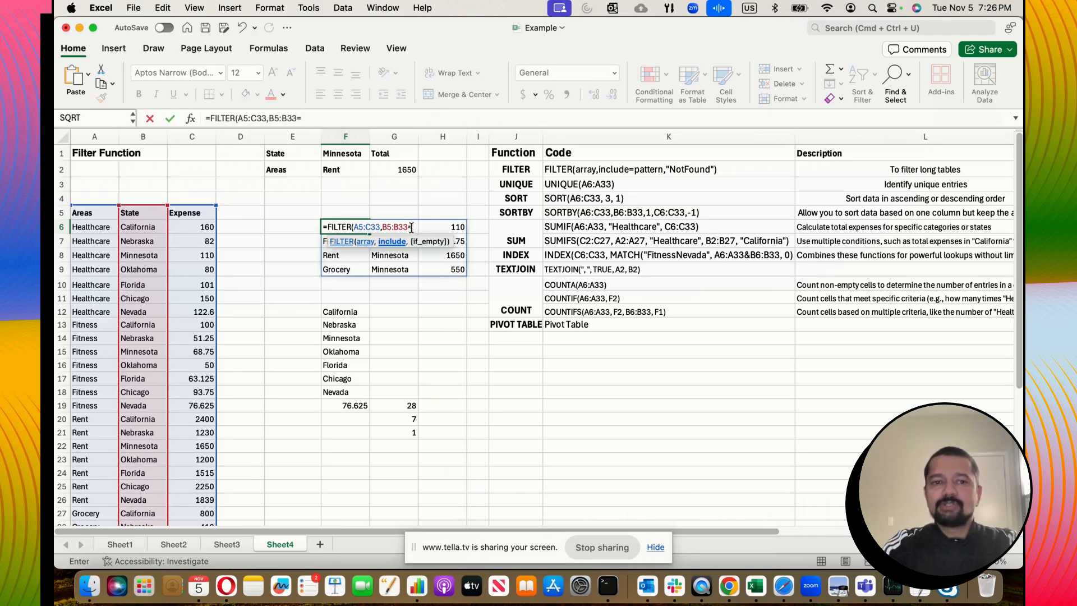
click(348, 153)
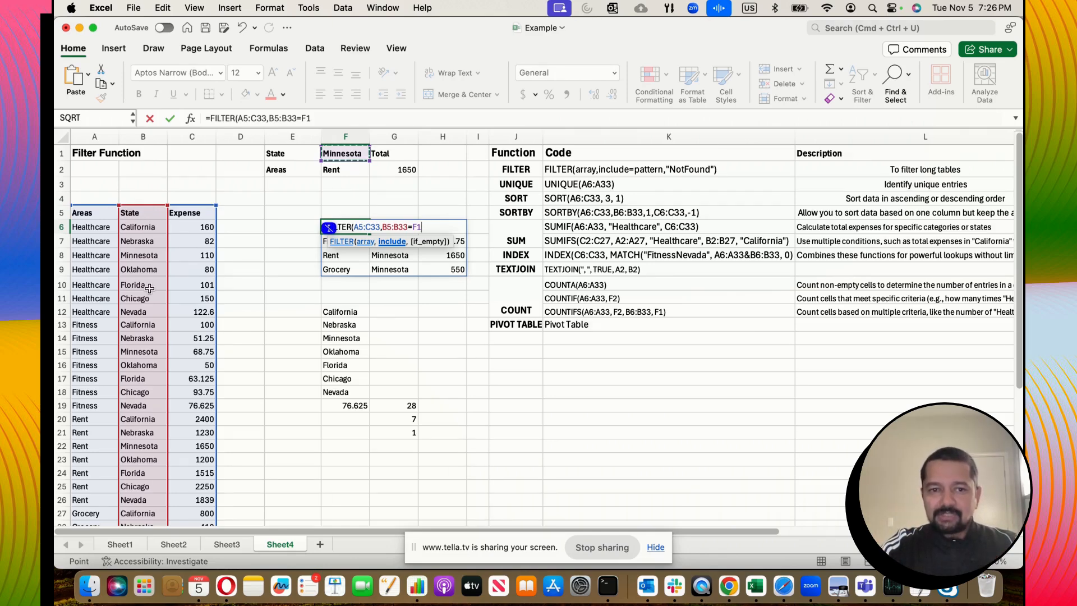
text(,"Not)
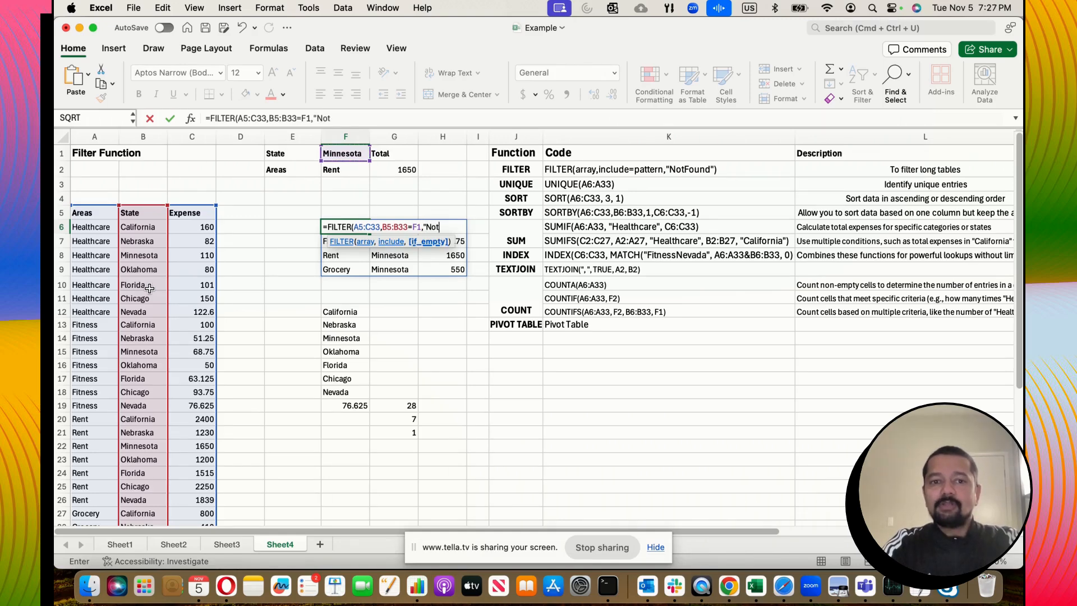
text(Found)
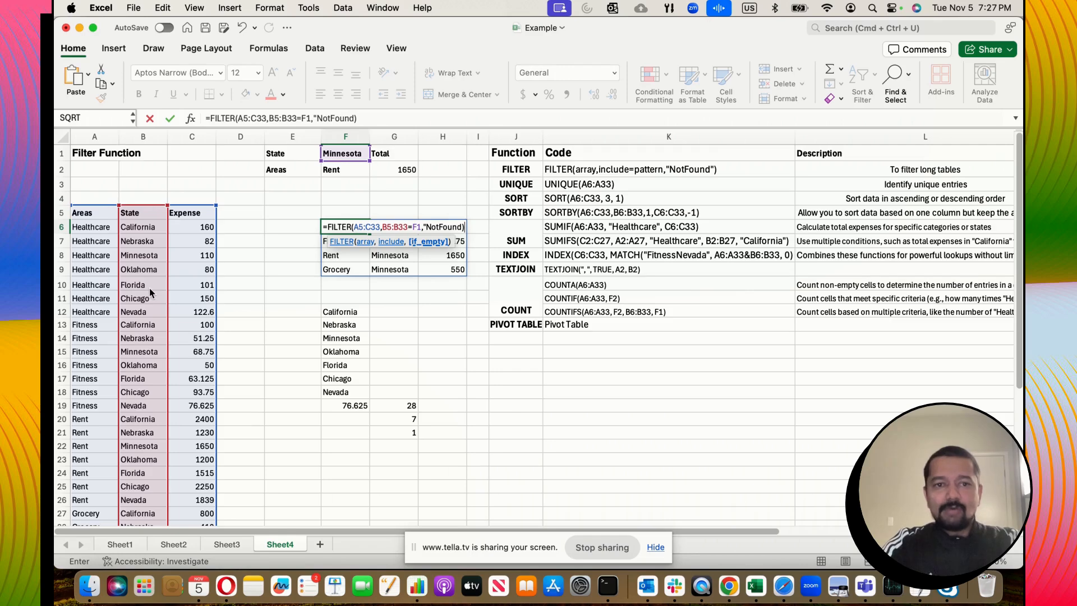
key(Return)
key(Return)
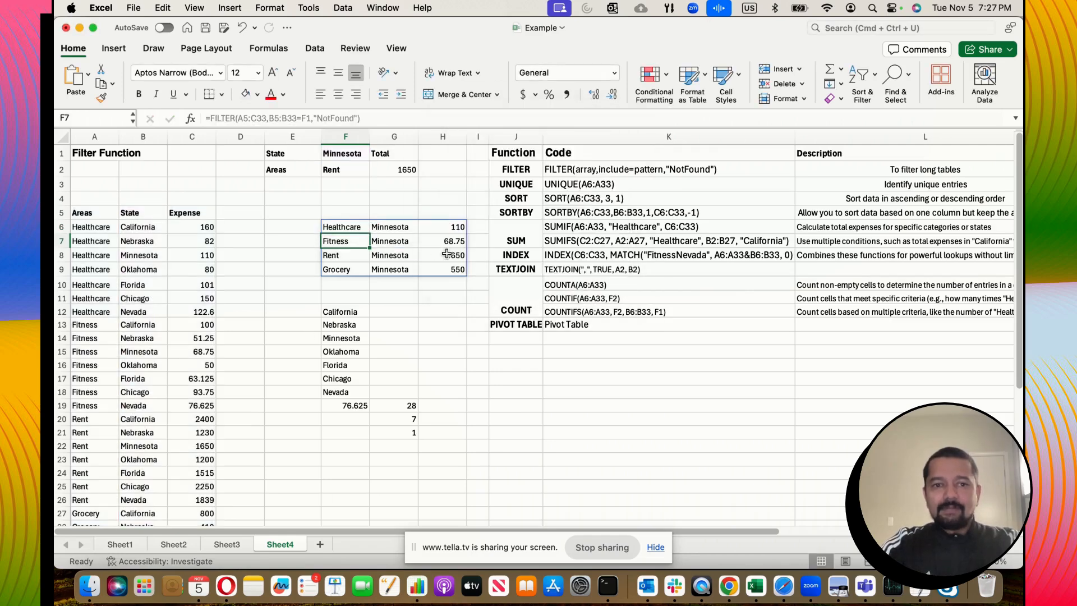
Examine the areas, states and expenses returned by the FILTER formula in F6:H9.
click(410, 294)
click(344, 227)
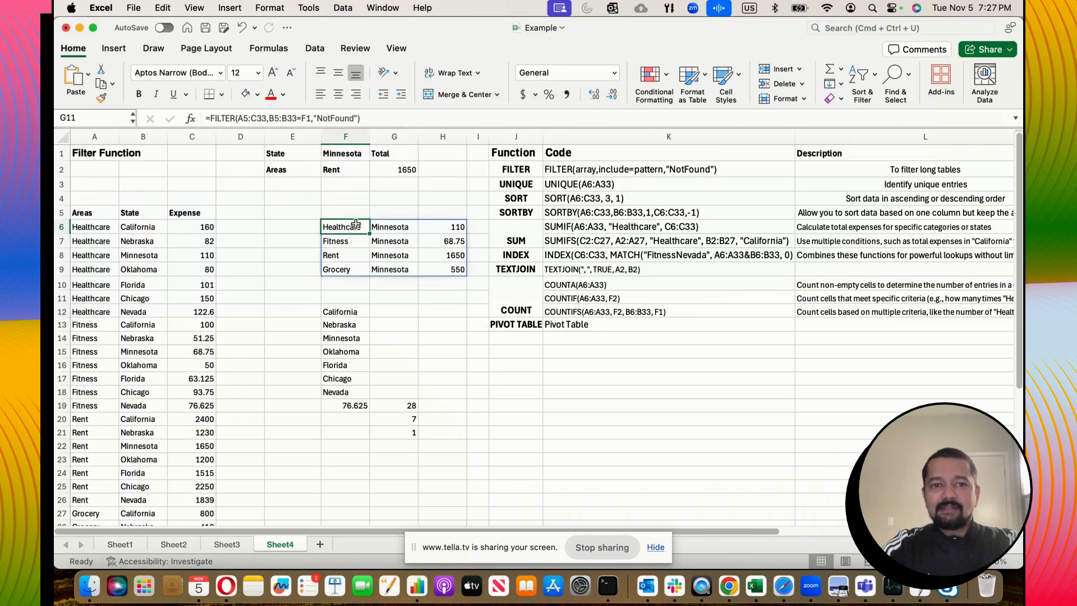
drag(356, 225, 345, 268)
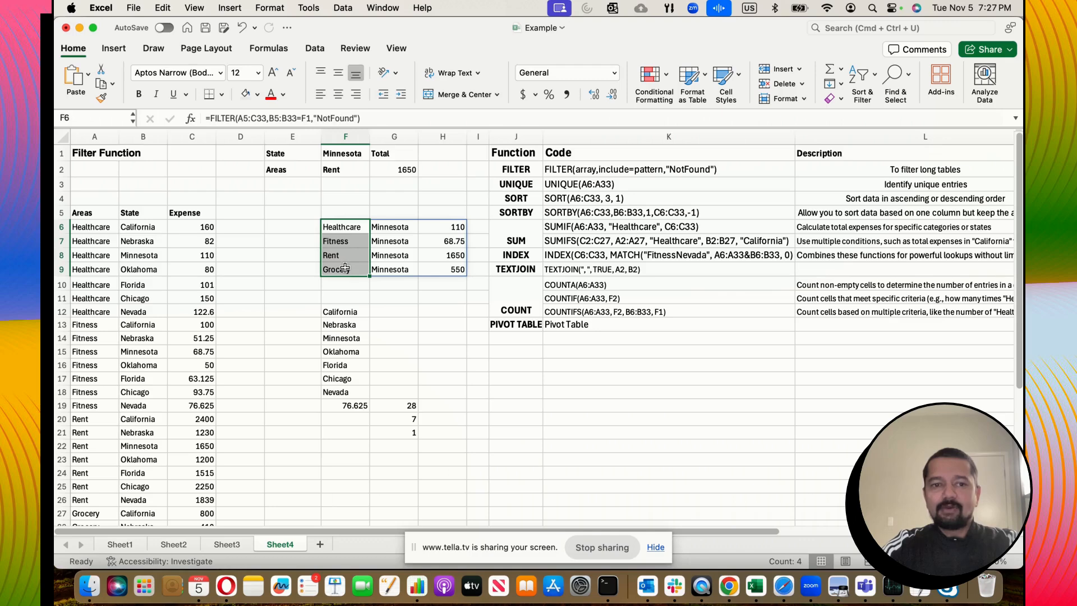
click(410, 256)
drag(454, 227, 456, 271)
click(394, 229)
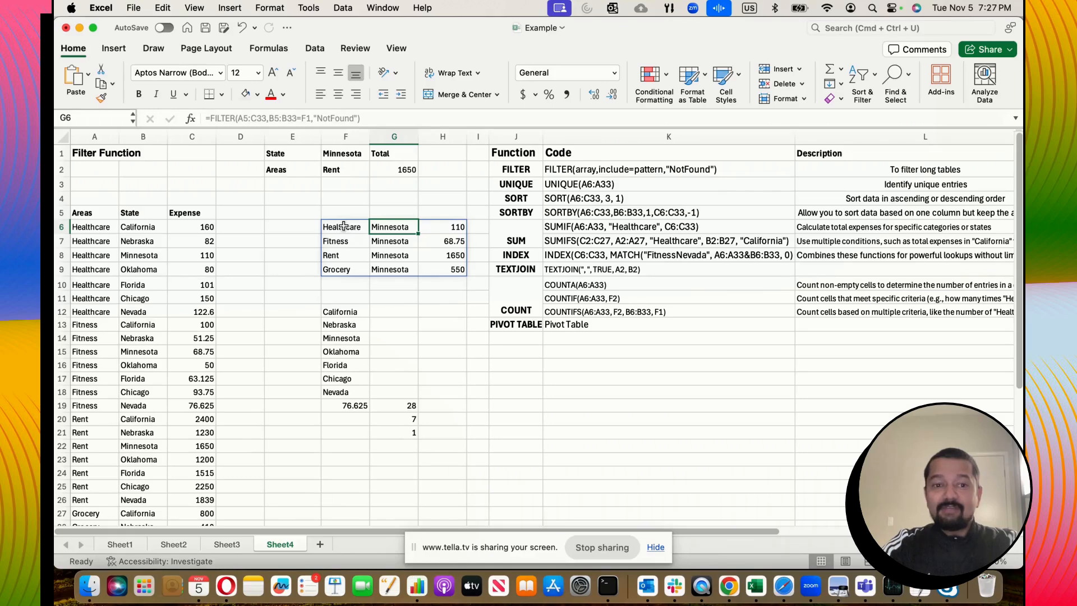
drag(342, 226, 447, 271)
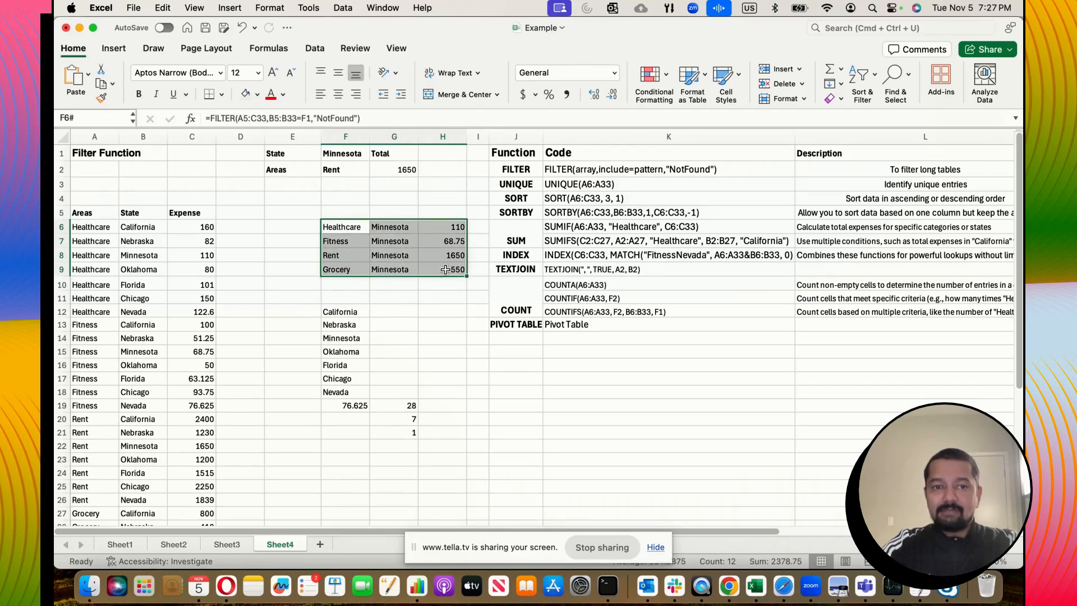
click(391, 241)
Set the State criterion in F1 to California and check the filtered rows.
click(344, 154)
text(C)
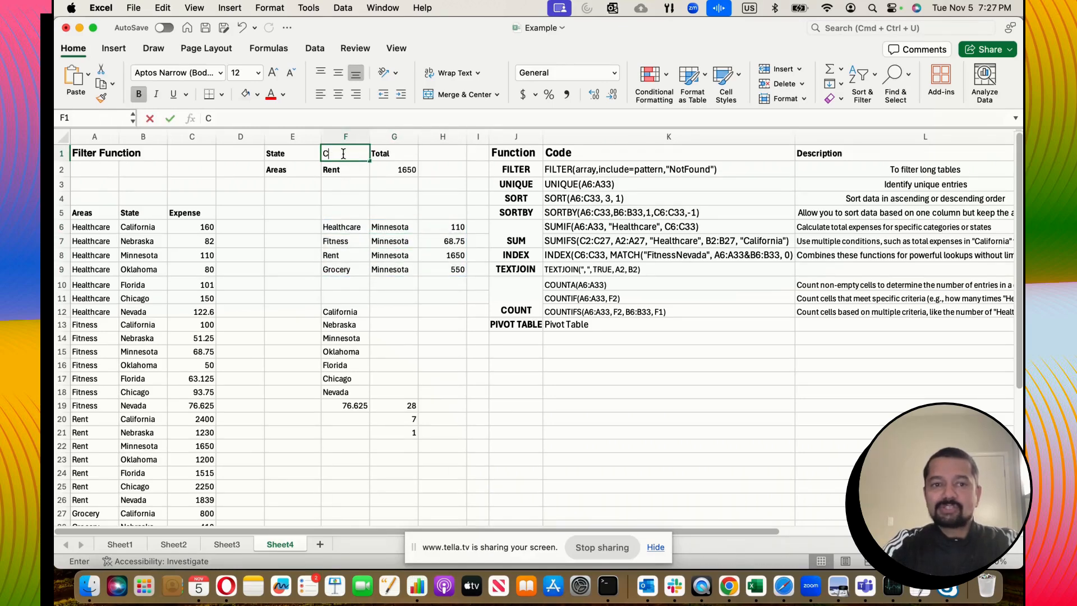
text(alif)
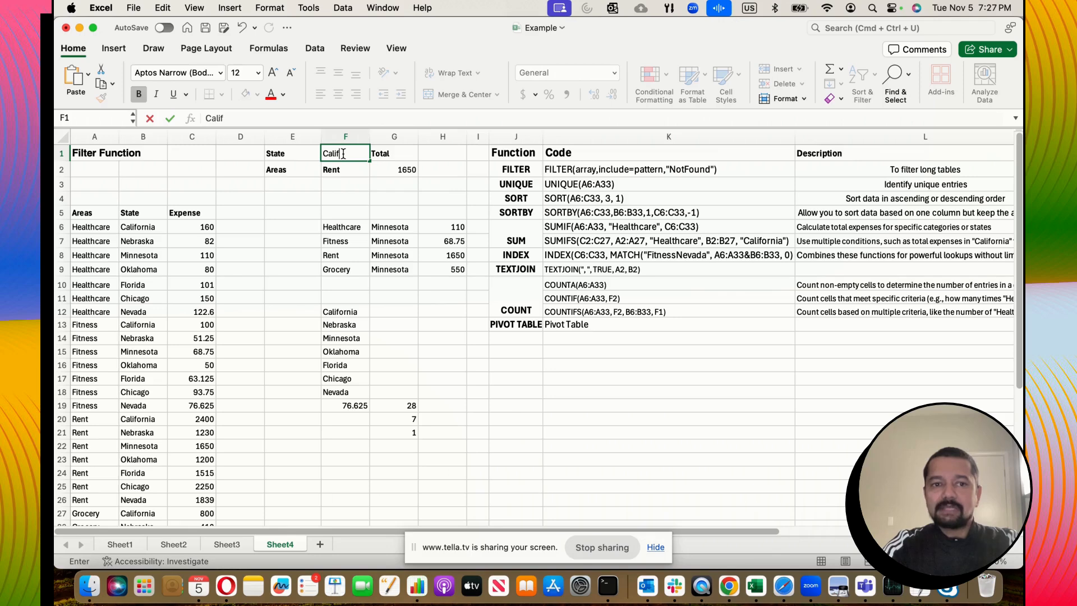
text(ornia)
key(Return)
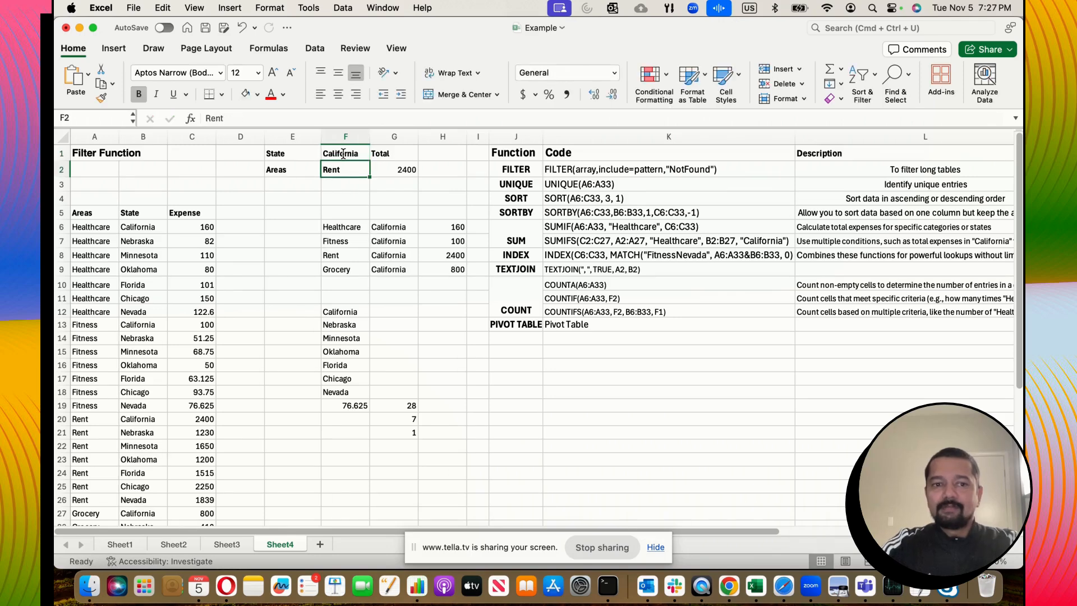
click(365, 242)
click(375, 308)
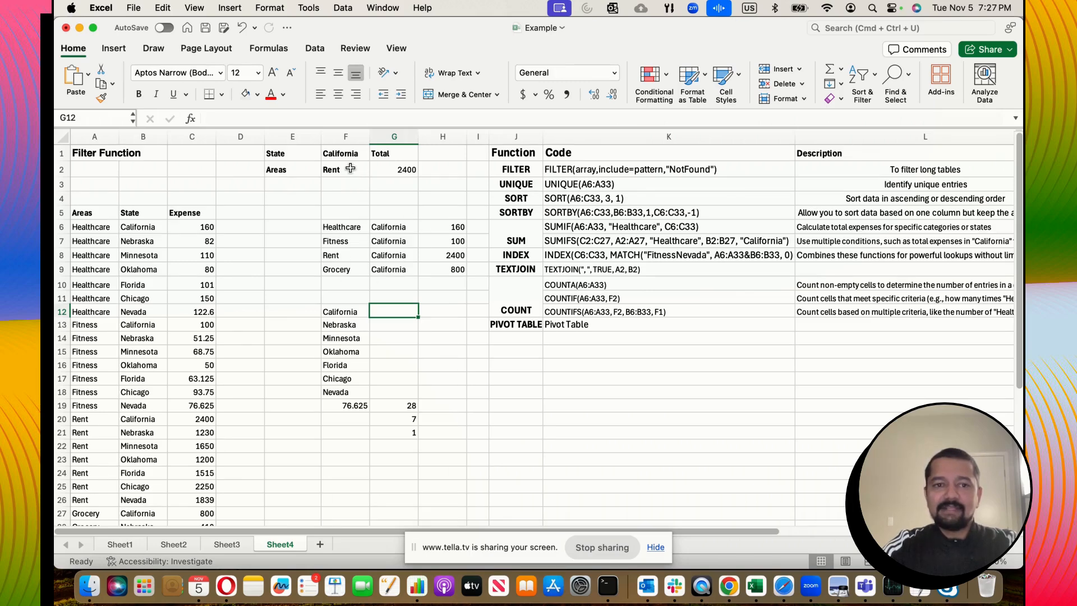
Change the State criterion in F1 to Nevada.
click(345, 149)
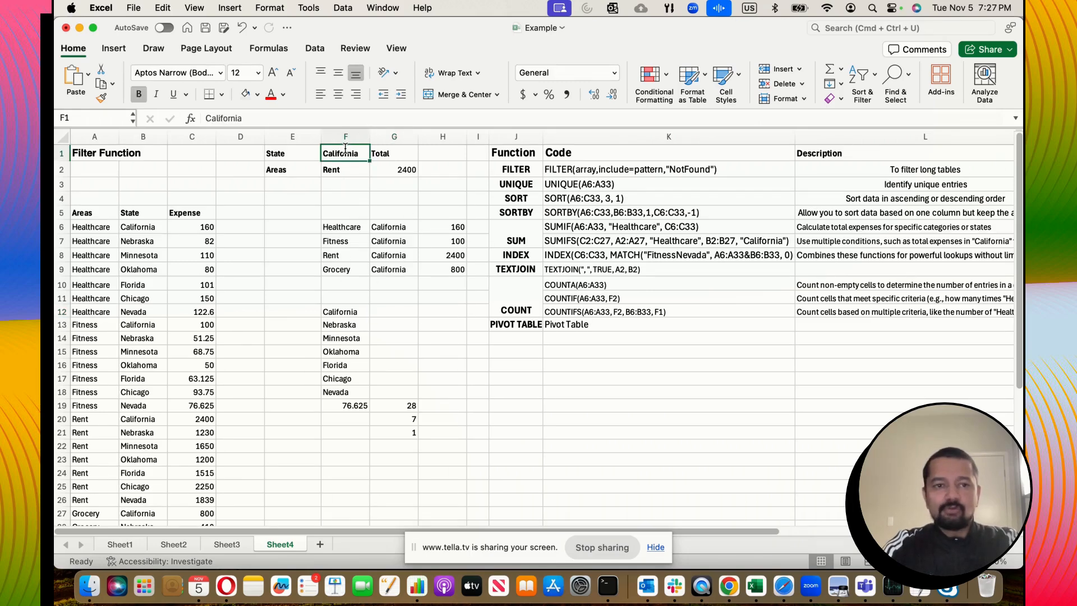
text(Nevada)
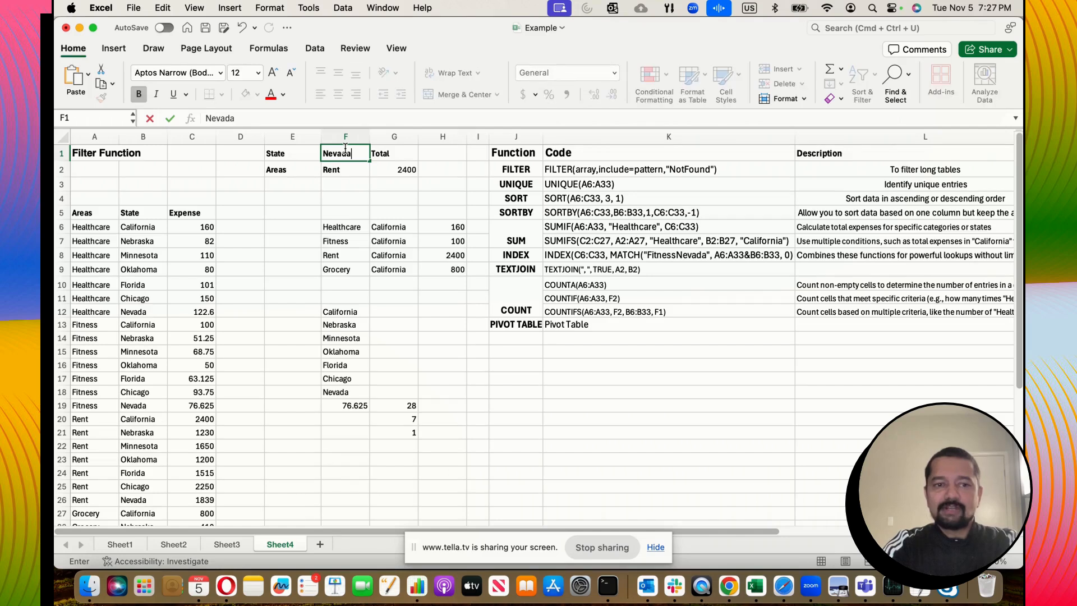
key(Return)
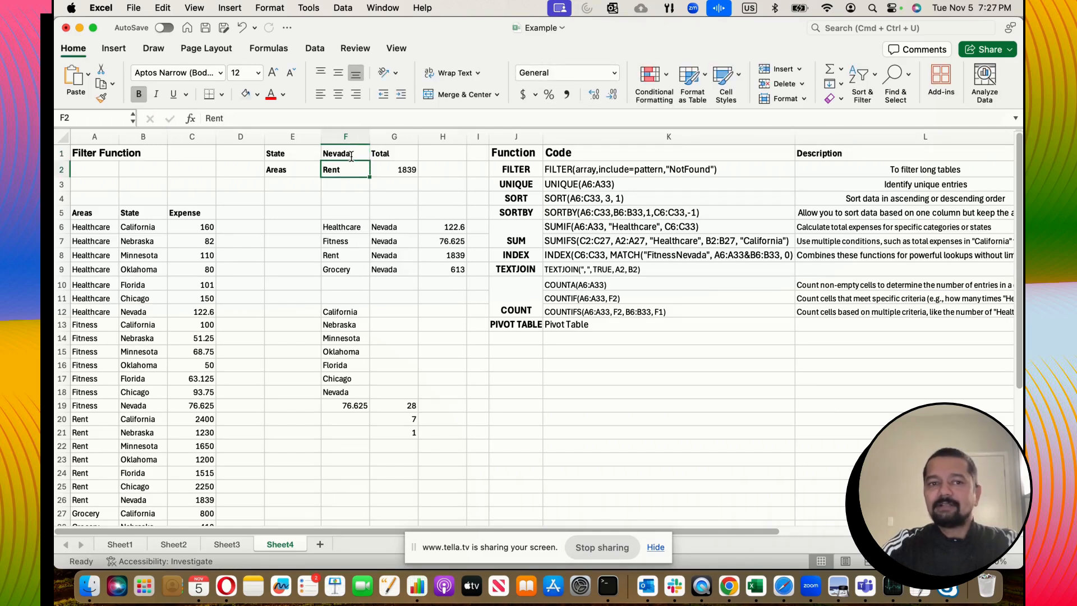
Set the State criterion in F1 to Texas, a state missing from the source table, to test the formula's empty result.
click(352, 156)
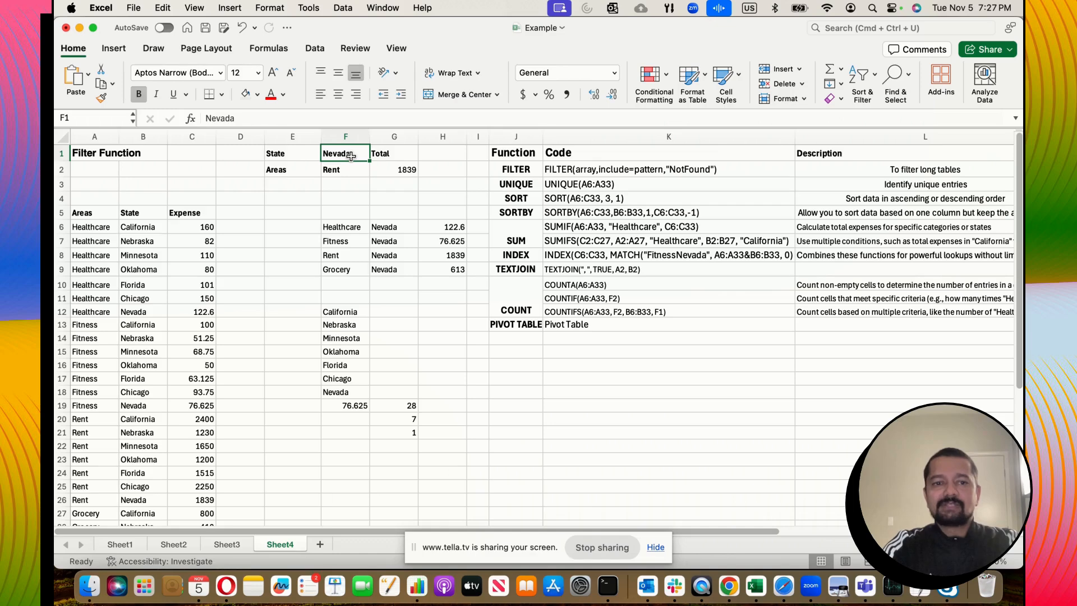
text(Te)
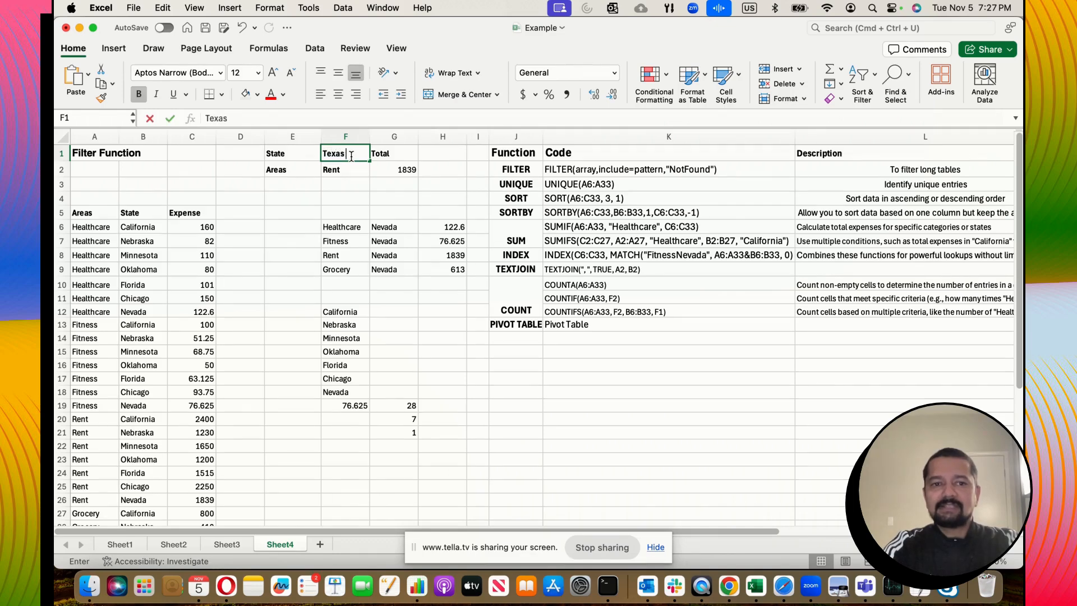
text(xas)
key(Return)
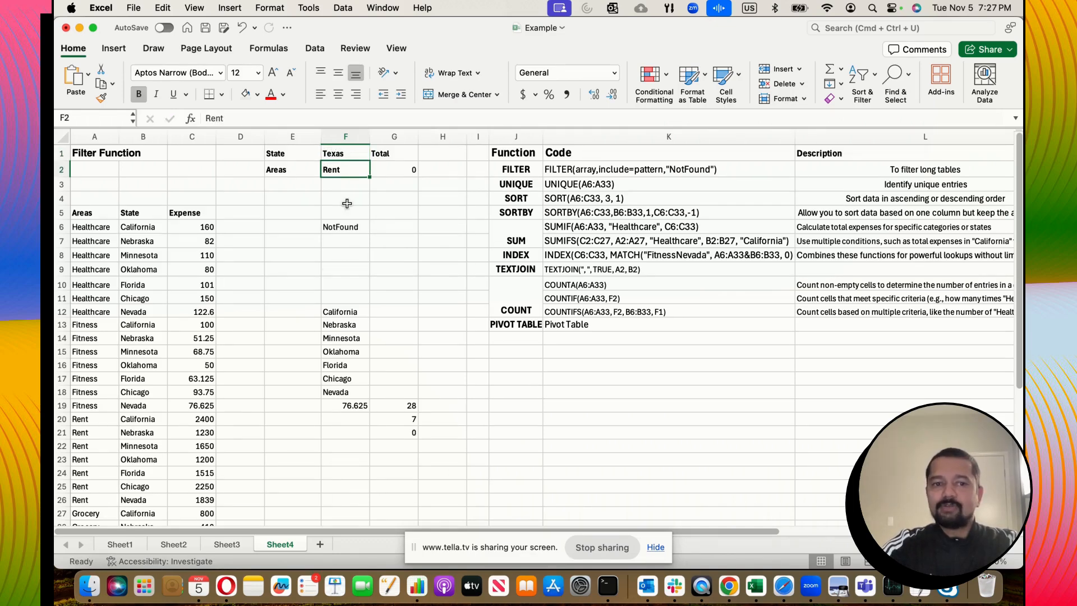
Set the State criterion in F1 back to California and check the filtered rows in F6:H9.
click(342, 155)
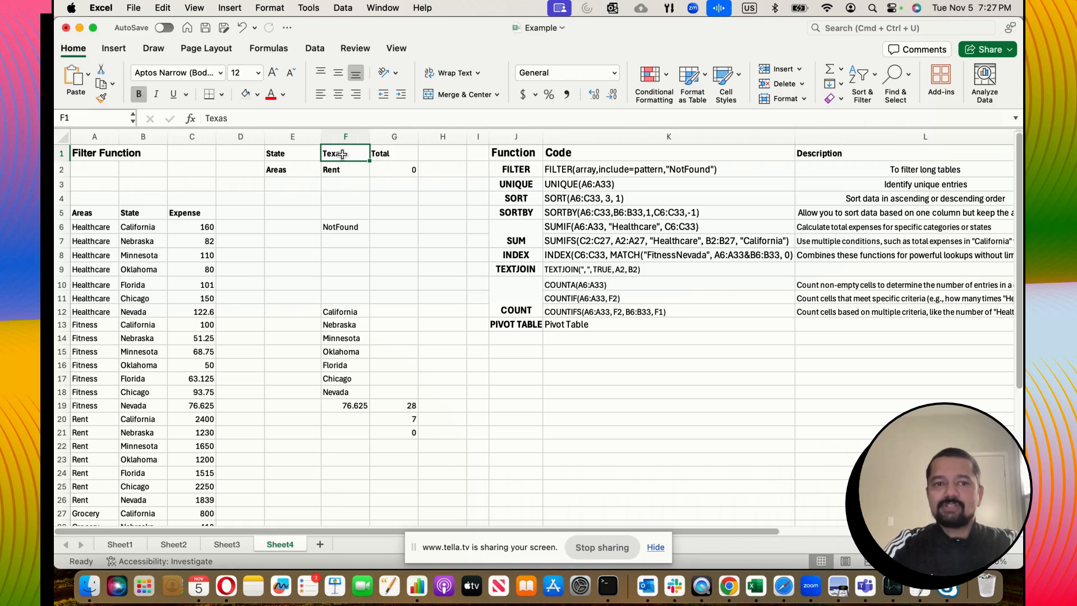
text(Calido)
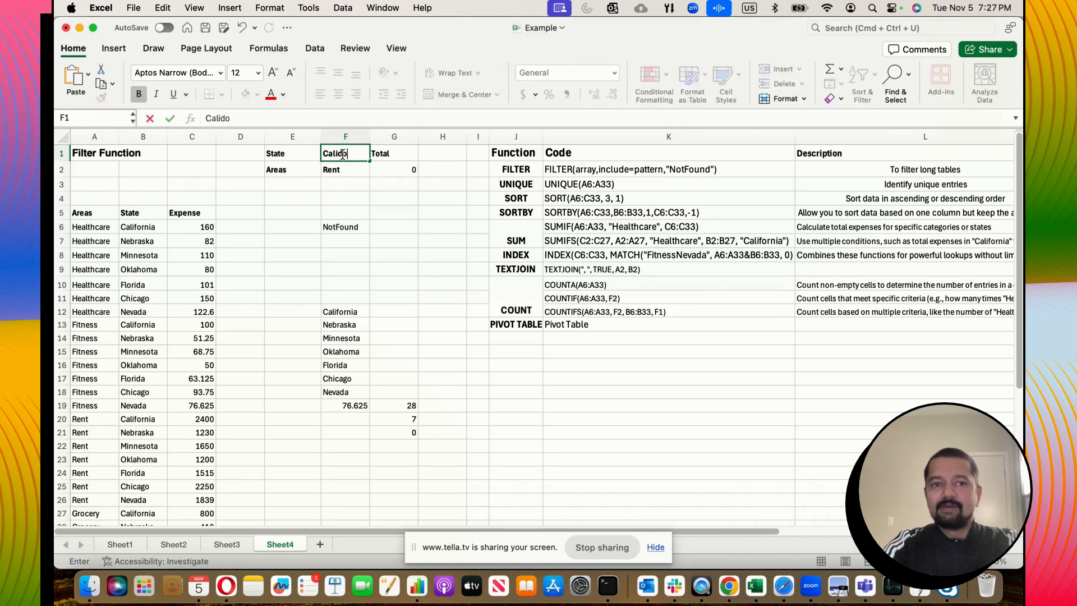
text(rni)
text(a)
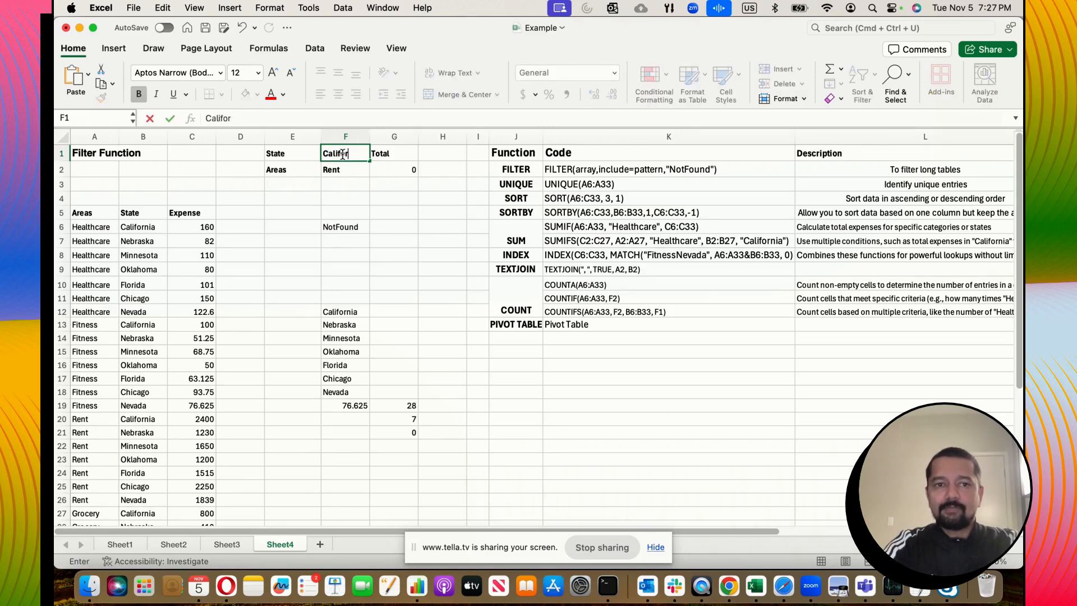
key(Return)
click(436, 311)
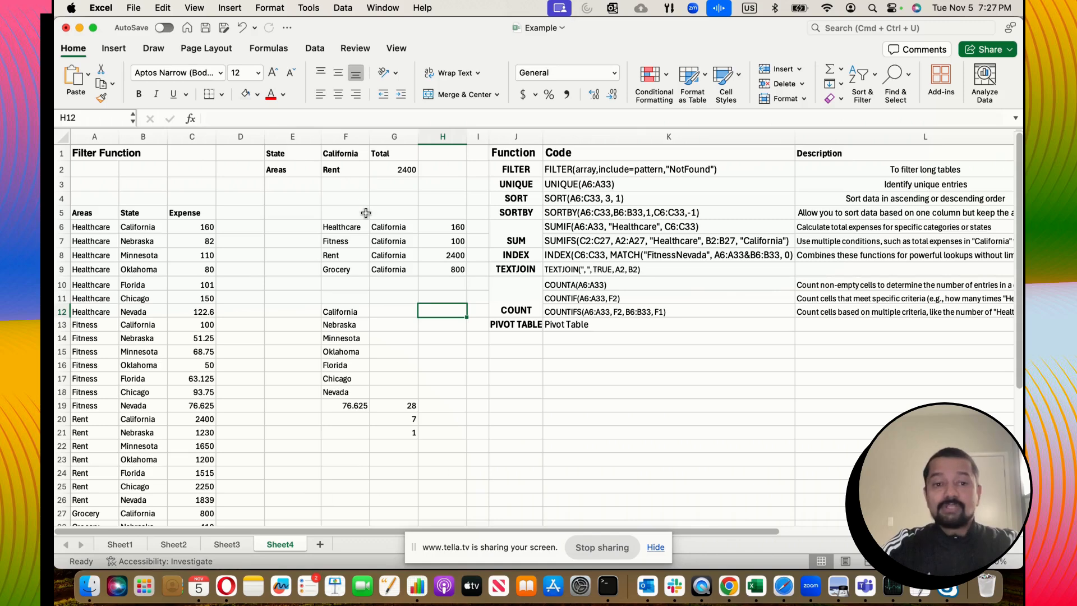
drag(346, 225, 433, 270)
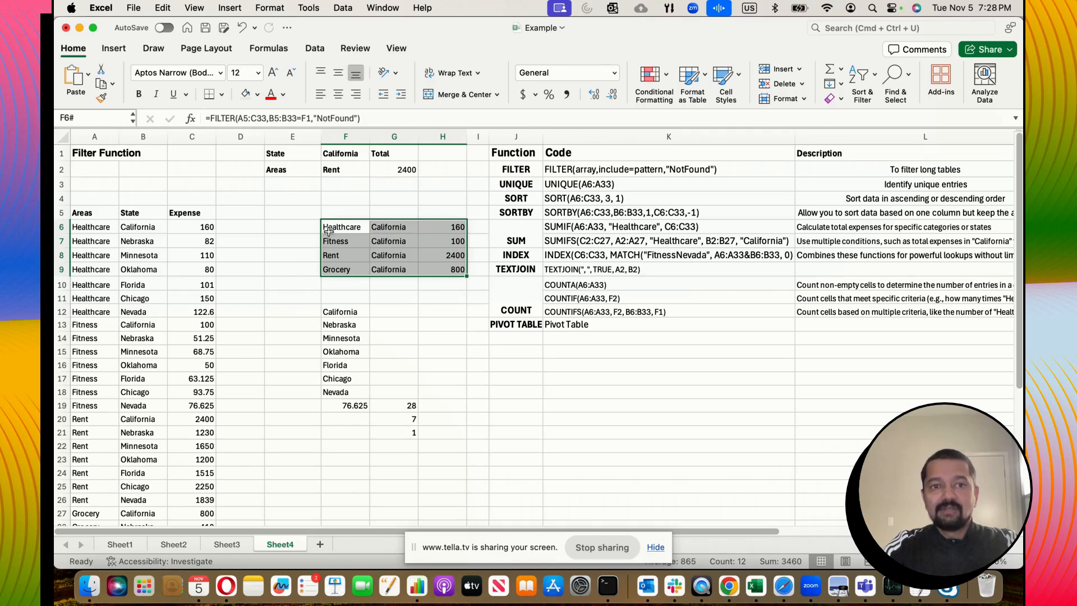
Add list data validation to the State criterion cell F1, using the state names in B6:B12 as the source.
click(352, 153)
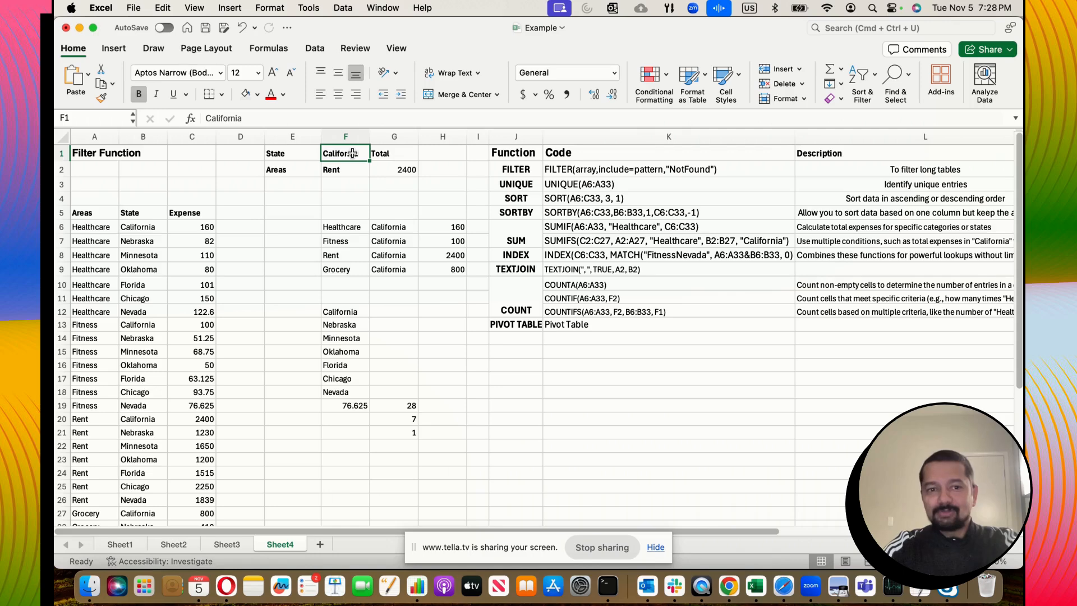
click(316, 48)
click(764, 78)
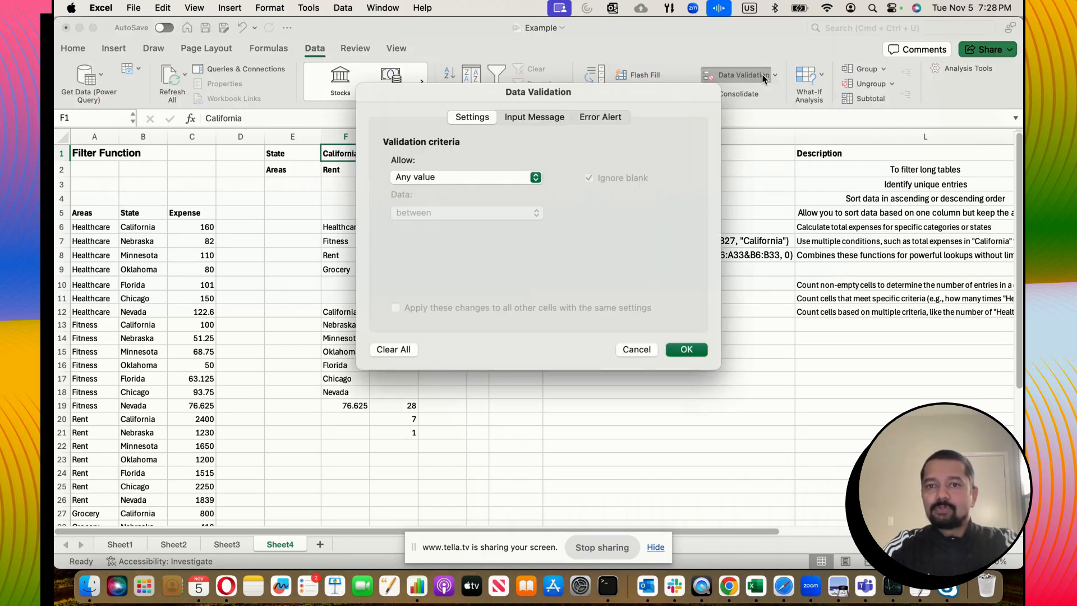
click(501, 177)
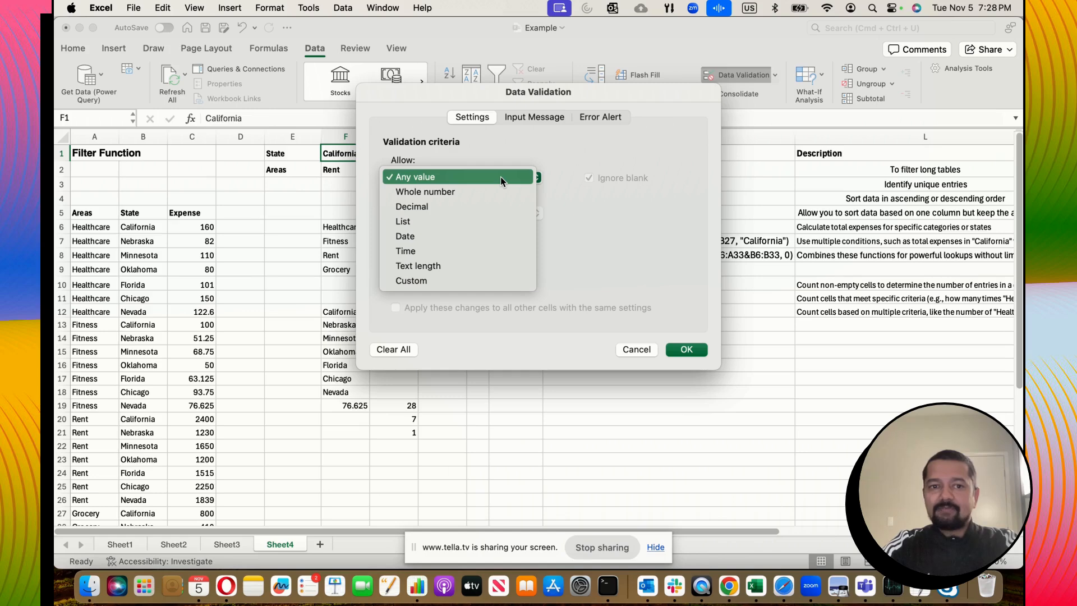
click(431, 222)
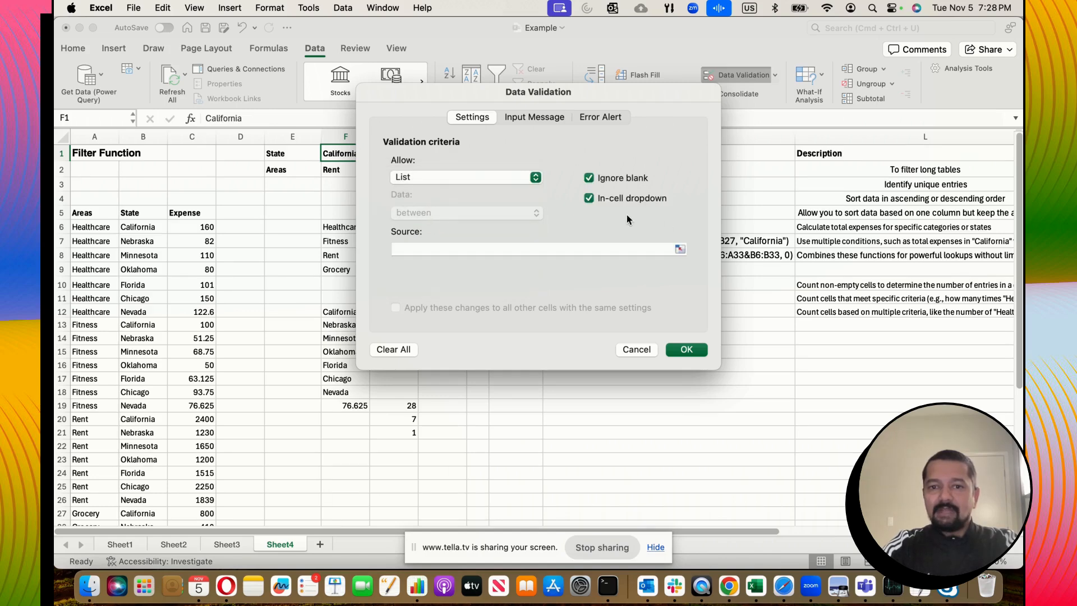
click(681, 249)
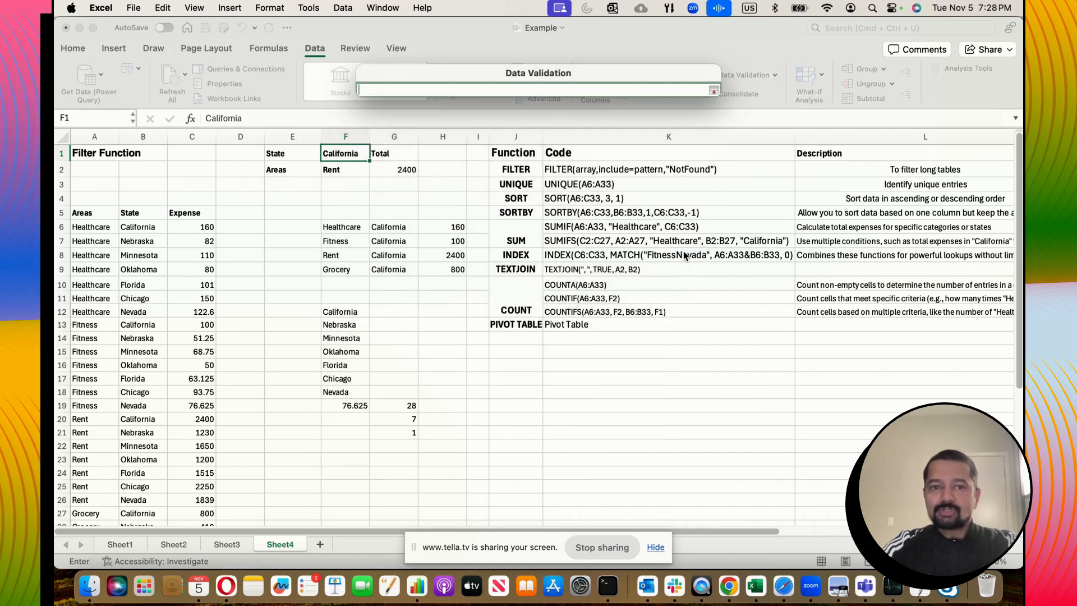
drag(140, 227, 155, 310)
click(712, 90)
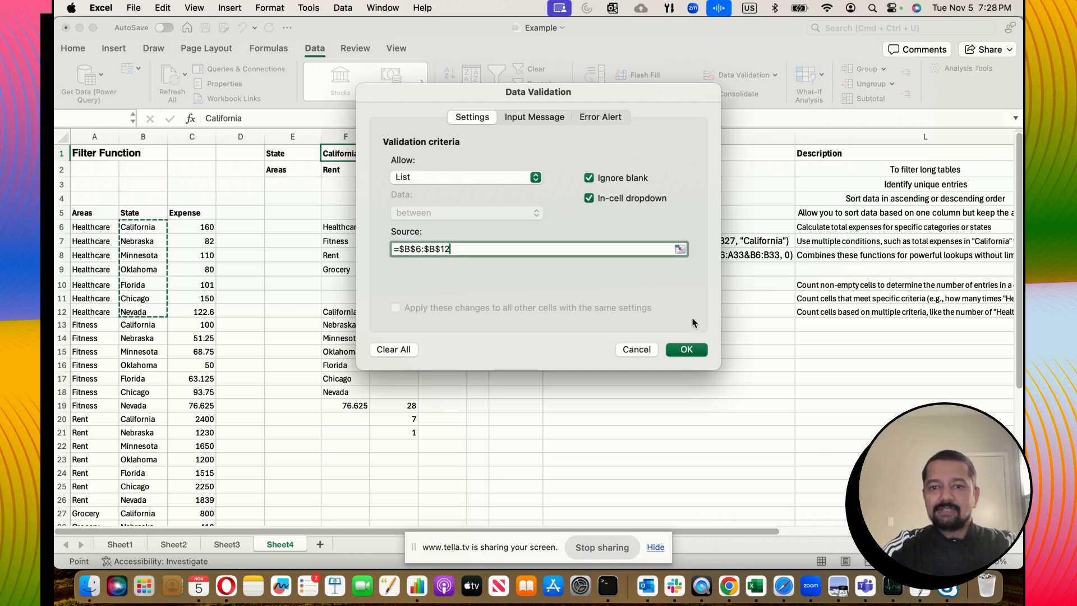
click(687, 350)
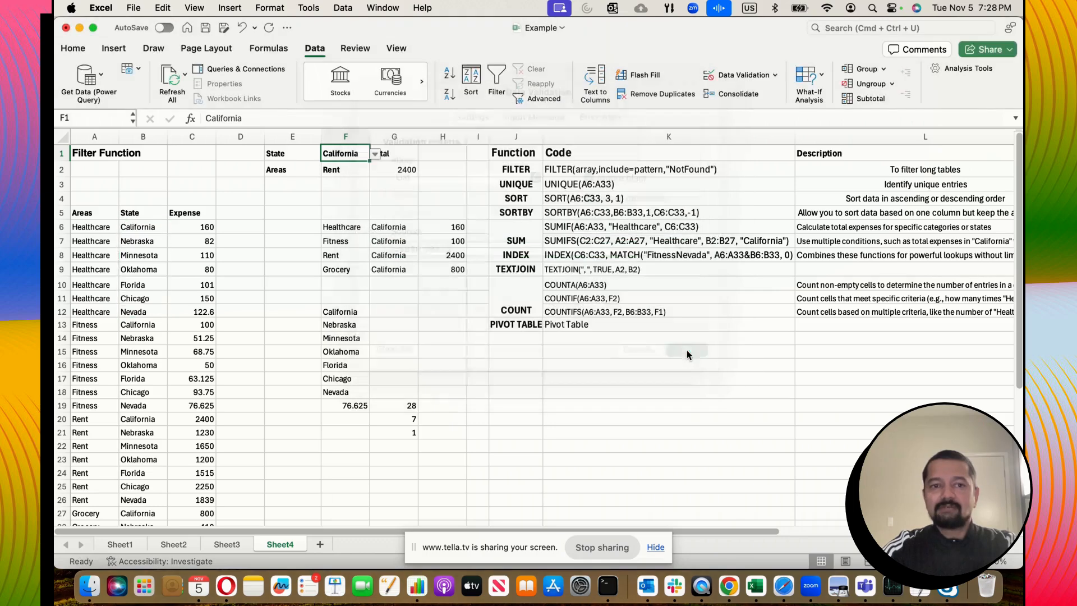
Choose Nebraska from the validation list in F1 and inspect the FILTER formula in F6.
click(375, 156)
click(355, 181)
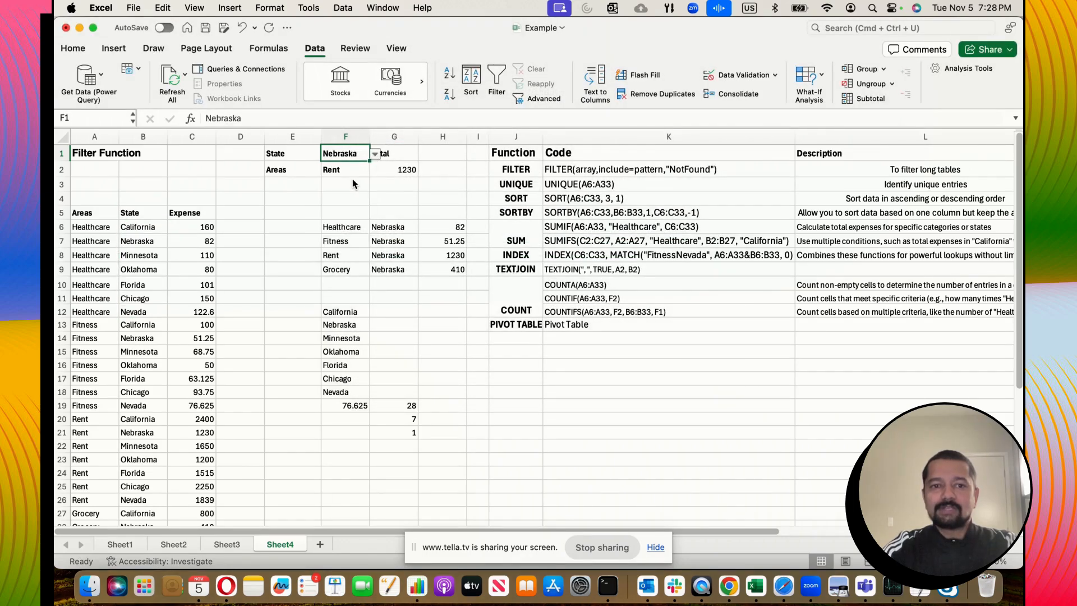
click(357, 232)
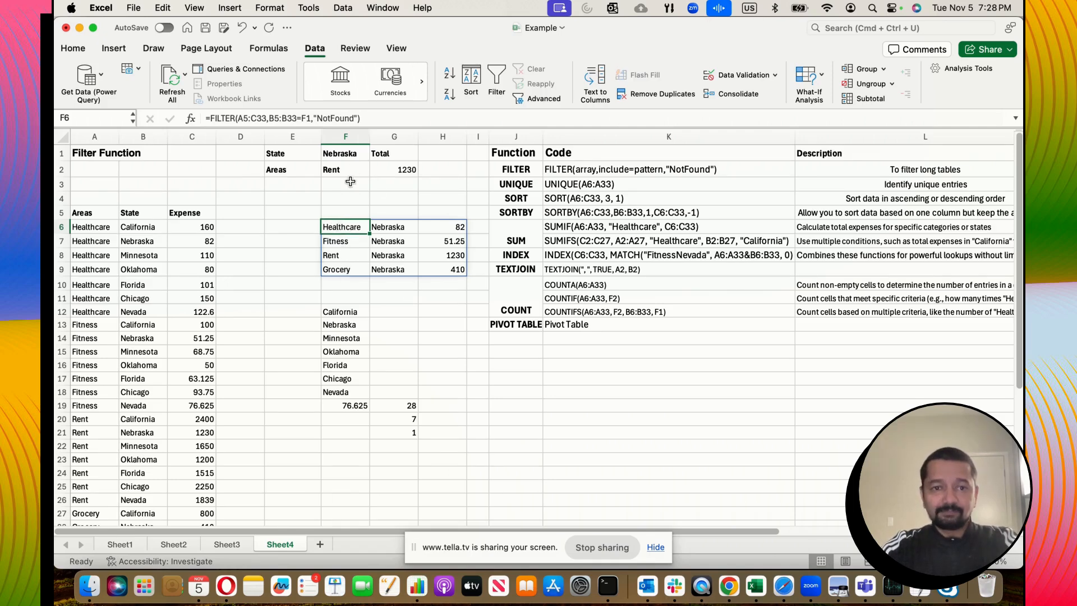
Switch the State criterion in F1 to Minnesota, Oklahoma and finally Nevada from the validation list.
click(351, 152)
click(376, 154)
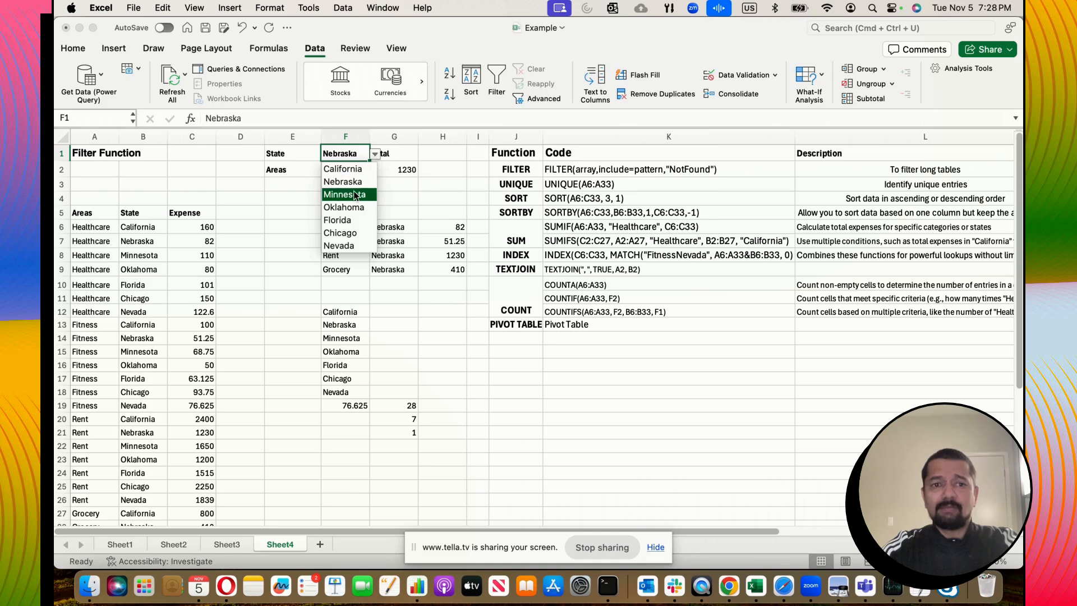
click(351, 191)
click(376, 155)
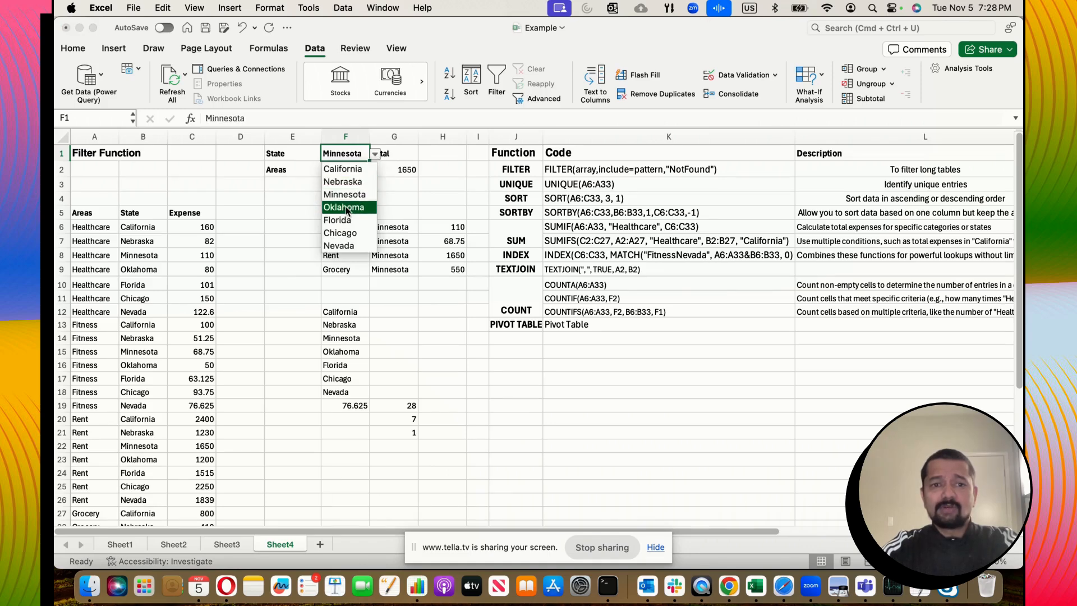
click(346, 207)
click(375, 154)
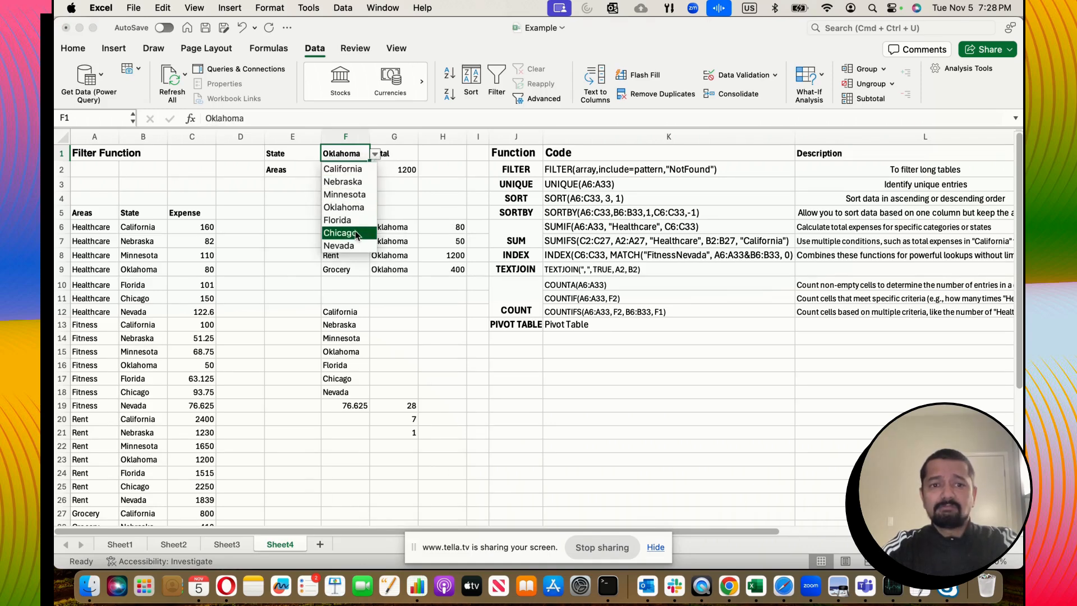
click(354, 244)
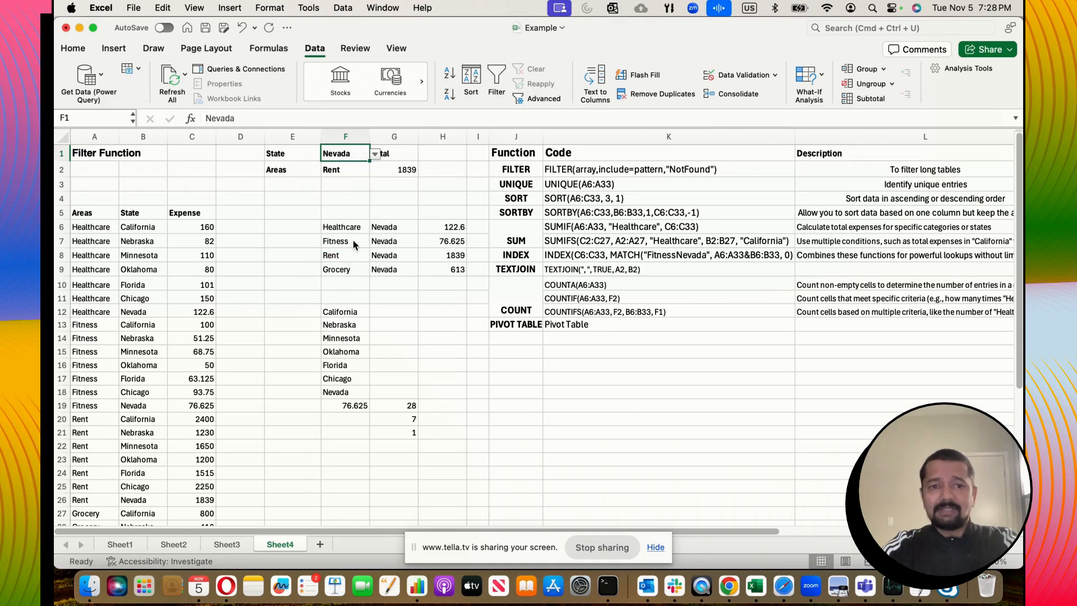
click(349, 188)
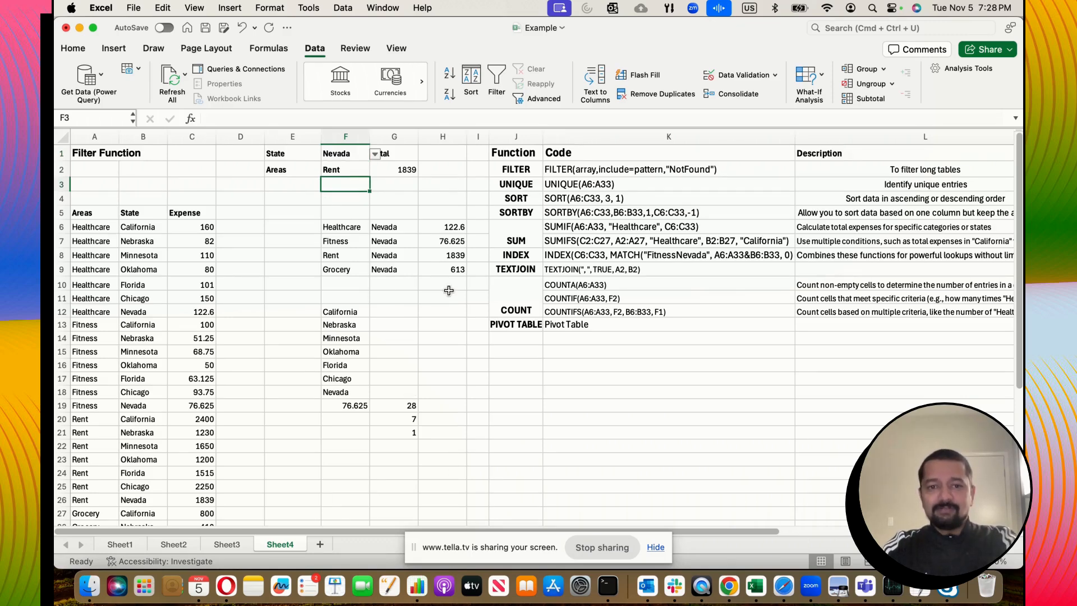
Enter =UNIQUE(A6:A33) in J17 to list the distinct expense areas.
click(522, 185)
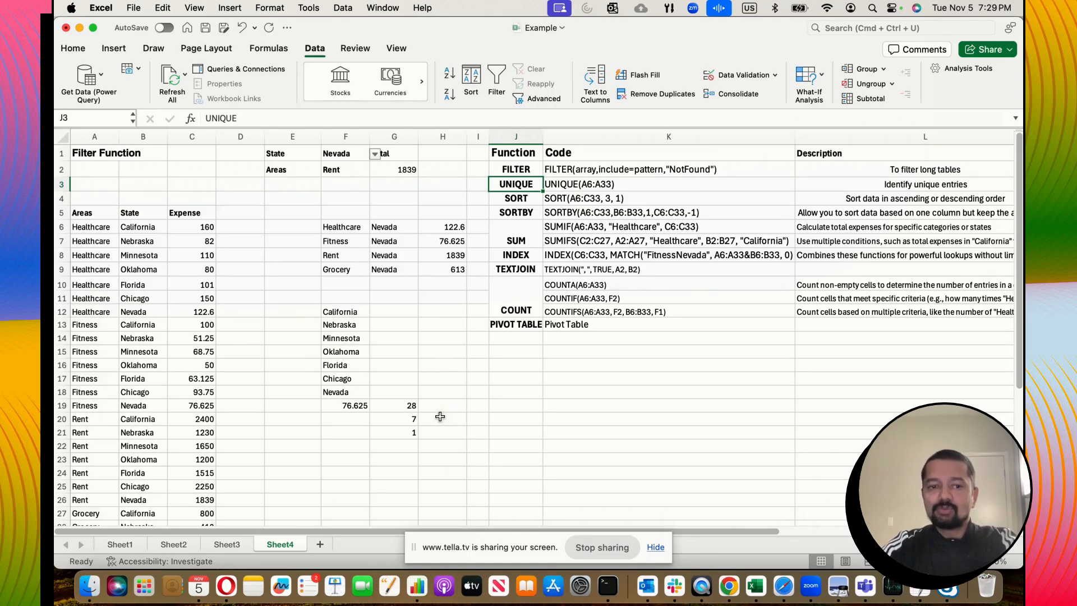
click(516, 381)
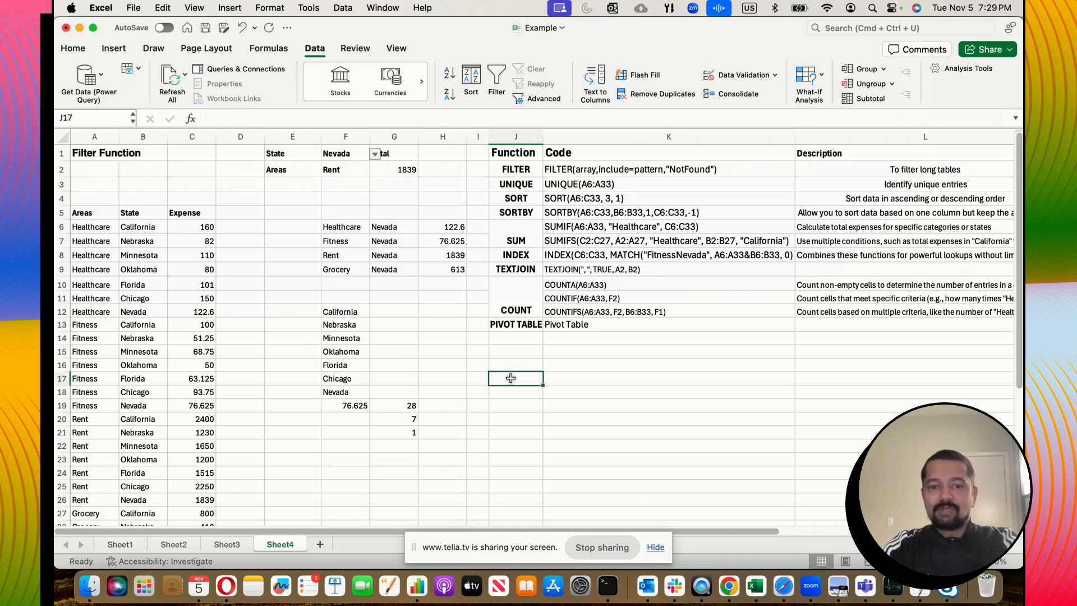
text(=uni)
click(517, 432)
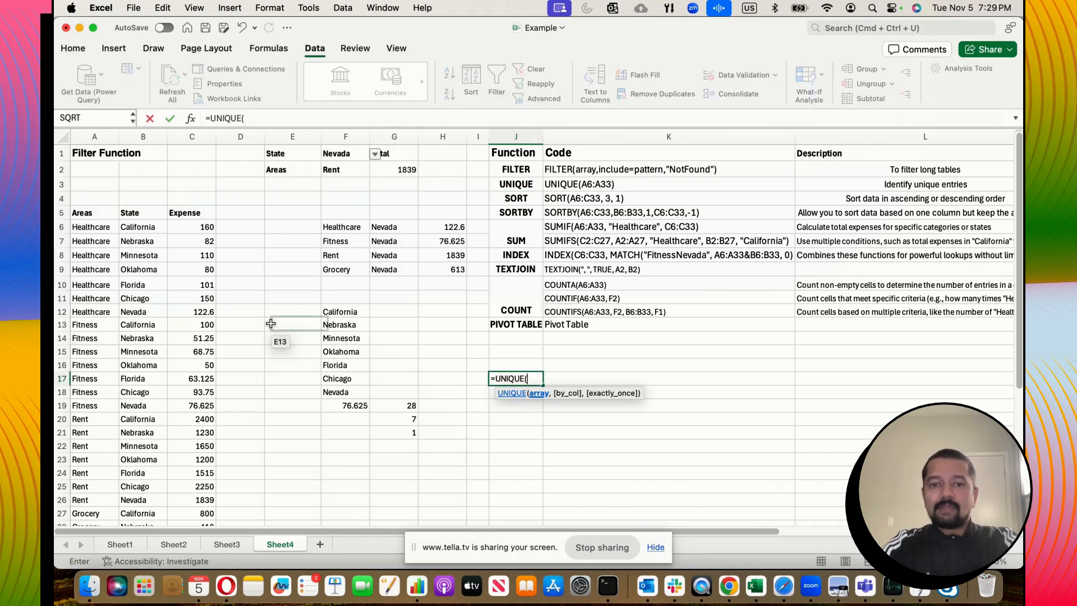
drag(101, 228, 88, 531)
key(Return)
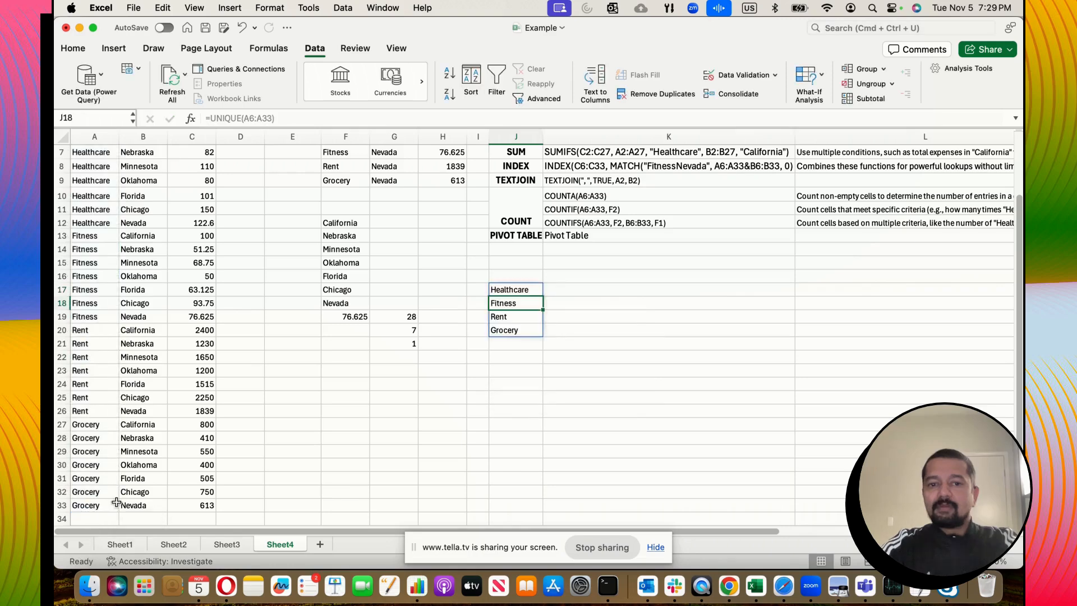
scroll(517, 421, up, 3)
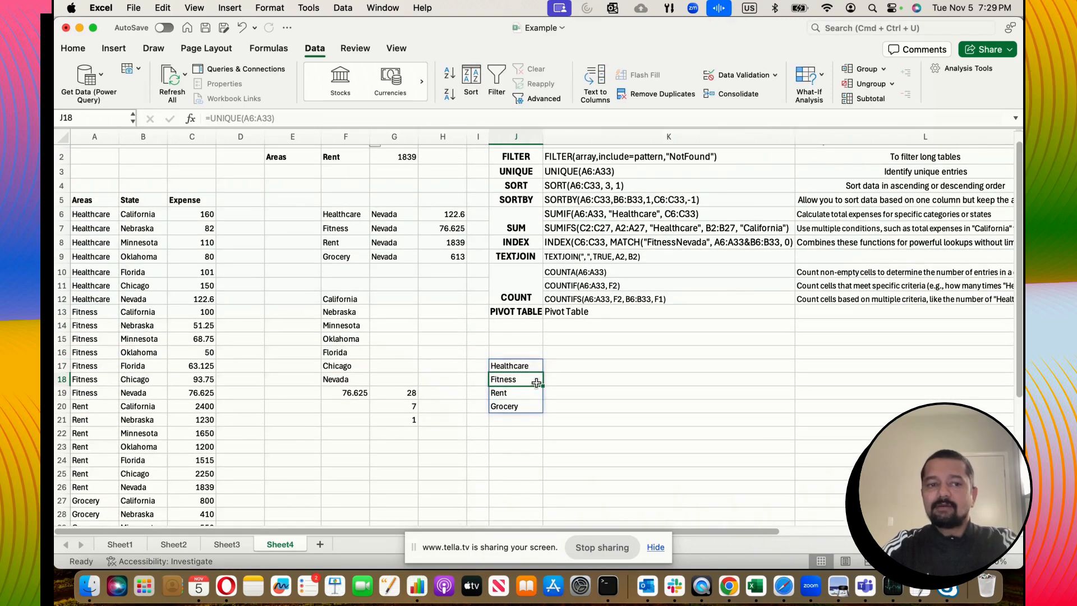
scroll(530, 379, up, 1)
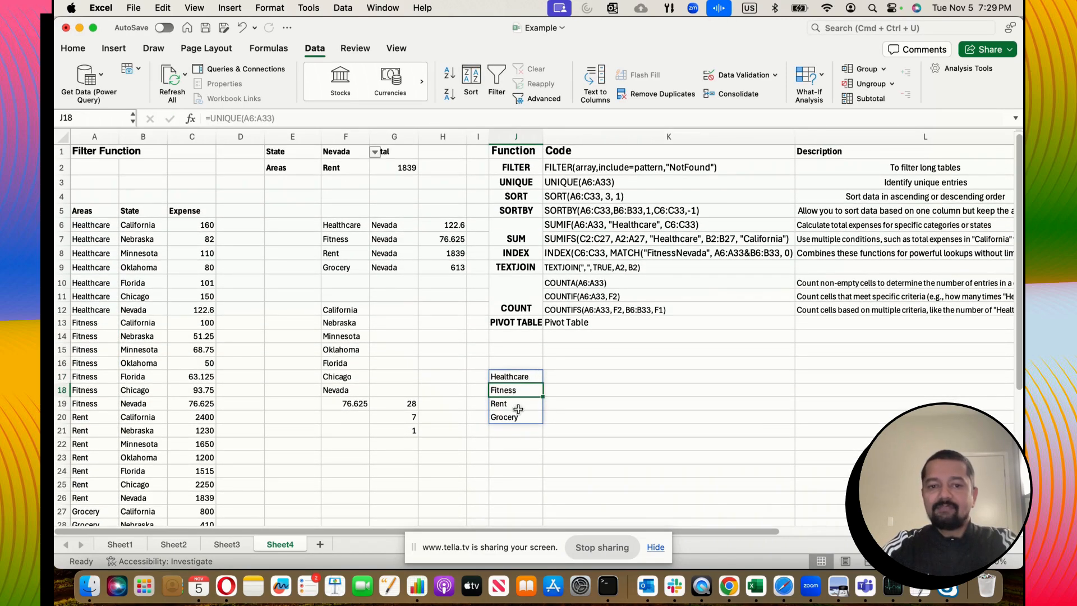
scroll(536, 420, up, 1)
Change the UNIQUE formula's range in J17 to B6:B33 and check the distinct states it lists.
click(520, 378)
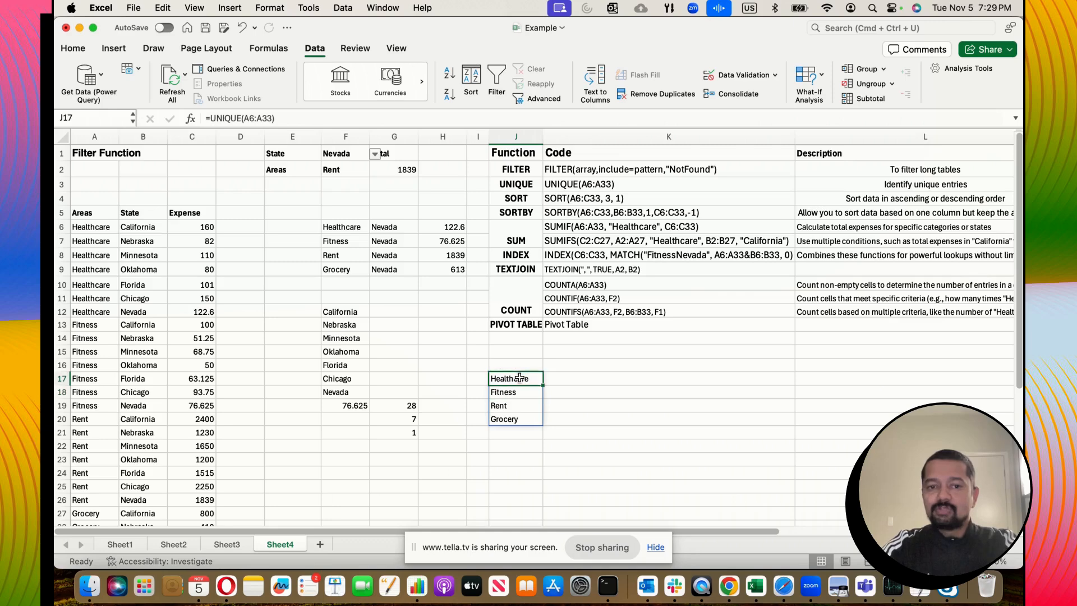
click(267, 117)
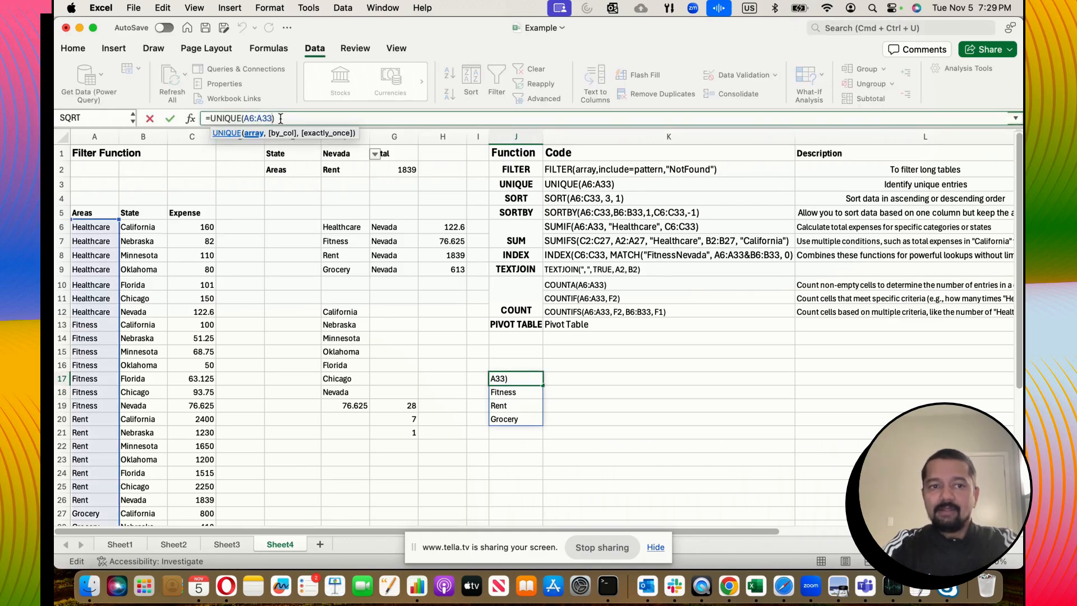
key(BackSpace)
key(BackSpace)
key(BackSpace)
key(BackSpace)
key(BackSpace)
key(BackSpace)
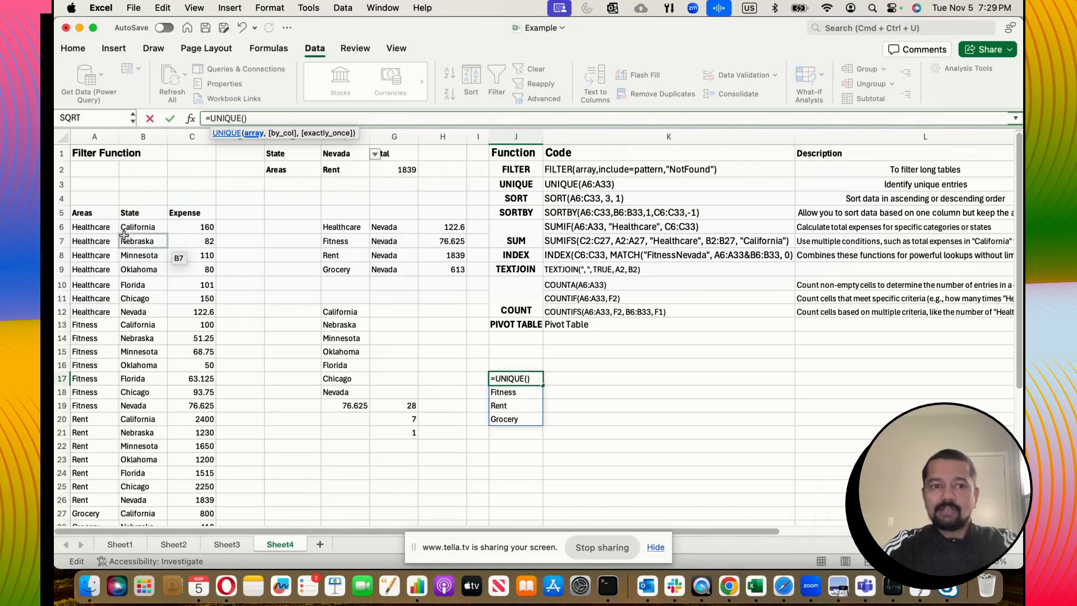
drag(137, 227, 149, 506)
key(Return)
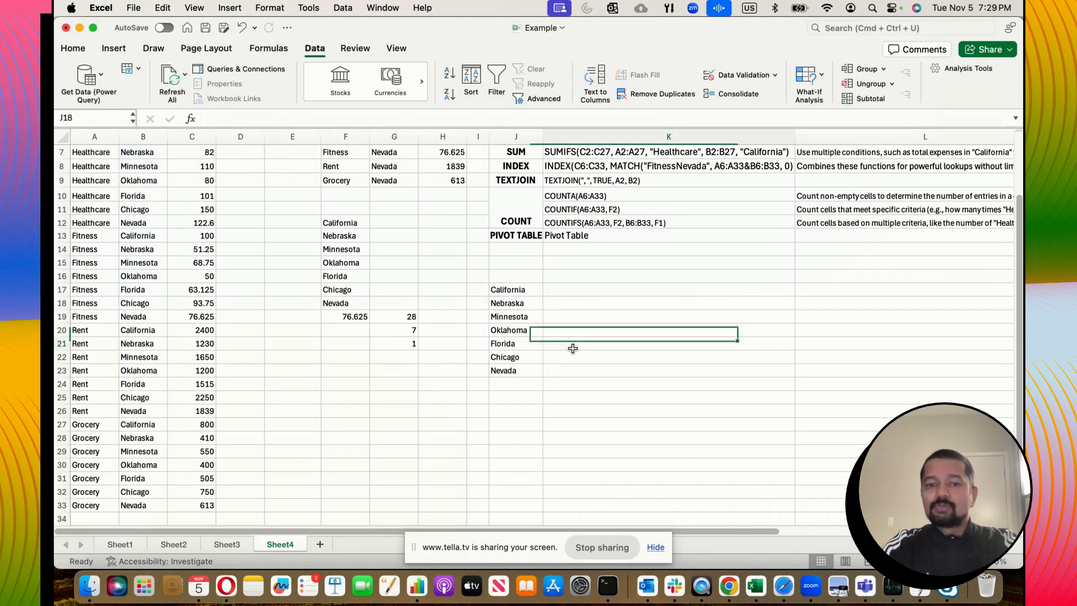
click(571, 344)
drag(512, 293, 515, 370)
scroll(595, 368, up, 3)
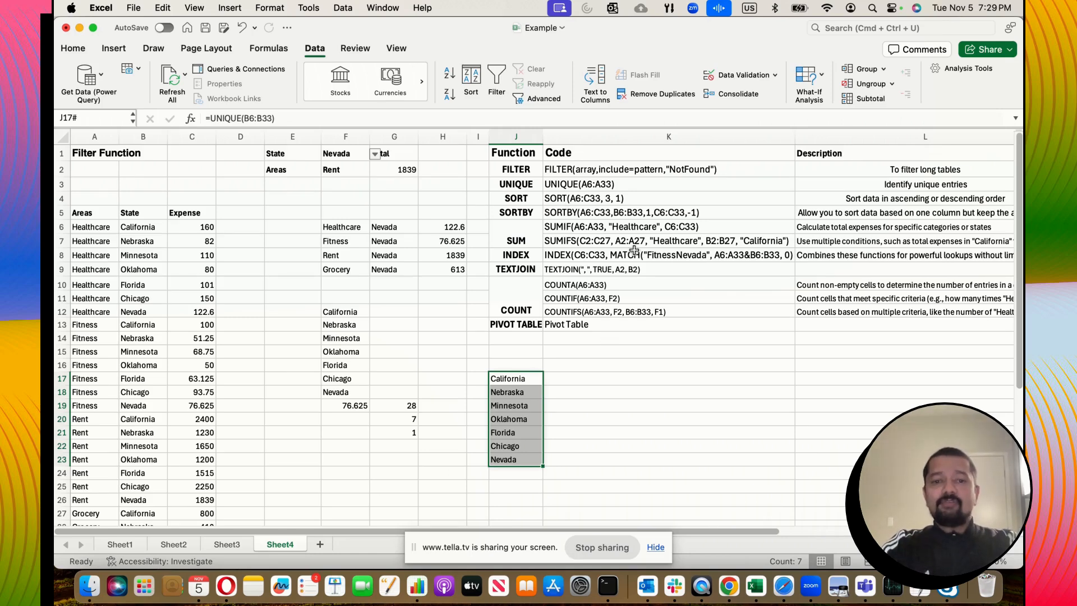
Clear the unique state list from J17:J23 to make room for the SORT example.
click(514, 196)
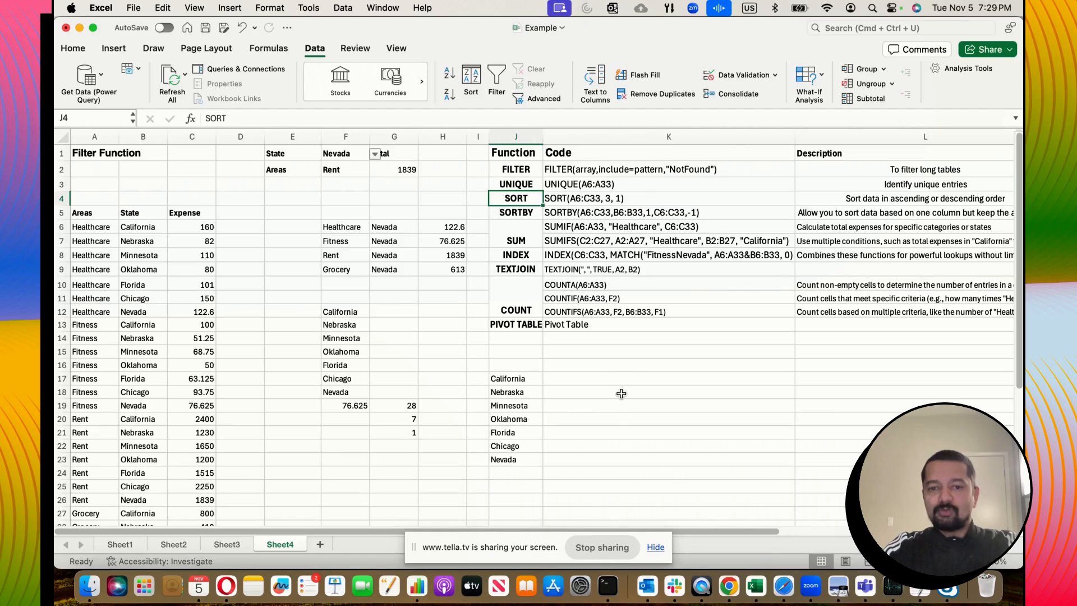
drag(503, 376, 517, 456)
key(Delete)
Enter =SORT(A5:C33,3,1) in J17 to sort the expense table by its third column in ascending order.
click(506, 376)
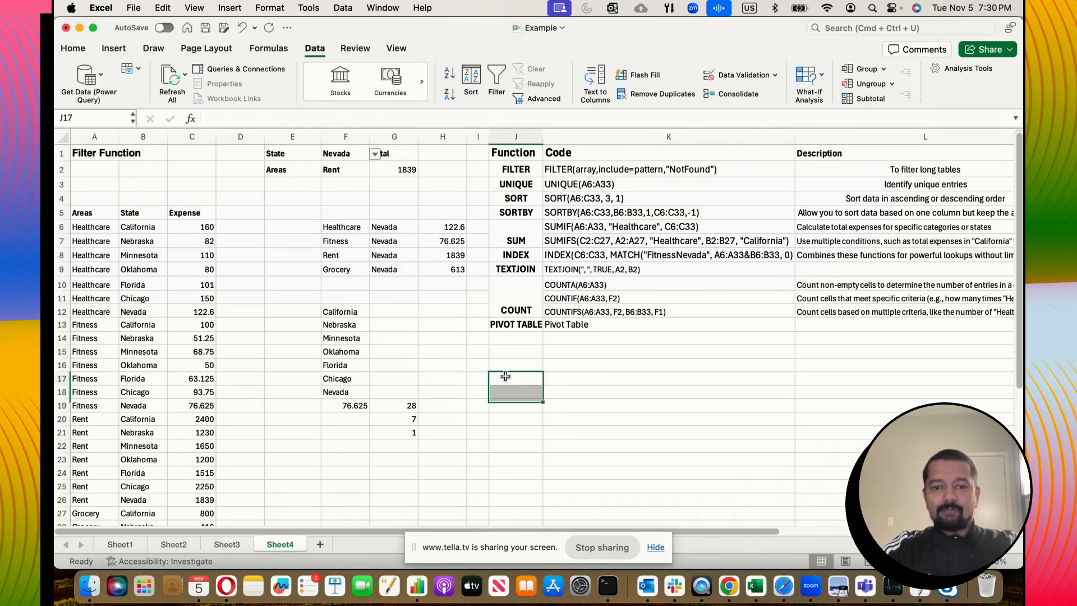
text(=sort)
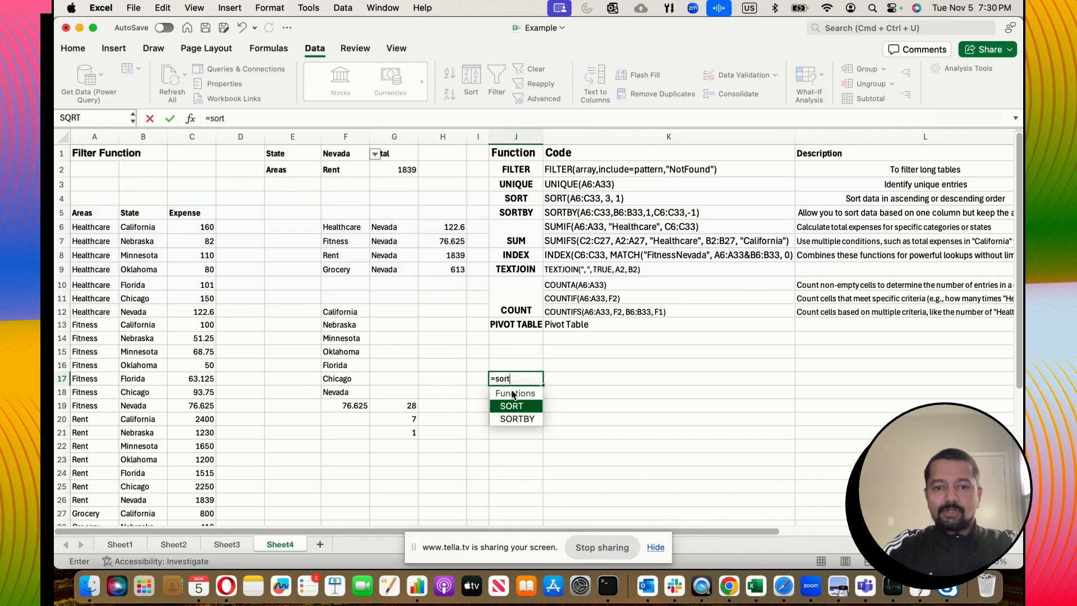
key(Tab)
drag(84, 213, 219, 485)
text(,)
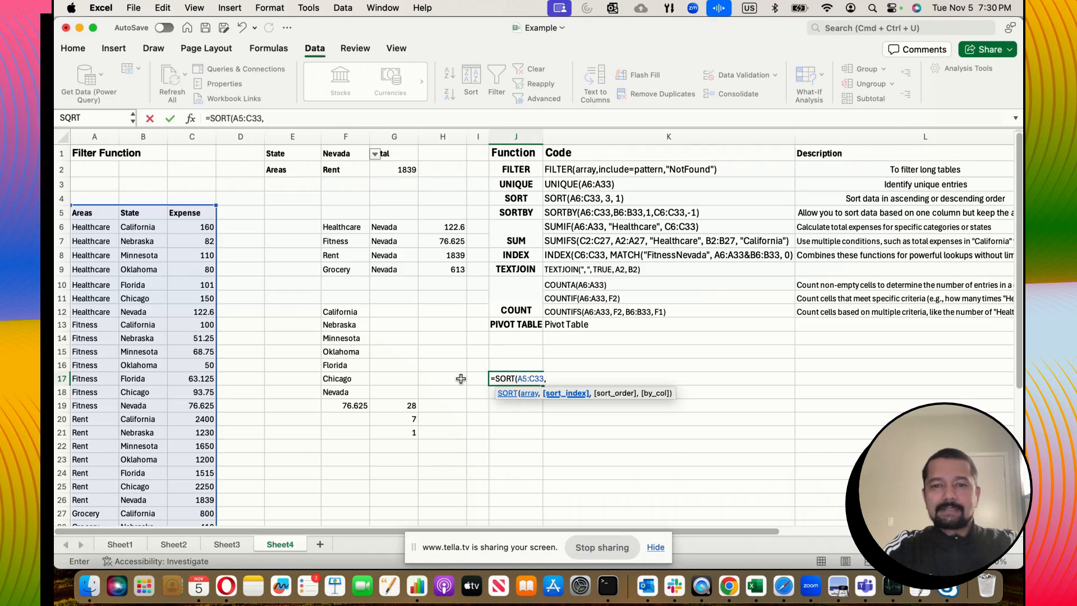
text(3)
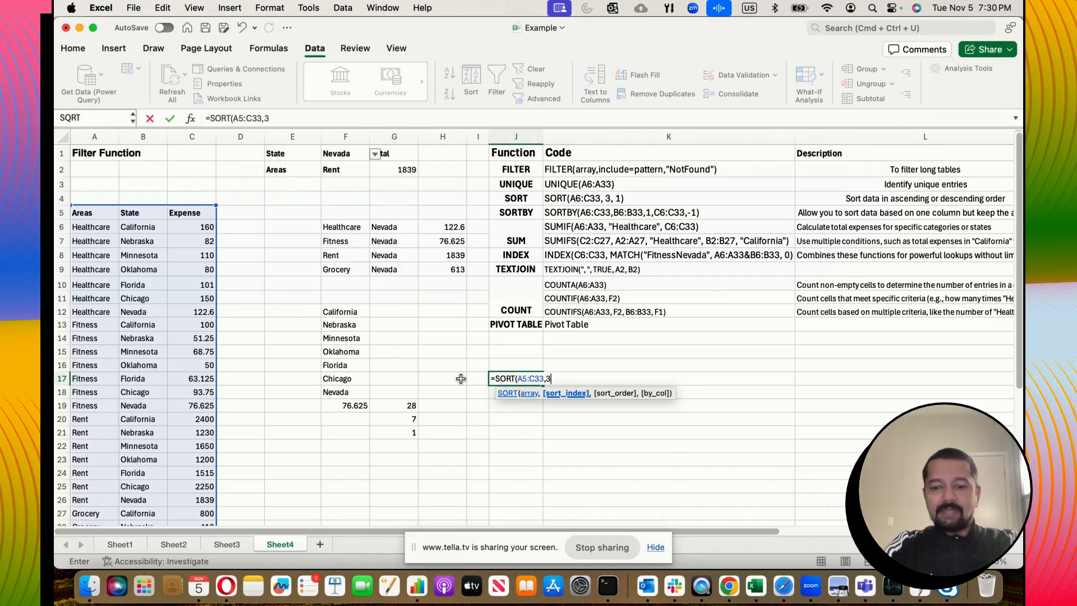
text(,)
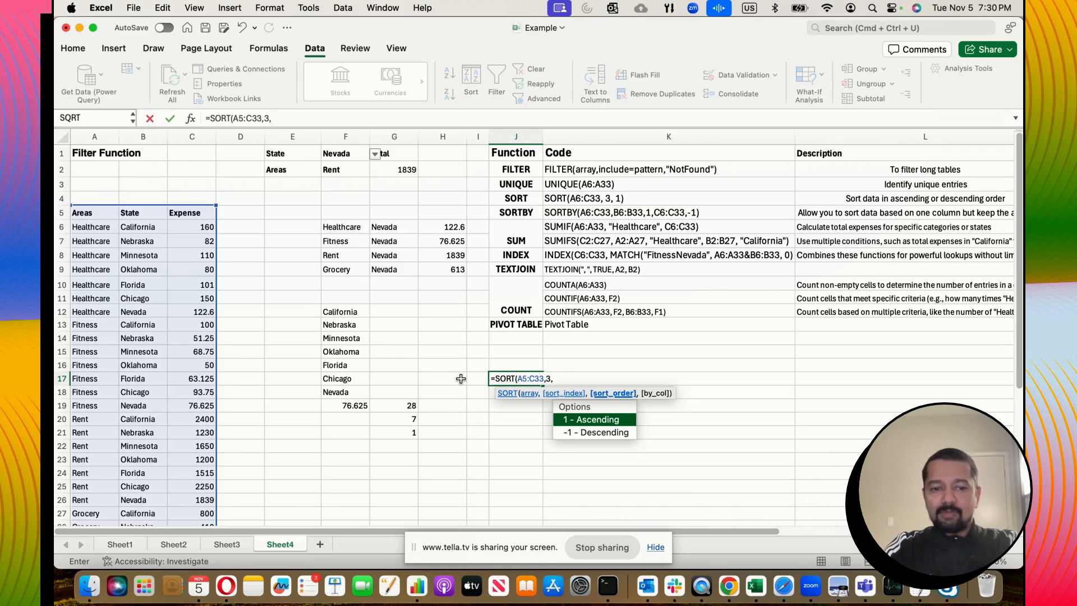
text())
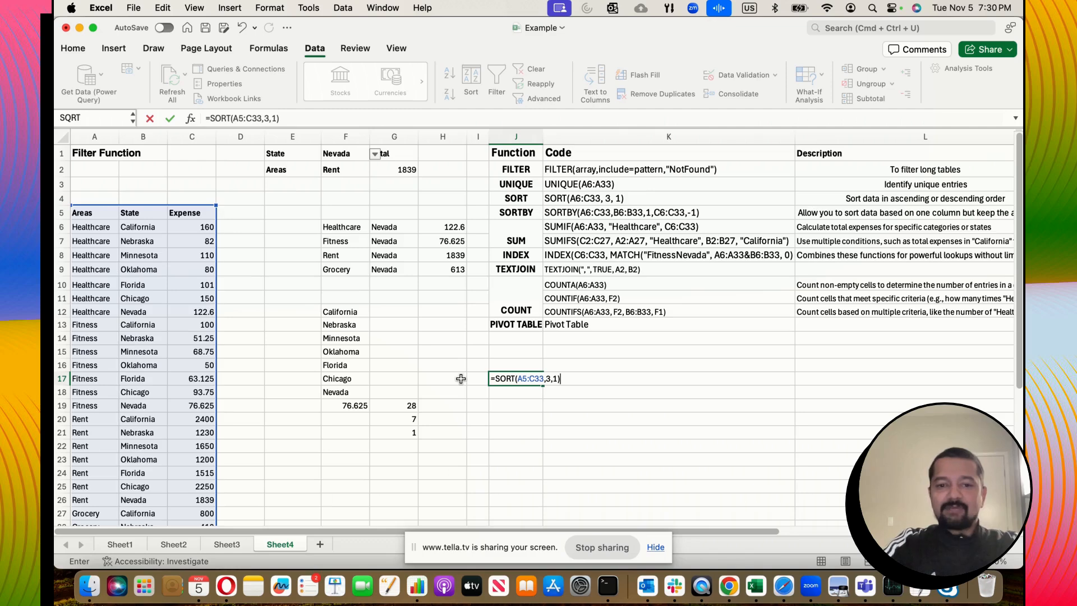
key(Return)
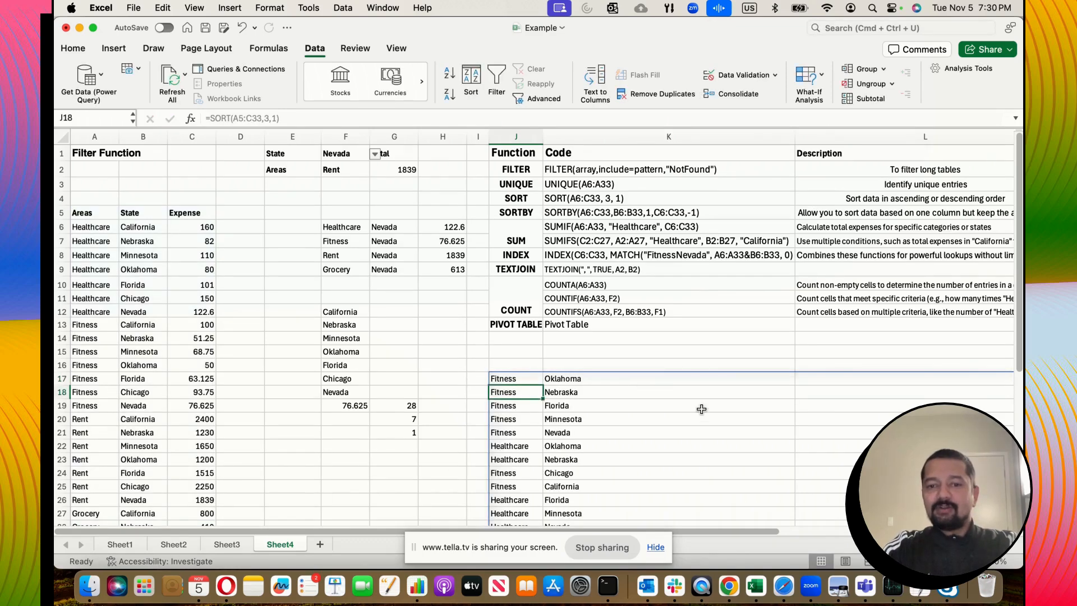
Review the sorted list from J17 to its last row, checking the expense order and the header row's position.
scroll(702, 409, right, 2)
scroll(702, 409, right, 1)
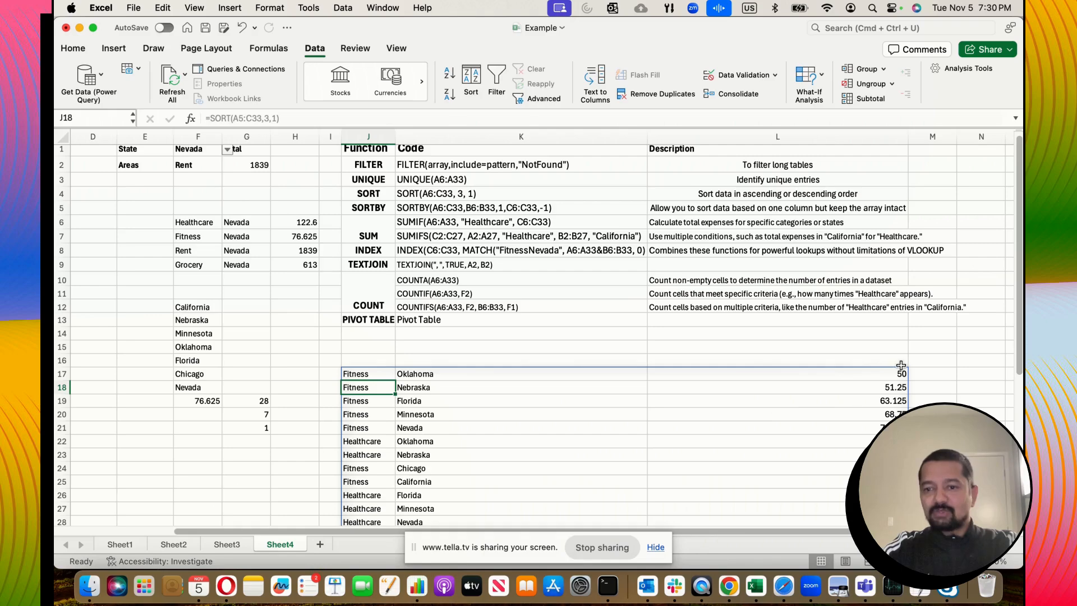
scroll(777, 369, down, 10)
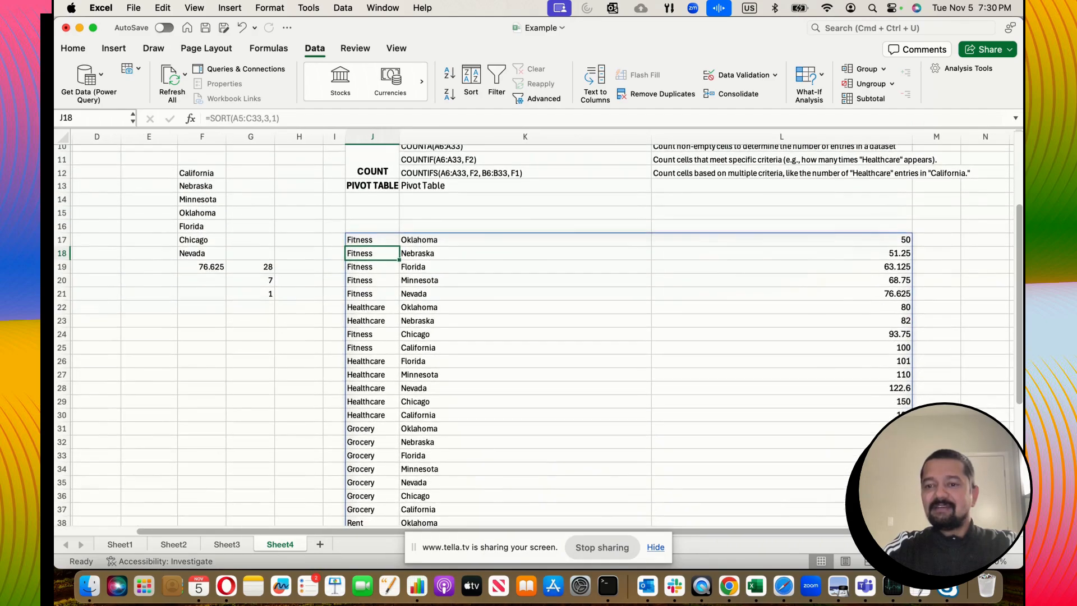
scroll(915, 327, up, 7)
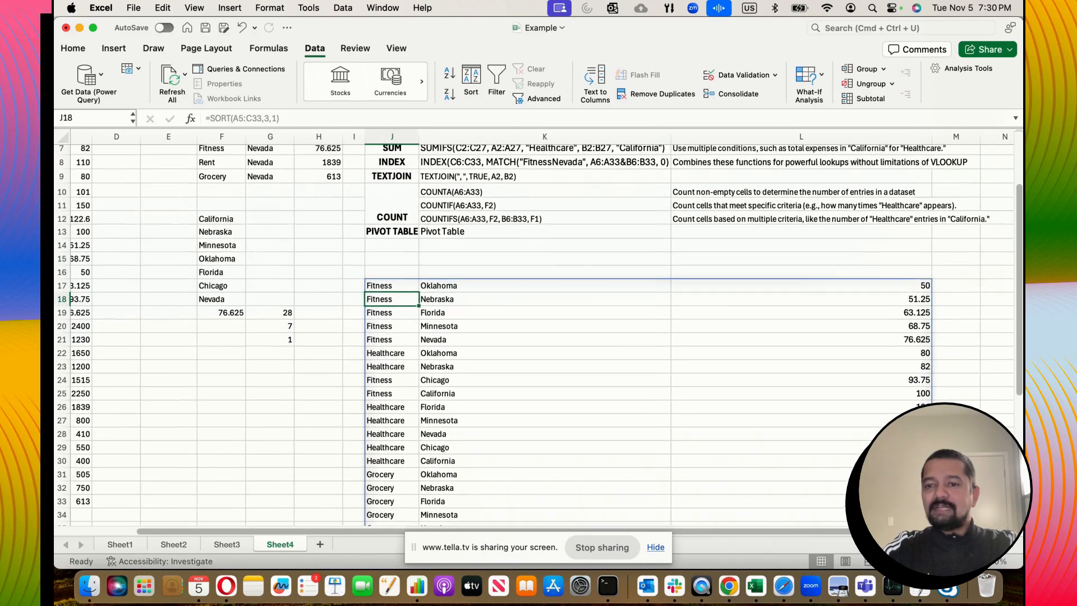
scroll(923, 291, down, 7)
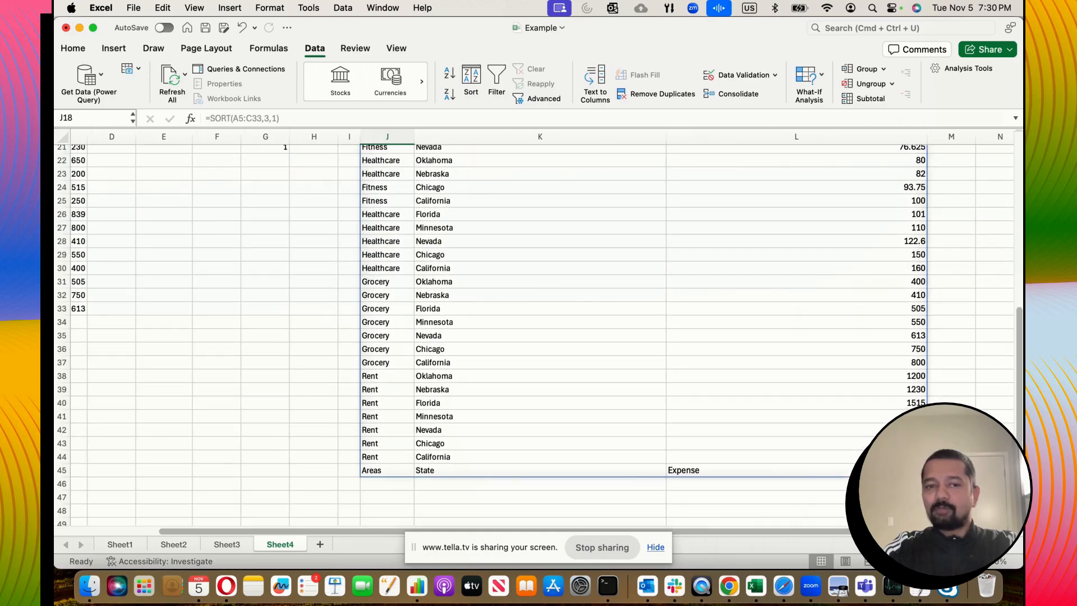
scroll(539, 329, up, 8)
scroll(538, 329, left, 2)
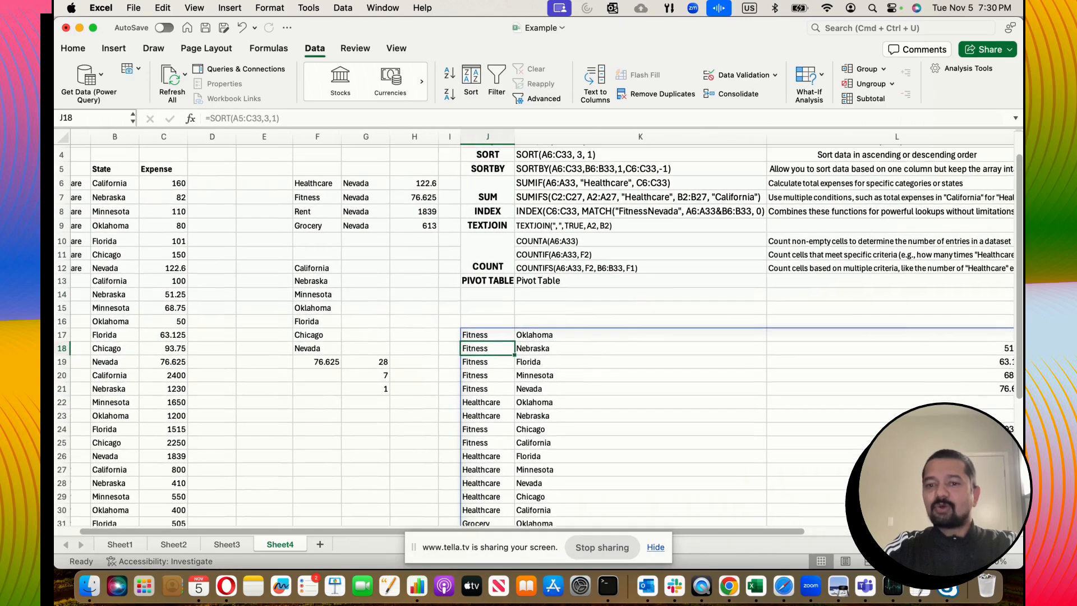
scroll(539, 329, up, 1)
scroll(539, 329, left, 1)
scroll(555, 382, up, 3)
scroll(556, 382, left, 1)
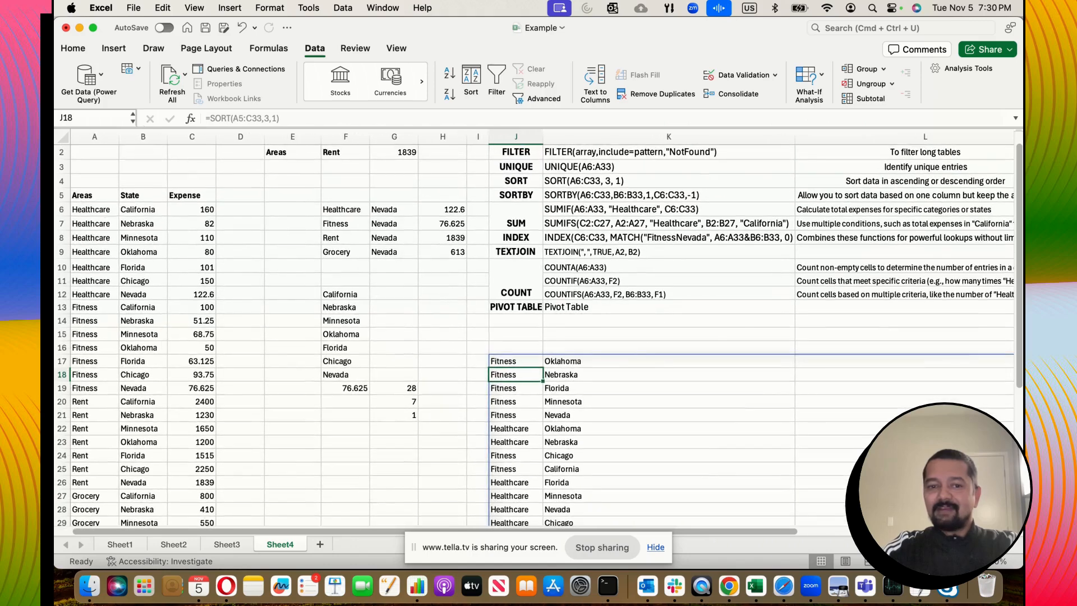
Change the sort order argument in J17's SORT formula to -1 and check the expense order of the resulting list.
click(496, 375)
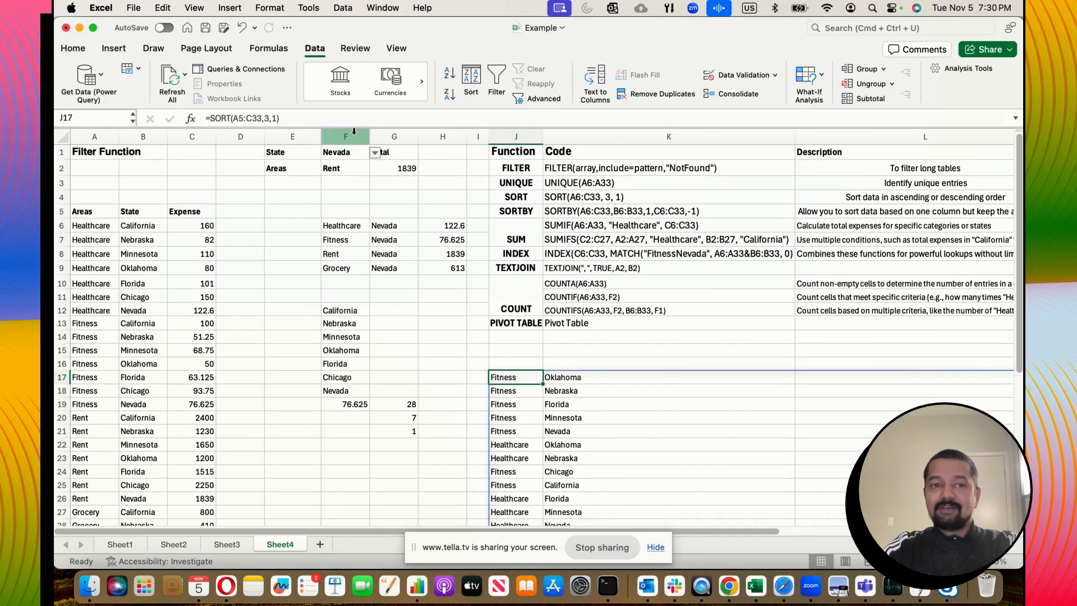
click(276, 118)
key(BackSpace)
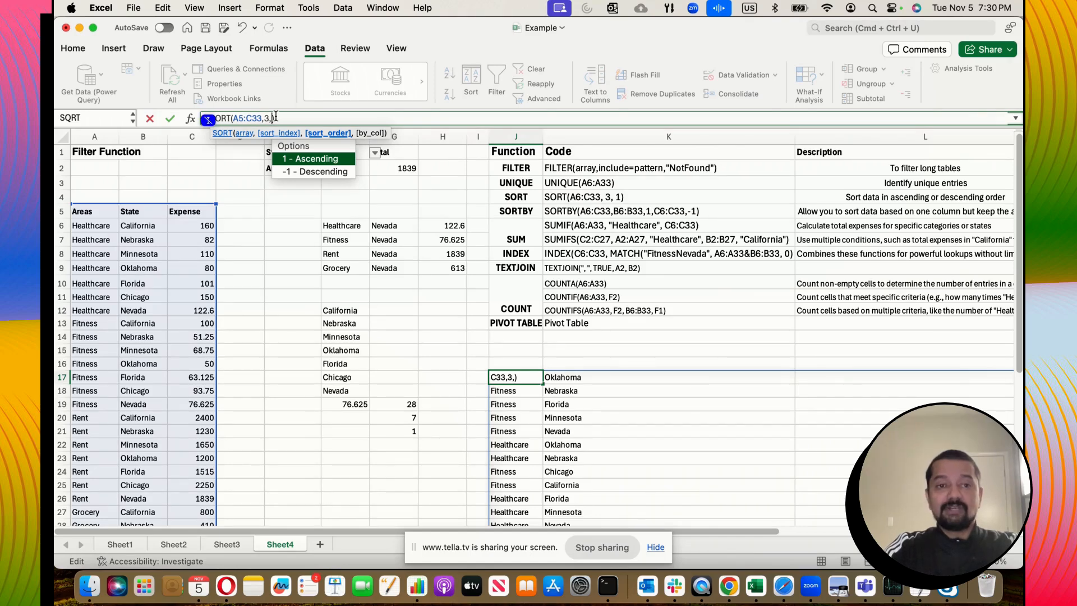
text(-1)
key(Return)
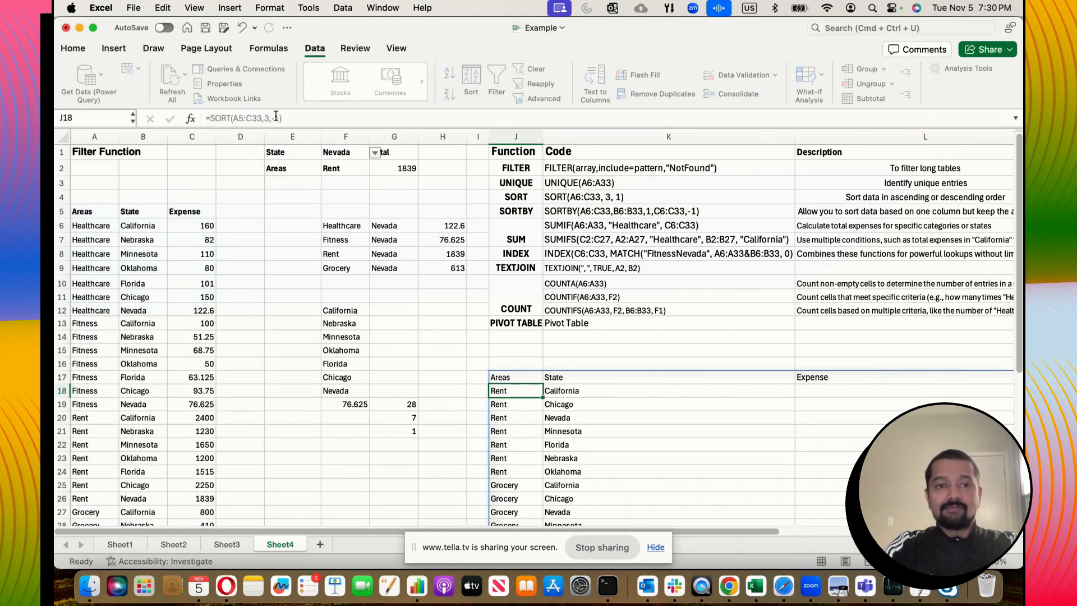
scroll(639, 385, right, 3)
scroll(639, 385, right, 2)
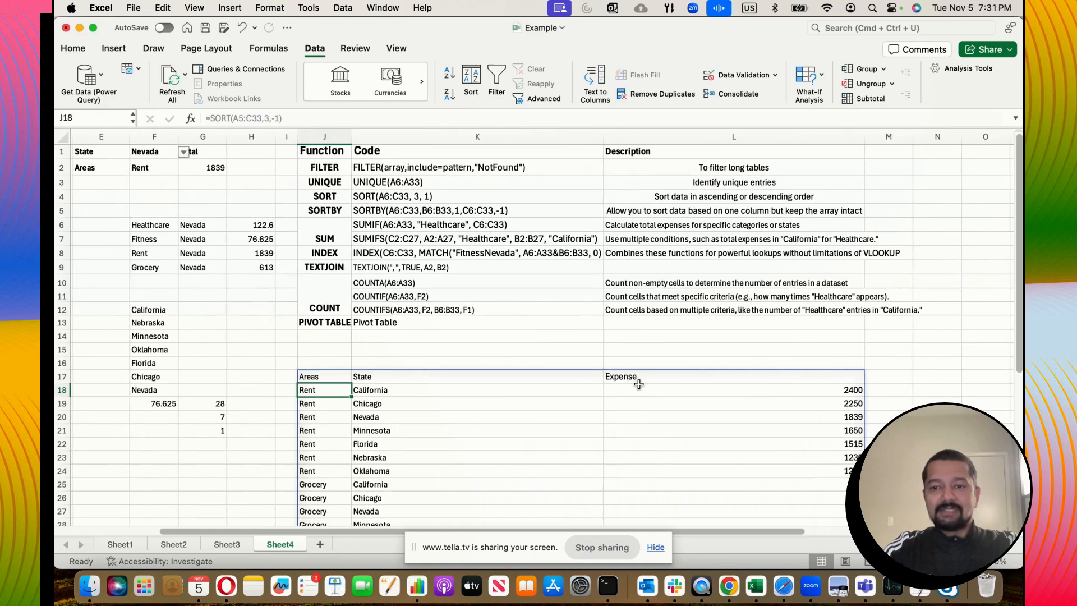
scroll(847, 464, down, 5)
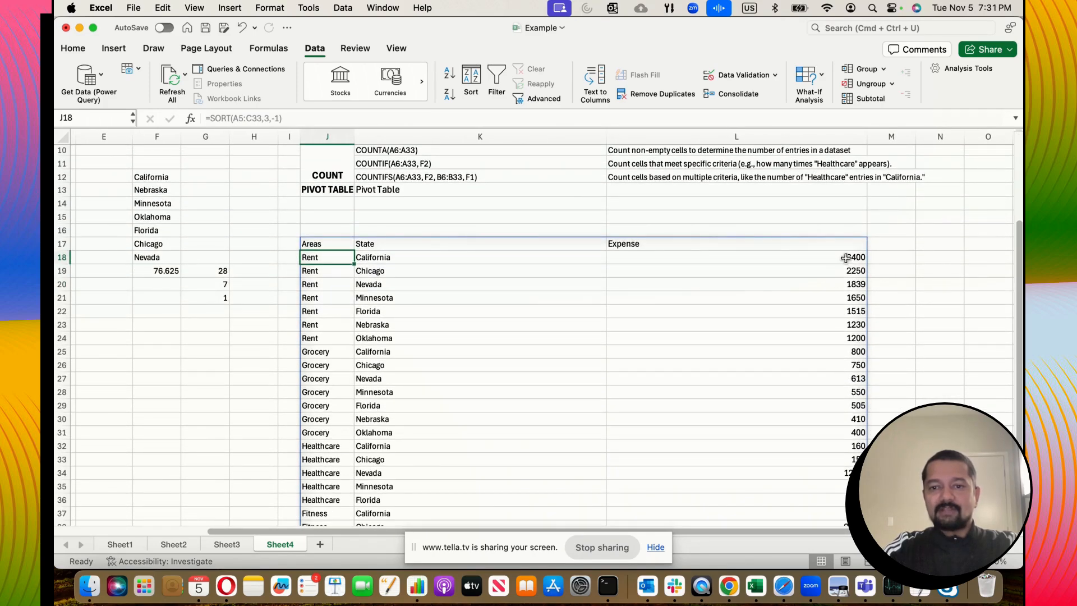
scroll(849, 448, down, 5)
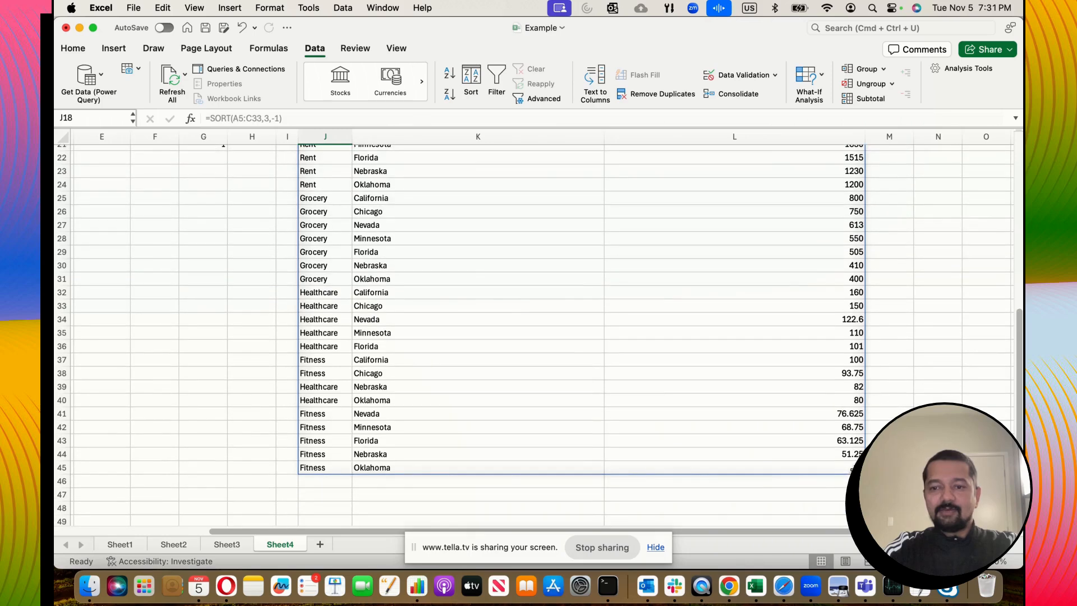
scroll(830, 432, up, 10)
scroll(829, 432, left, 3)
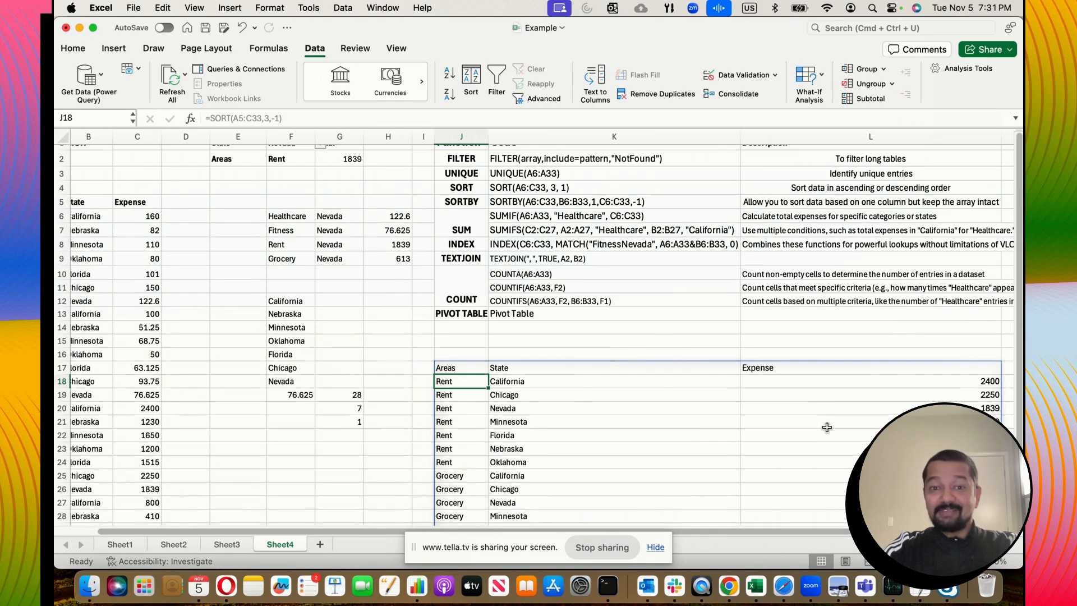
Clear the SORT formula from J17 and the leftover values in F19:G21.
click(465, 370)
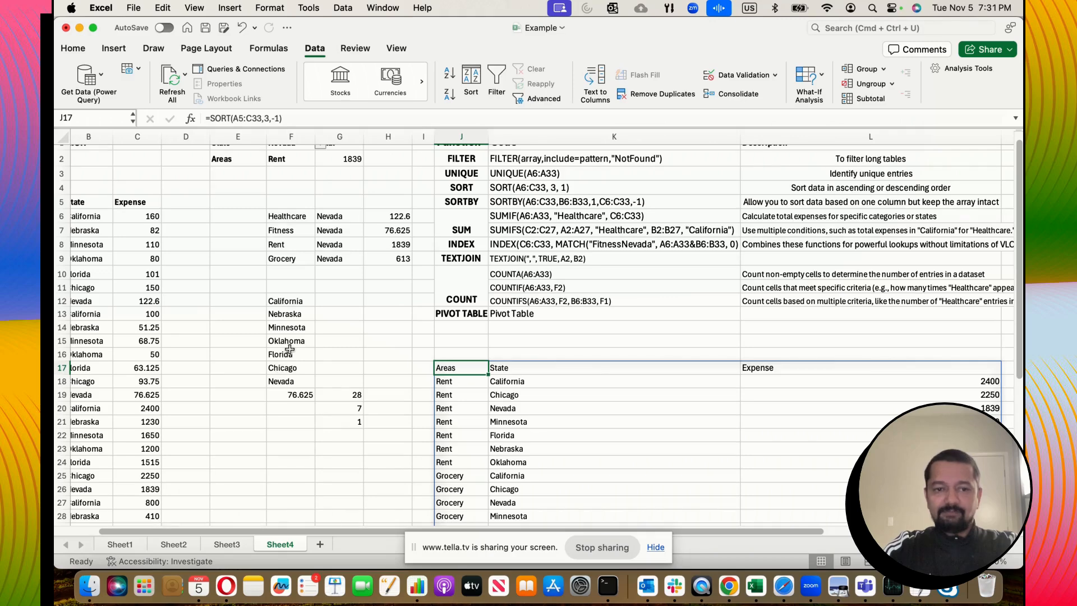
drag(279, 344, 926, 519)
drag(866, 562, 875, 464)
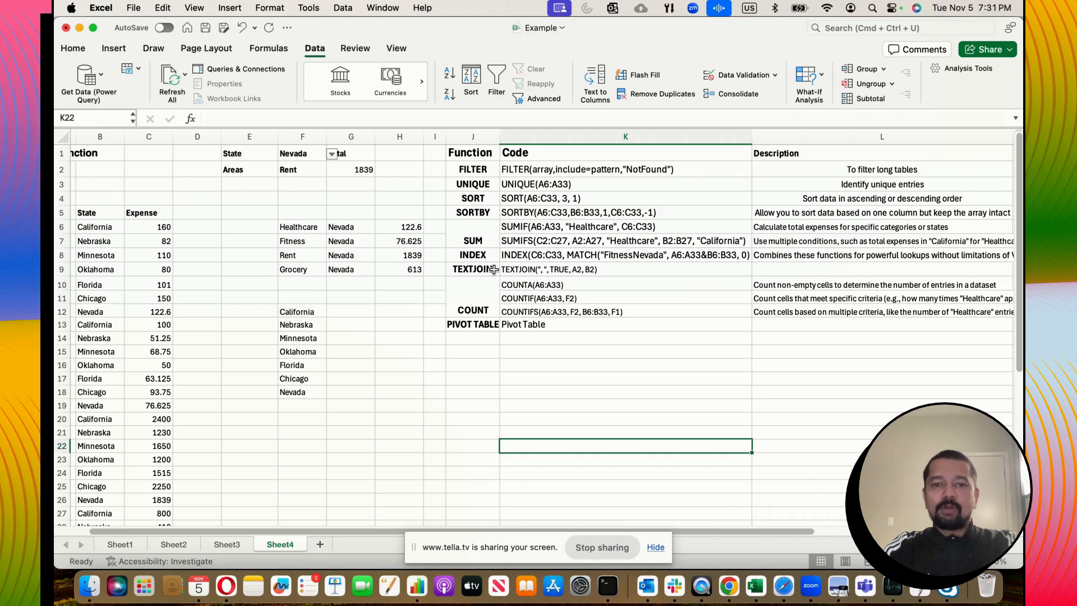
Look up the SORTBY example code in row 5 and widen column I.
click(484, 211)
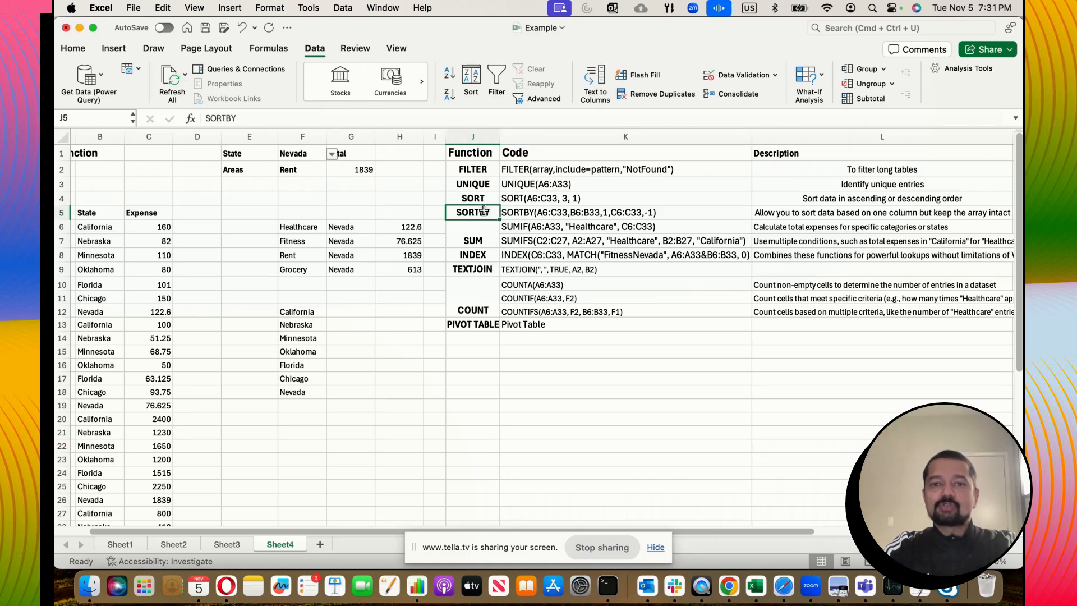
click(562, 210)
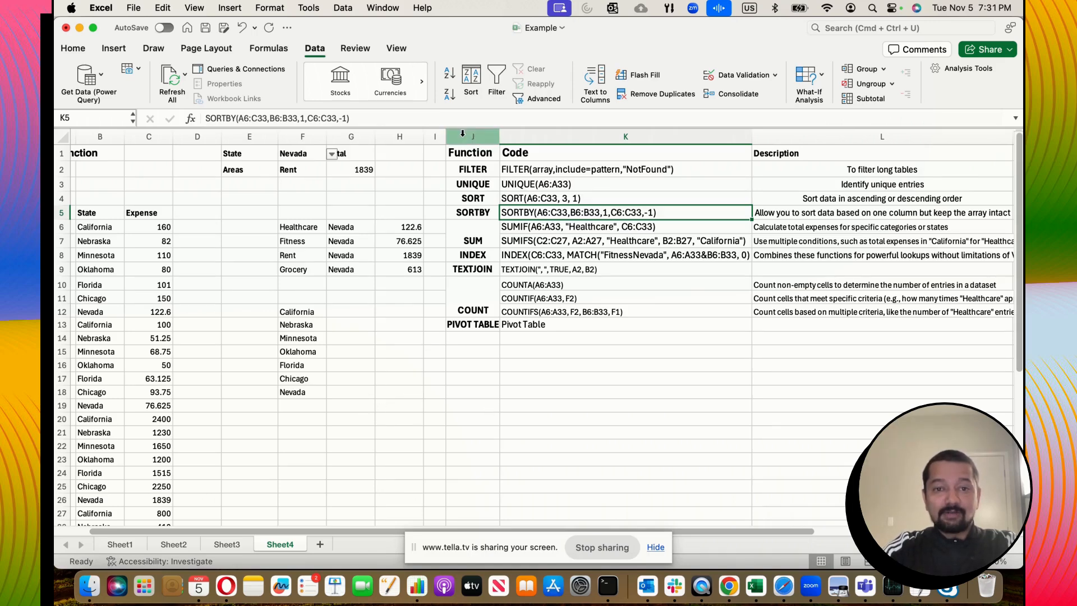
drag(446, 136, 473, 136)
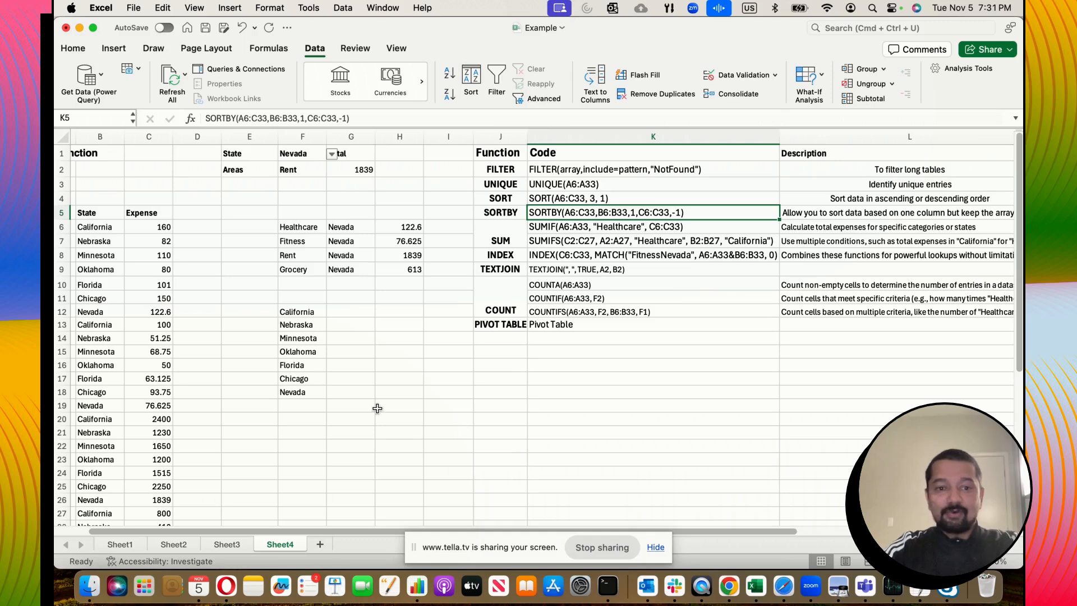
Start a SORTBY formula in H18 with array A6:C33 and the State range B6:B33 as first sort key, order 1.
click(387, 392)
text(=)
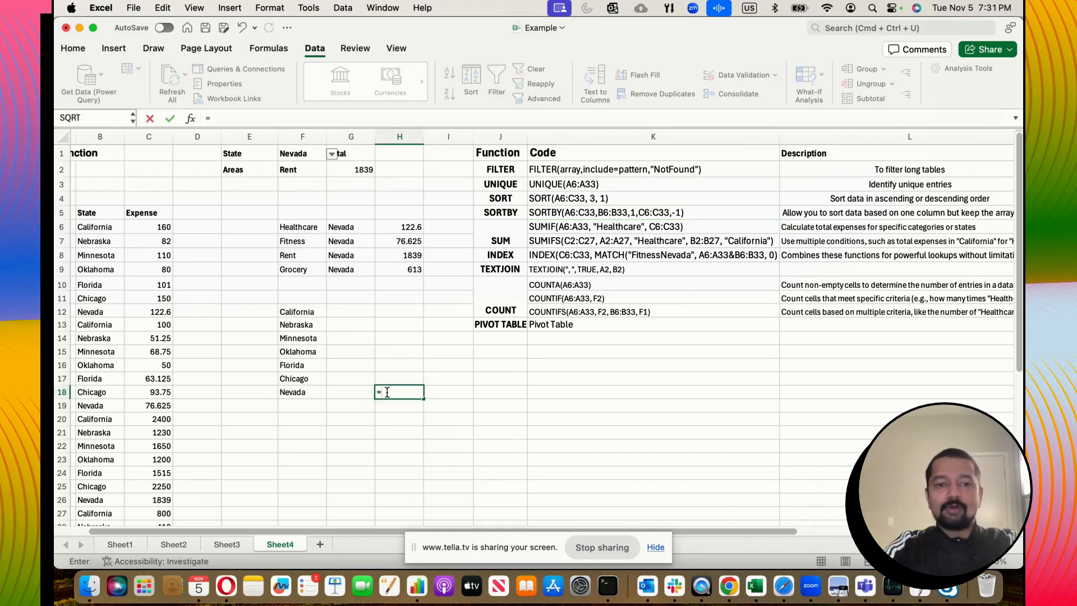
text(SORTBY)
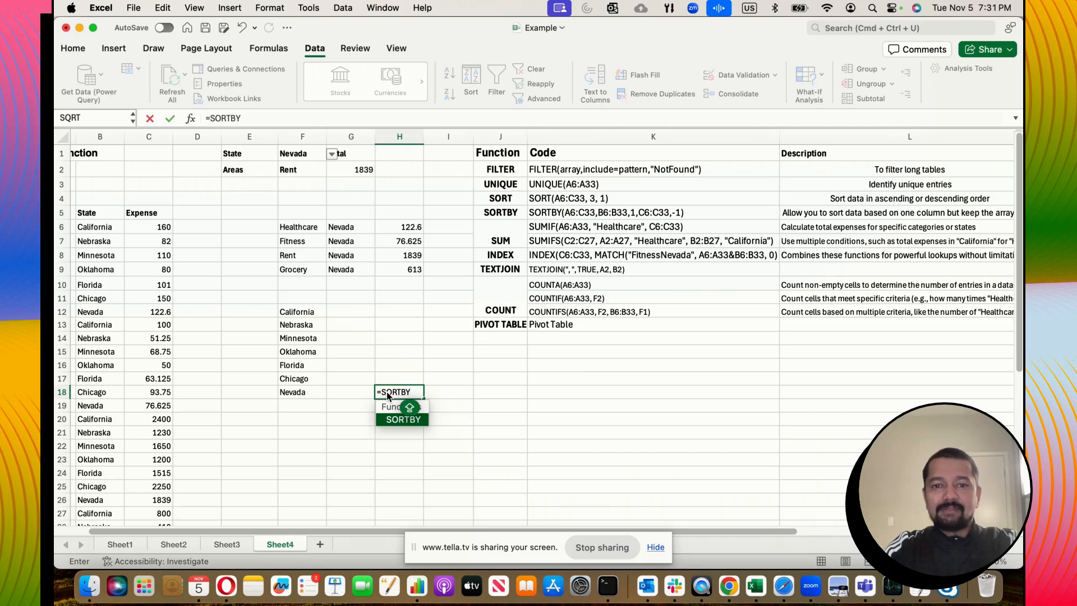
text(()
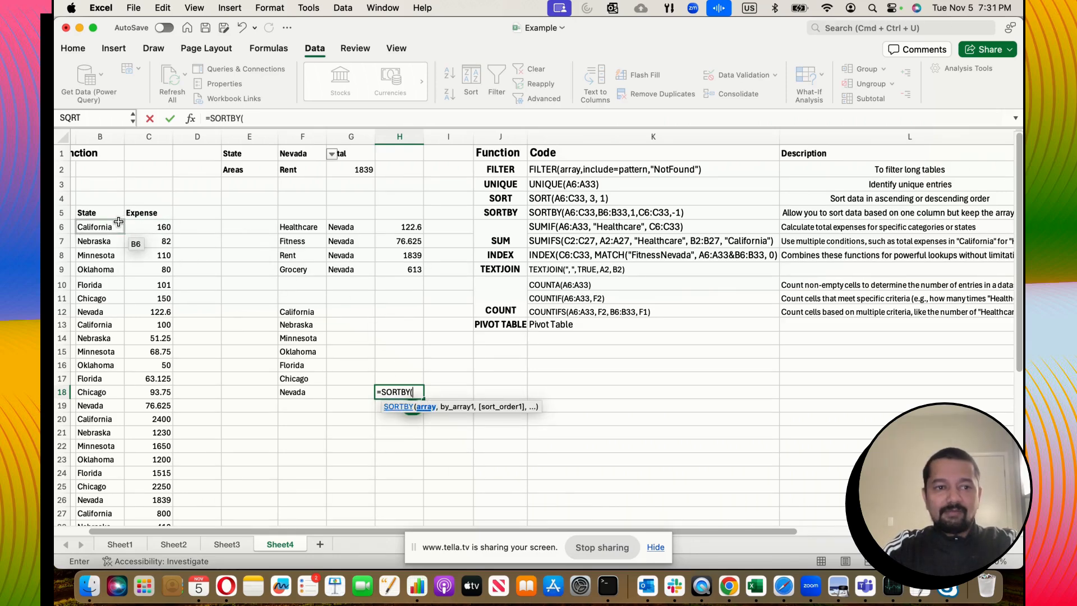
scroll(112, 236, left, 2)
drag(95, 226, 208, 504)
text(,)
scroll(392, 361, up, 5)
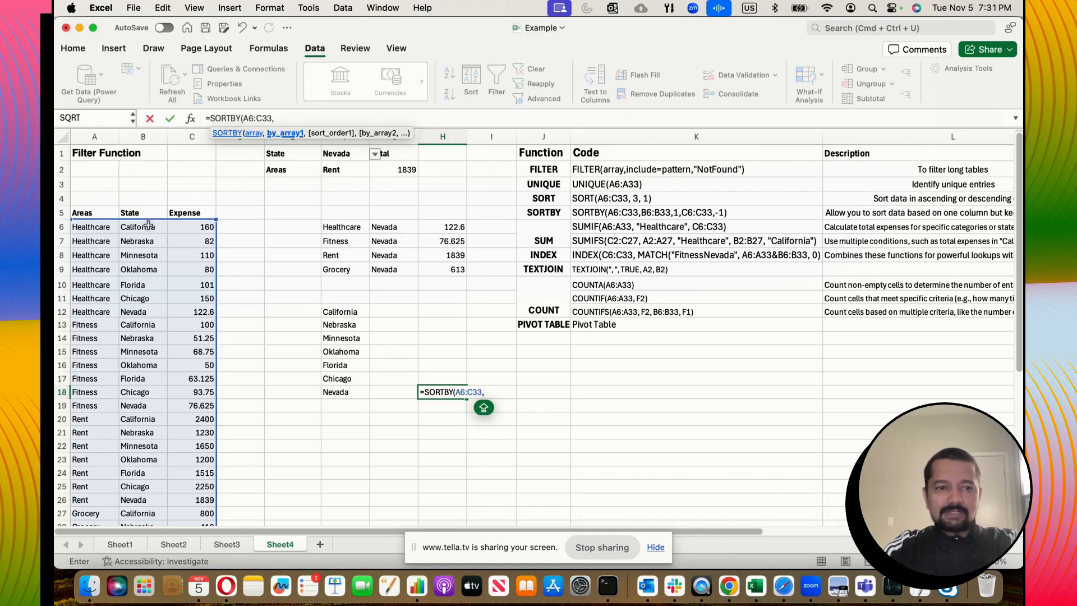
drag(140, 228, 152, 508)
text(,1)
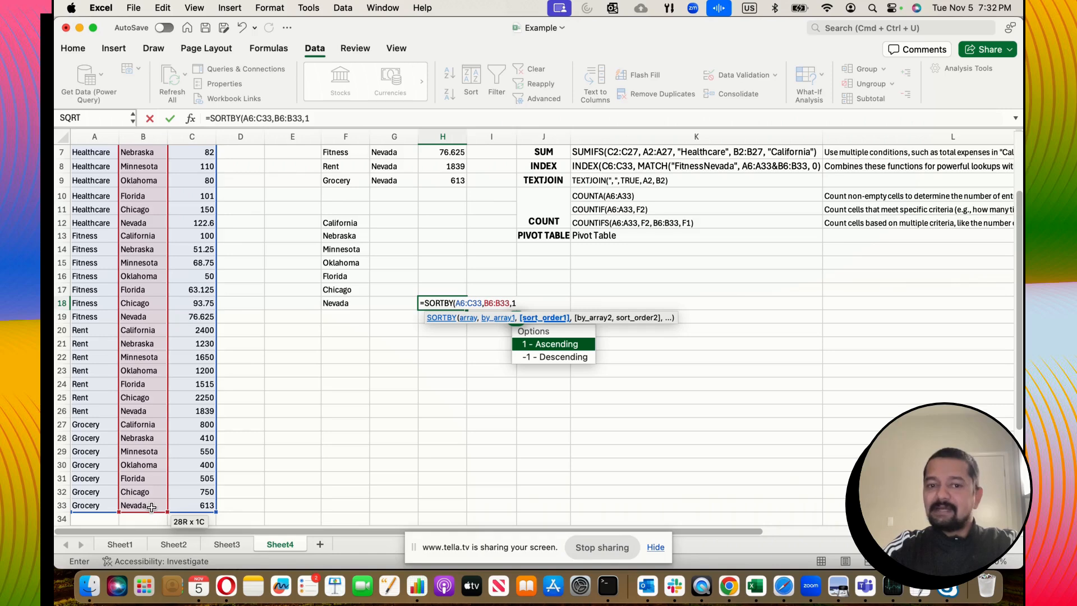
Add the Expense range C6:C33 with order -1 as second sort key and complete the SORTBY formula in H18.
text(,)
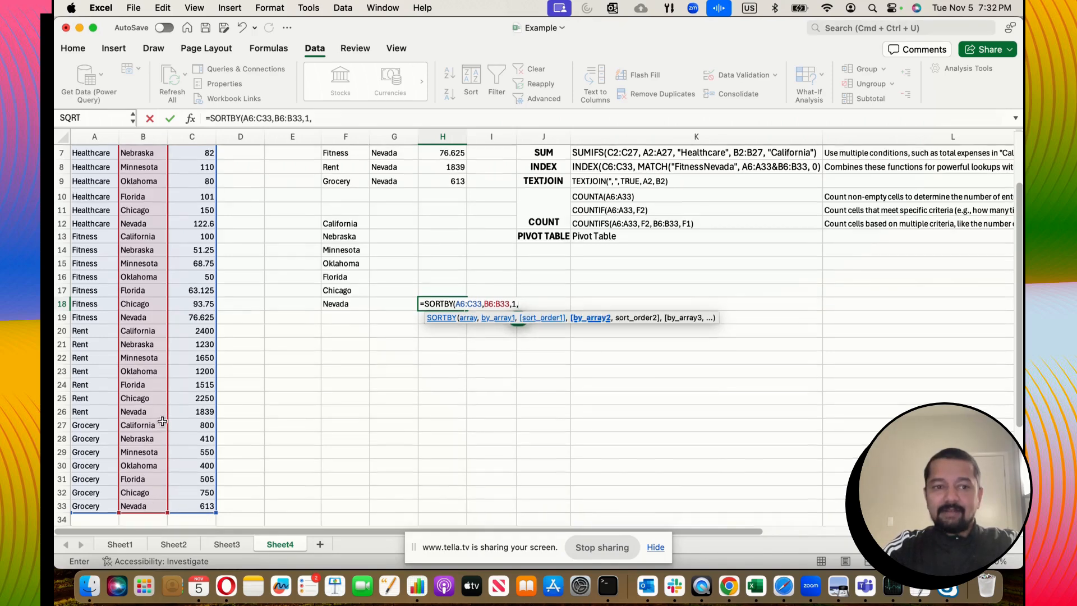
scroll(167, 378, up, 3)
drag(191, 227, 203, 505)
text(,)
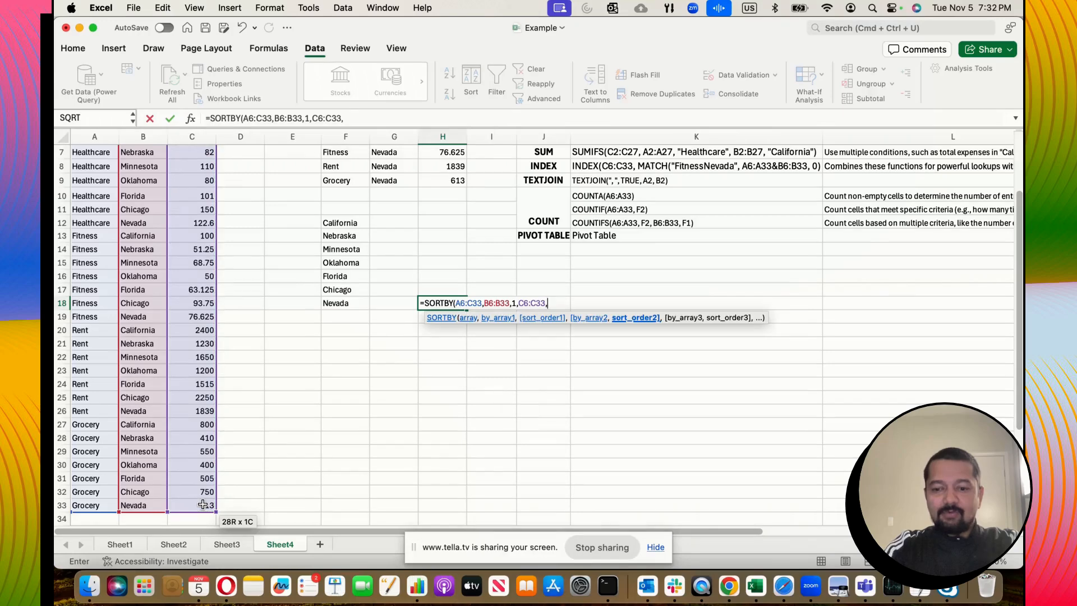
text(-1))
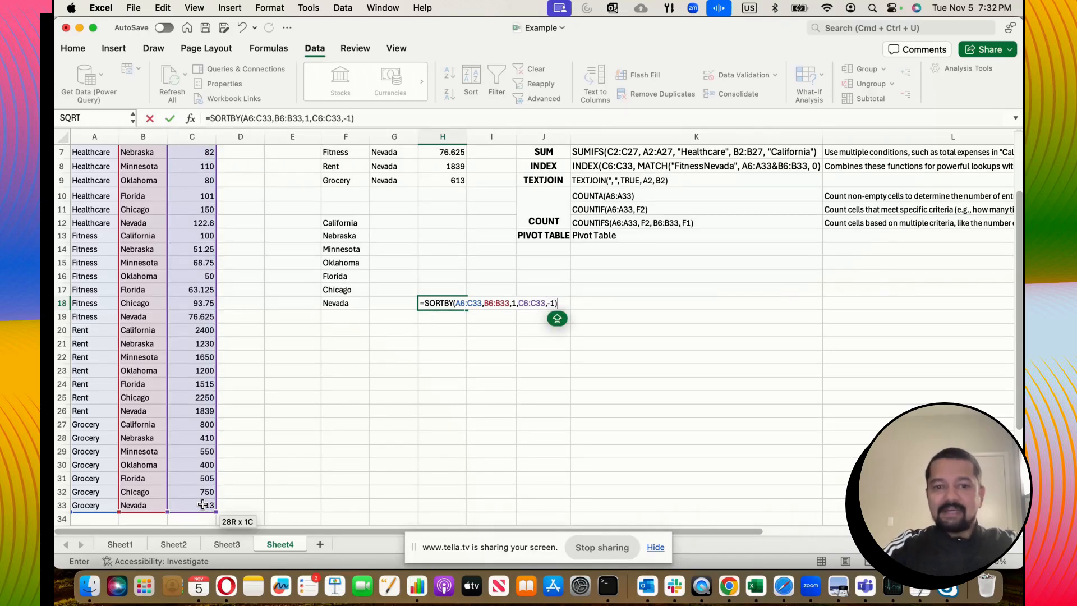
scroll(203, 505, up, 3)
scroll(203, 504, up, 1)
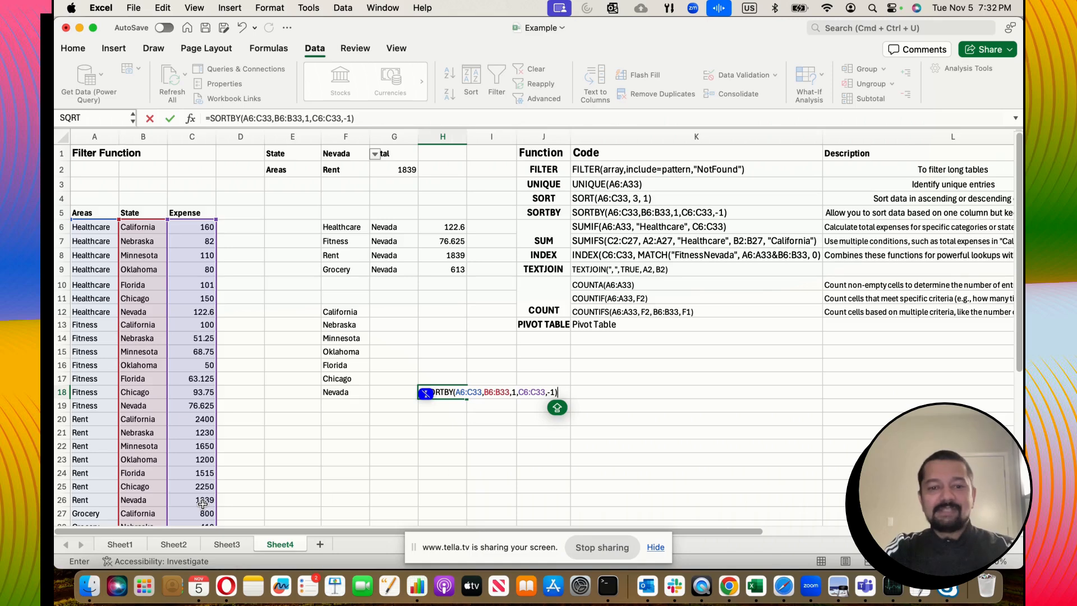
key(Return)
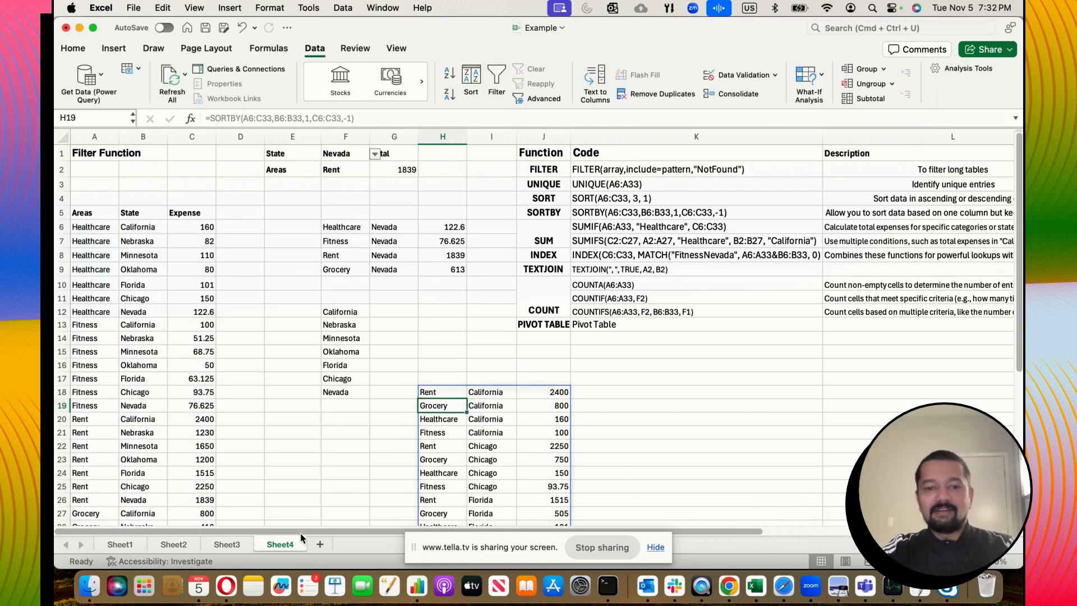
Examine how the SORTBY result in H18:J21 and below is grouped by state and ordered by expense within each state.
click(640, 465)
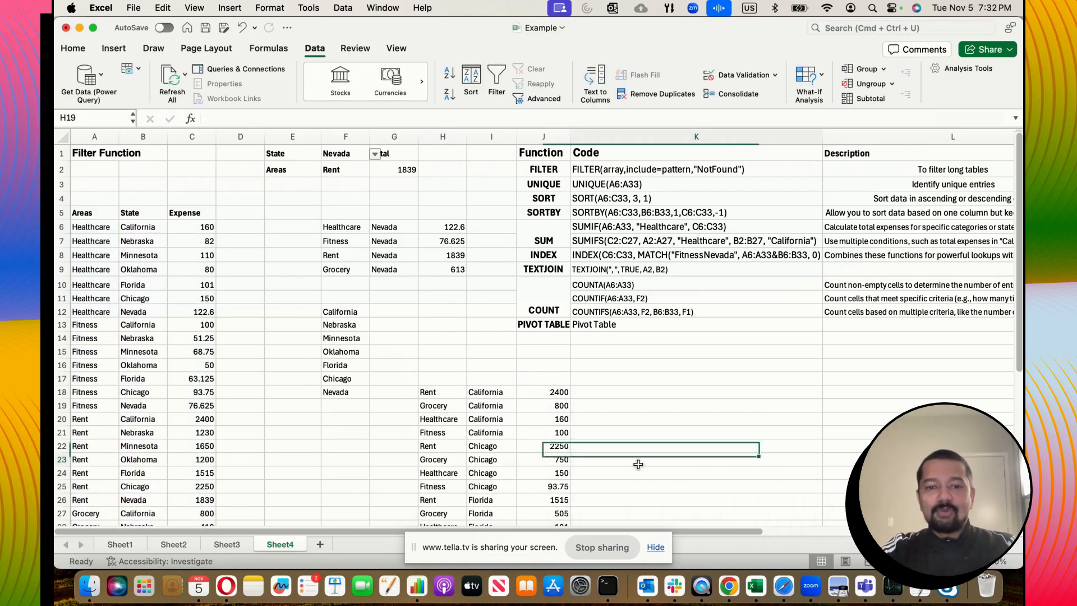
click(497, 393)
drag(496, 393, 492, 433)
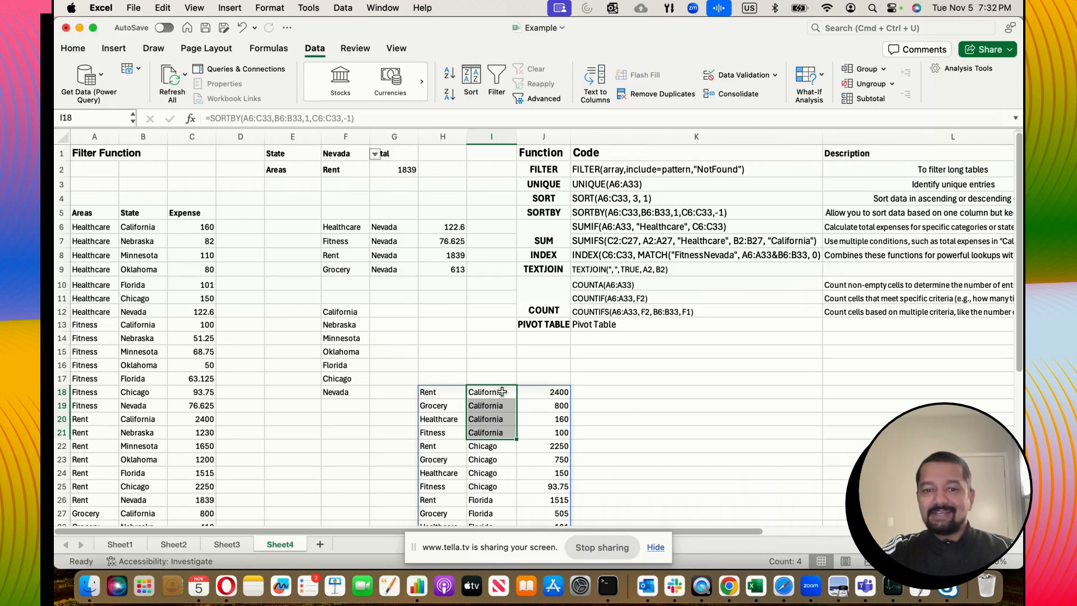
scroll(503, 456, down, 4)
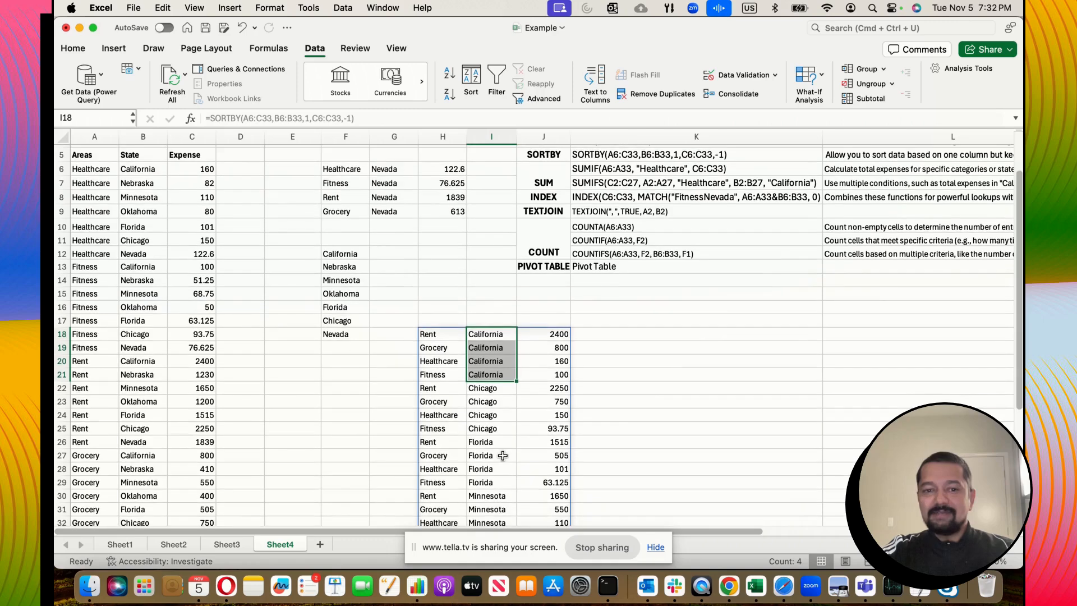
scroll(503, 455, down, 2)
scroll(522, 452, up, 5)
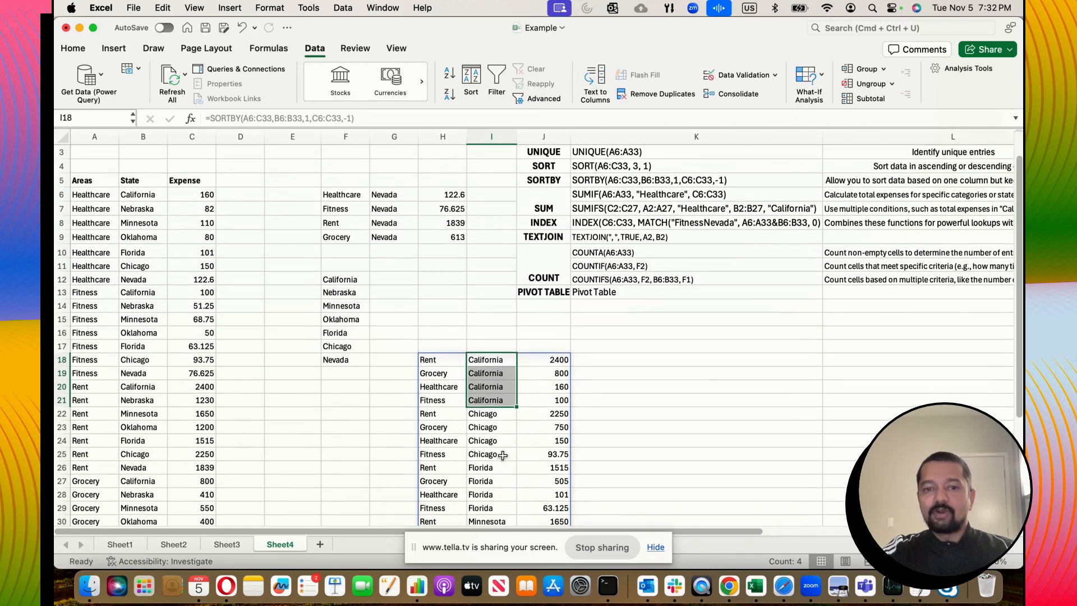
click(547, 423)
drag(546, 384, 555, 418)
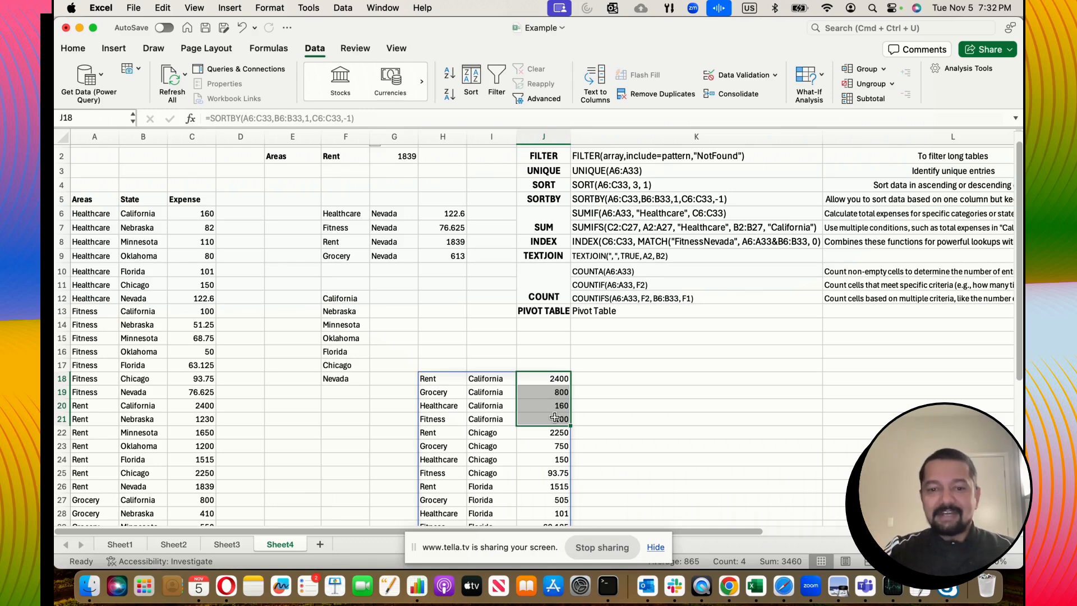
click(492, 380)
drag(491, 382, 494, 424)
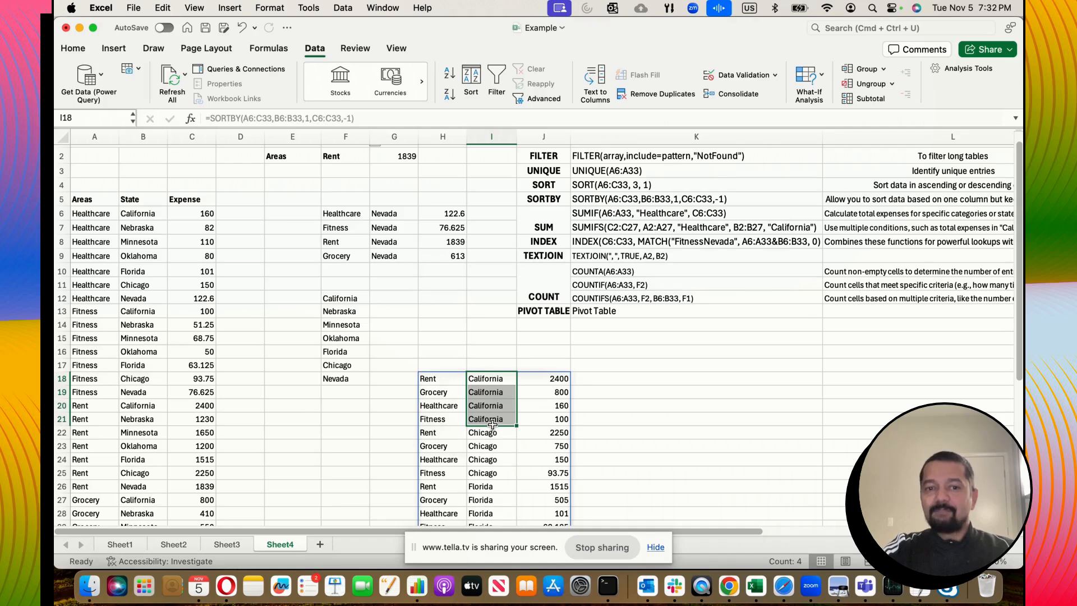
click(603, 419)
drag(443, 378, 549, 424)
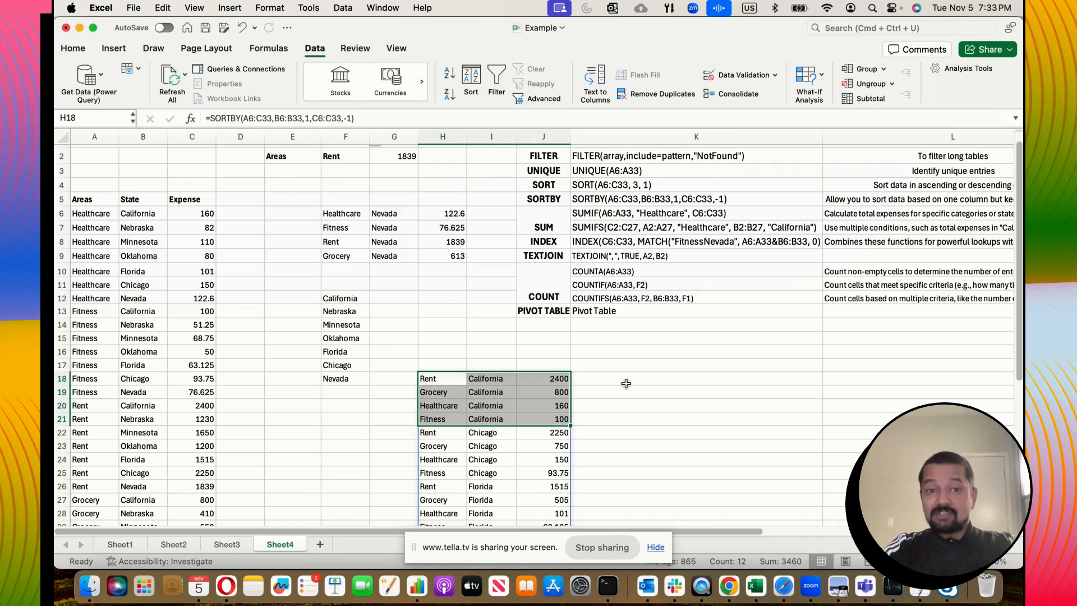
Clear the SORTBY result from columns H to J.
scroll(626, 383, up, 1)
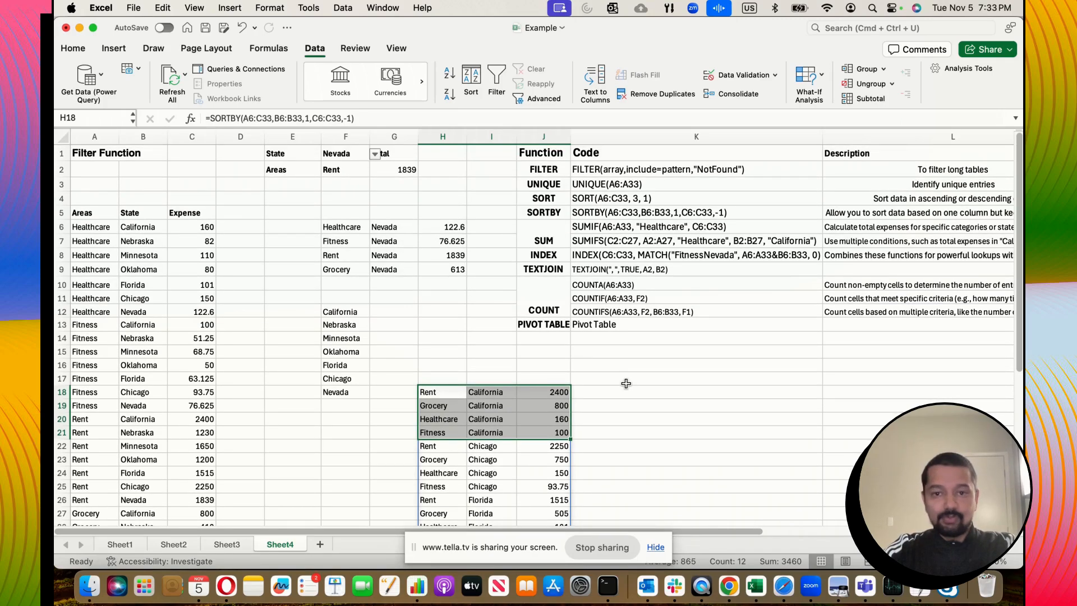
drag(430, 377, 558, 522)
key(Delete)
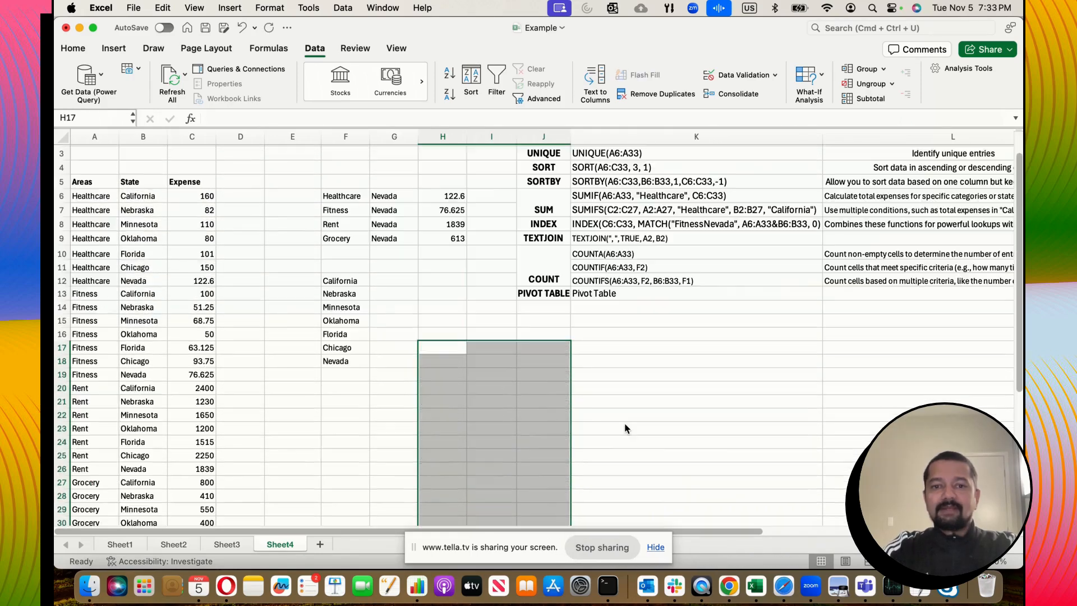
scroll(627, 428, up, 1)
click(622, 388)
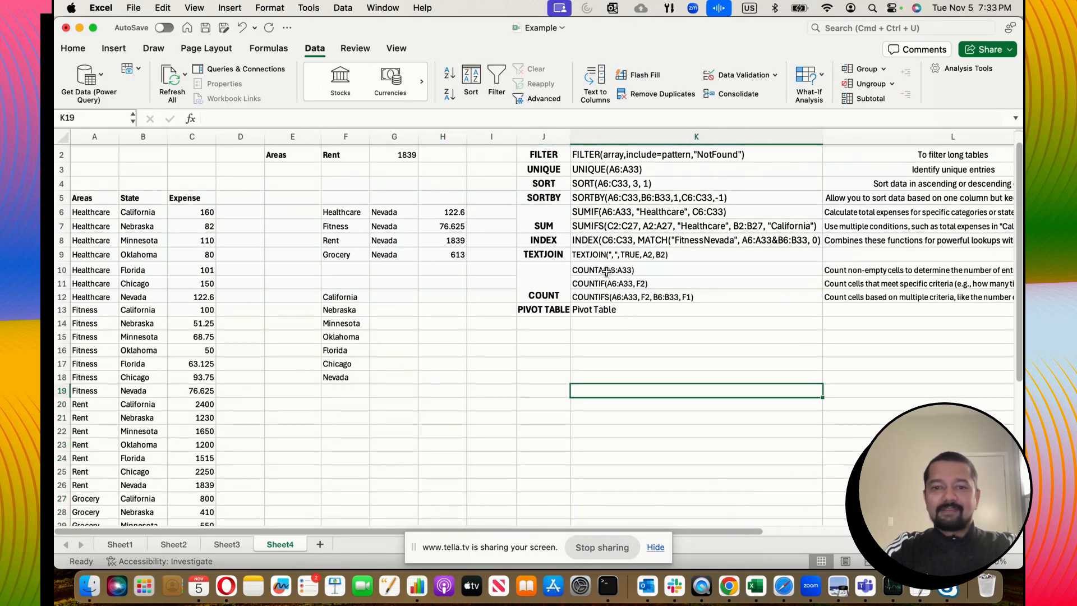
Look up the SUMIF example code and its description in row 6 of the function list.
click(555, 227)
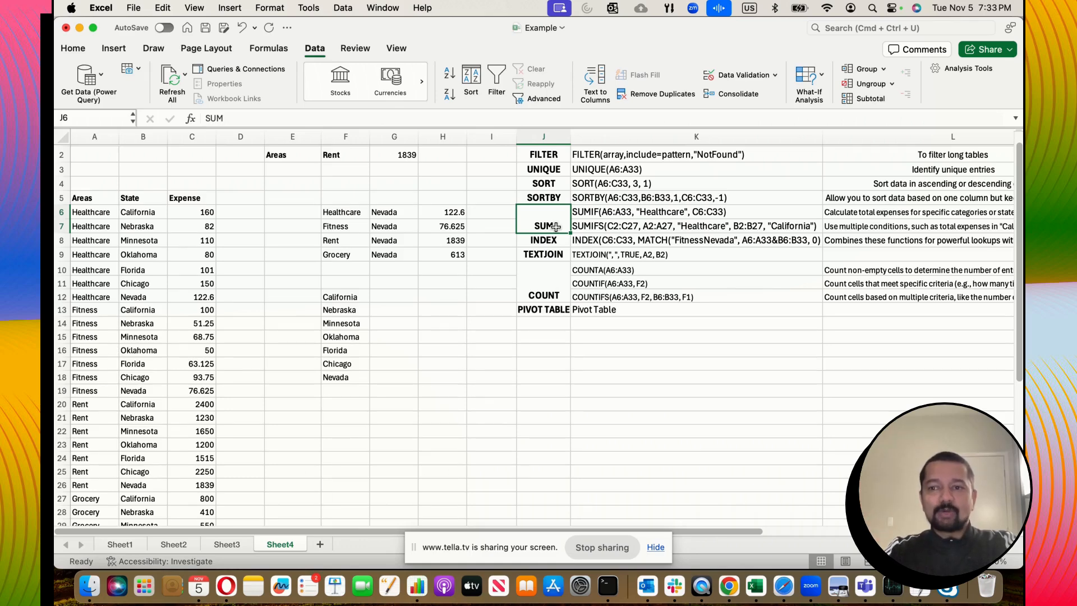
scroll(556, 226, right, 2)
scroll(555, 226, up, 1)
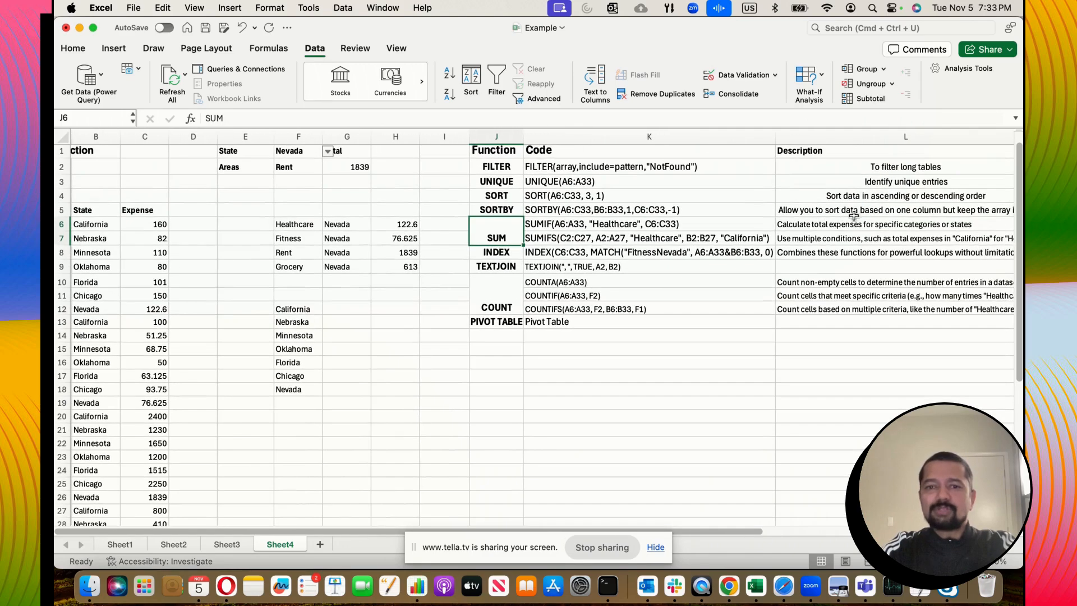
click(556, 223)
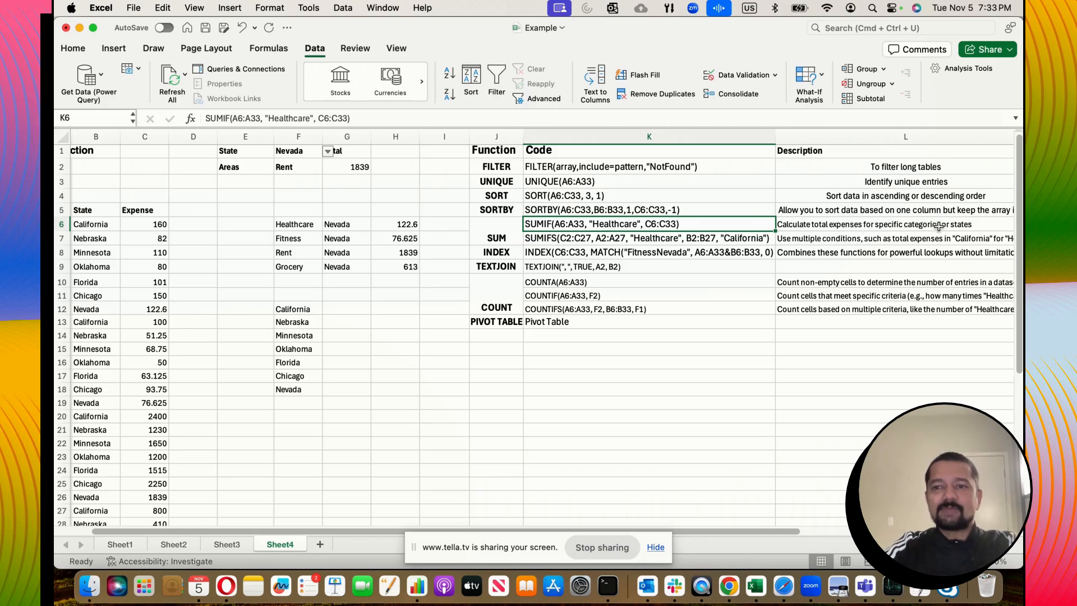
Enter a SUMIF formula in I16 with range A6:A33, criteria cell F2 and sum range C6:C33.
click(495, 389)
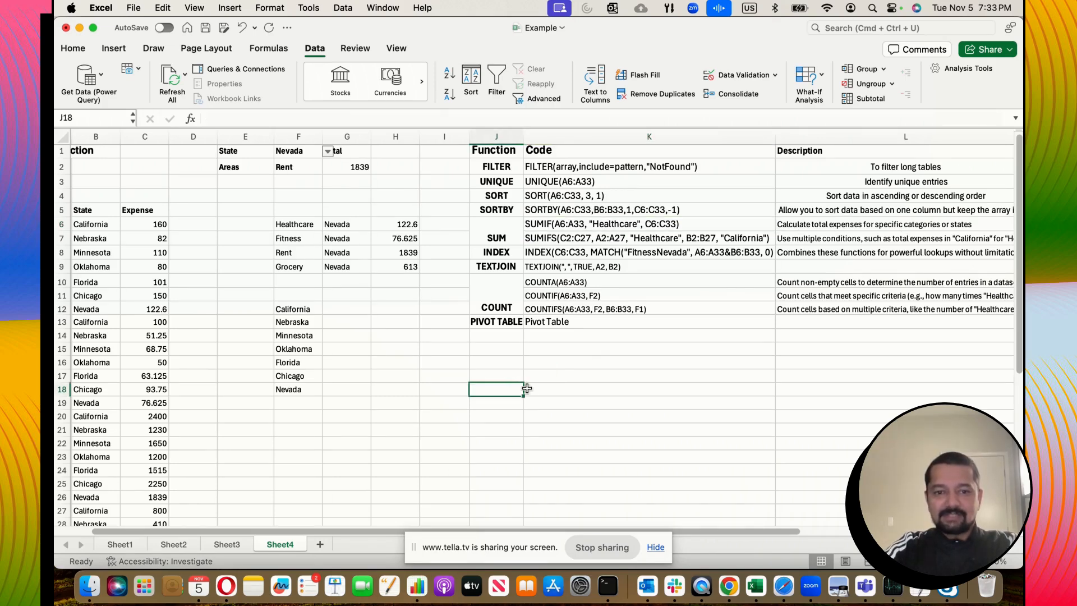
scroll(494, 388, left, 2)
double_click(486, 364)
text(=)
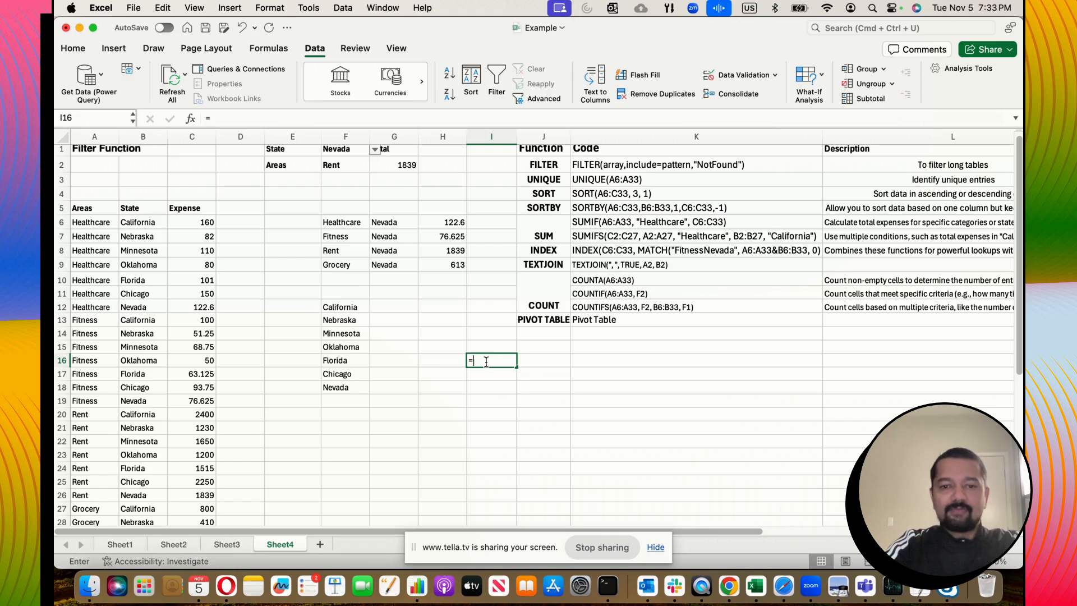
text(SUMIF)
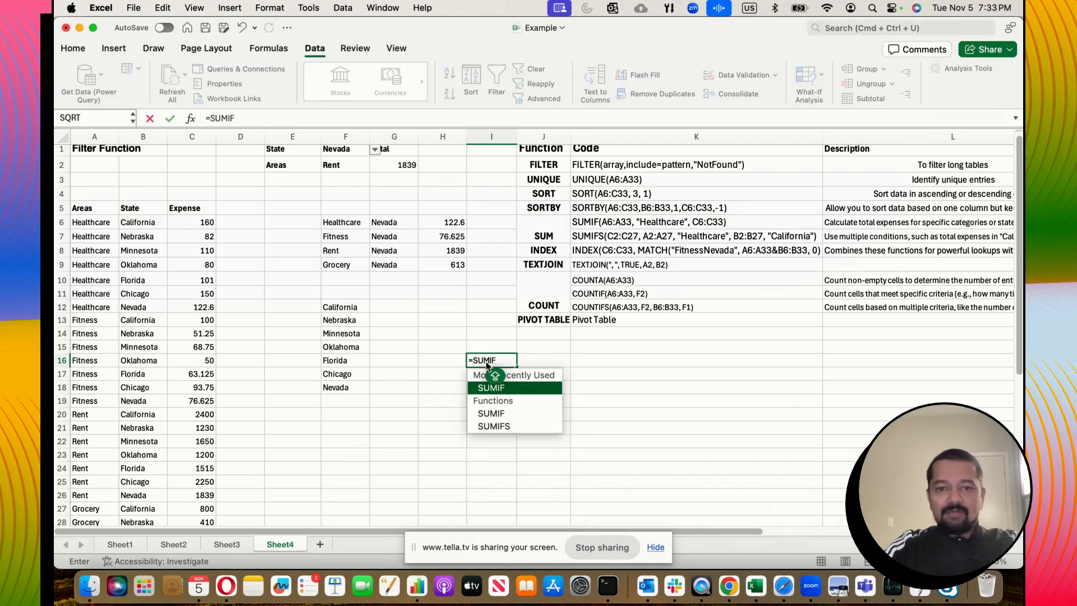
text(()
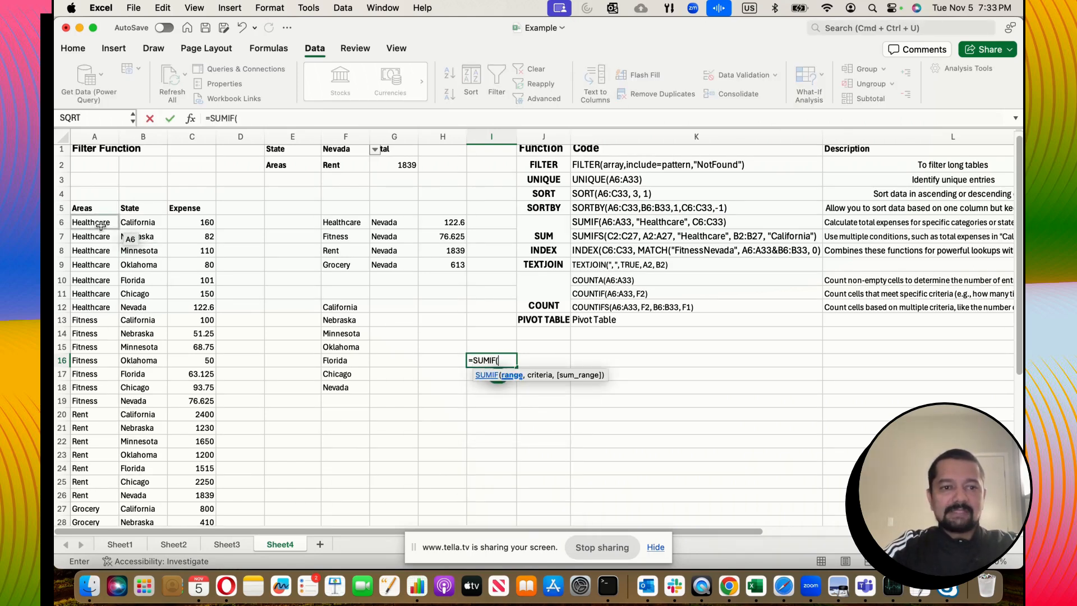
drag(95, 224, 93, 478)
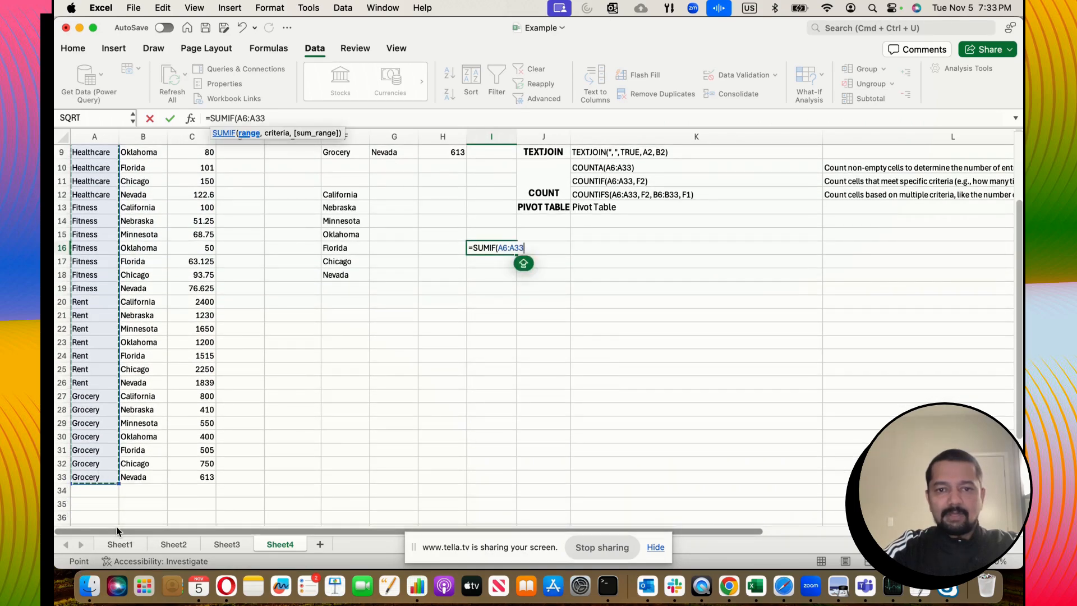
scroll(195, 389, up, 5)
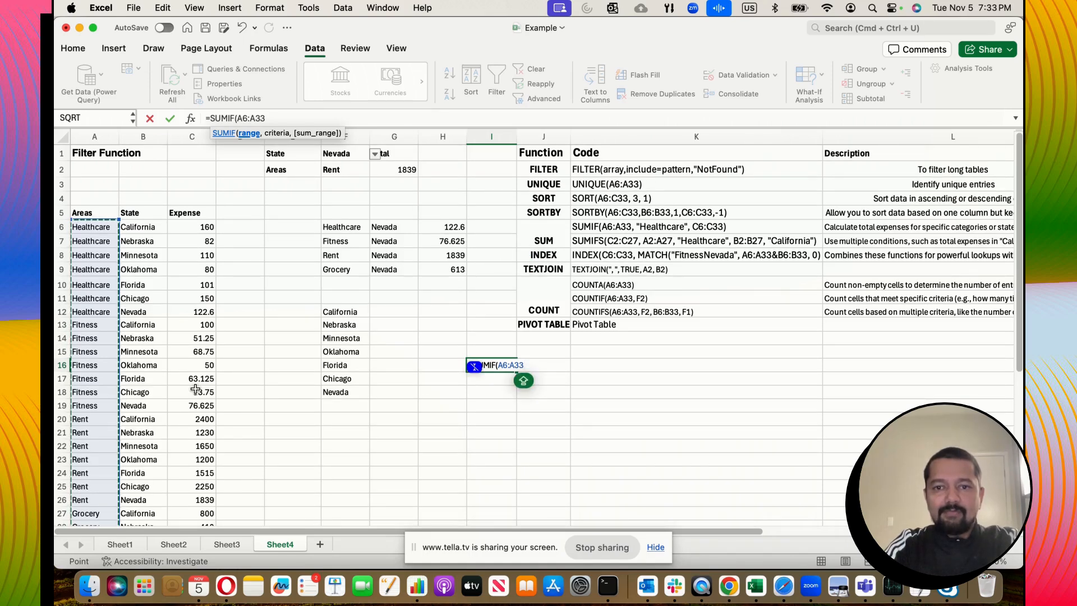
text(,)
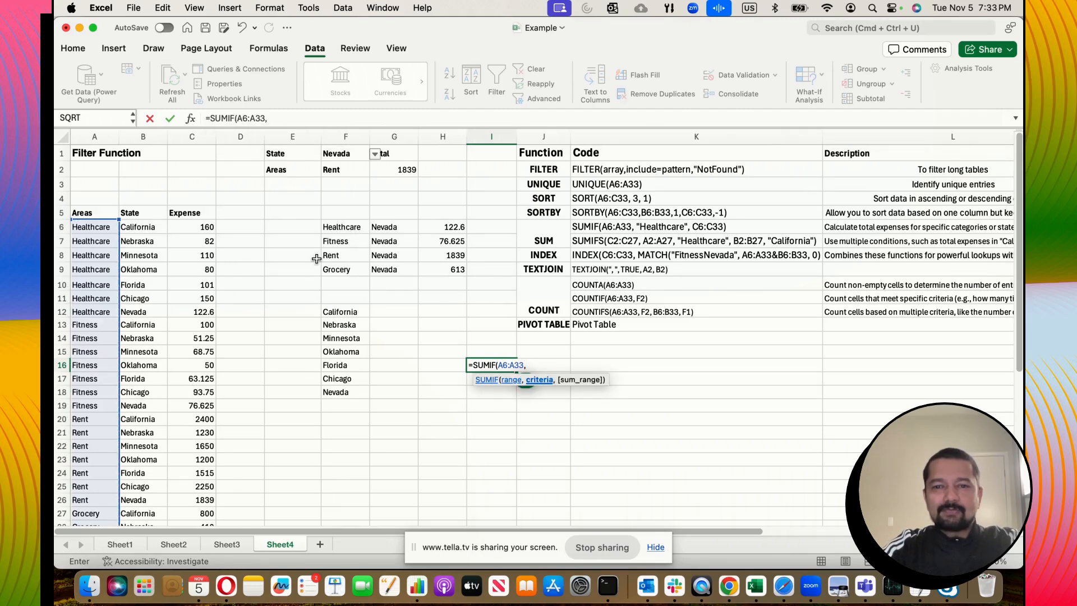
click(337, 170)
text(,)
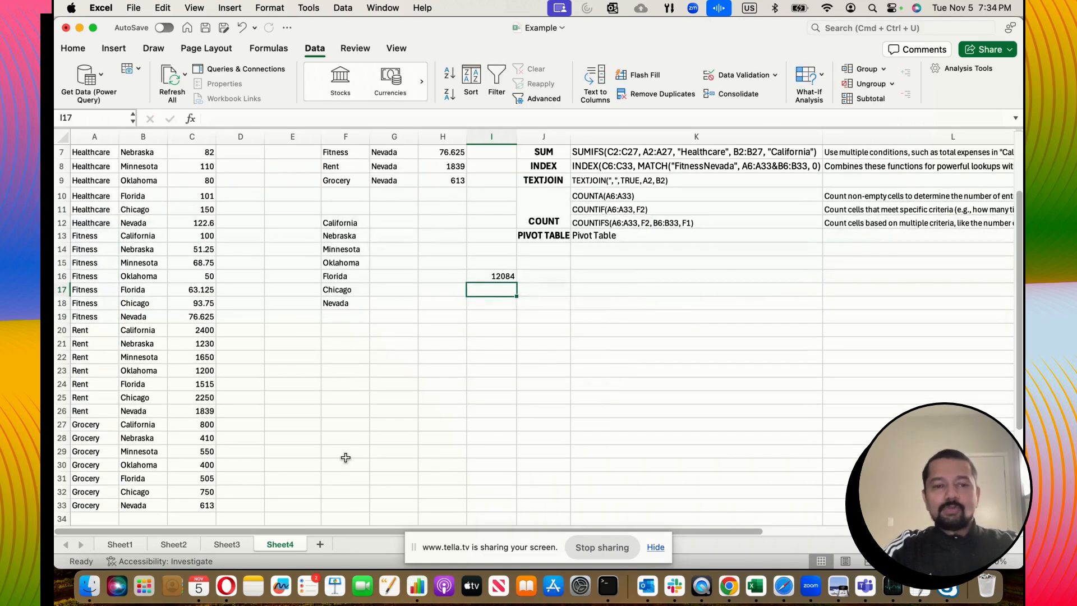
Compare the SUMIF formula in I16 with the example code in K6.
scroll(460, 385, up, 4)
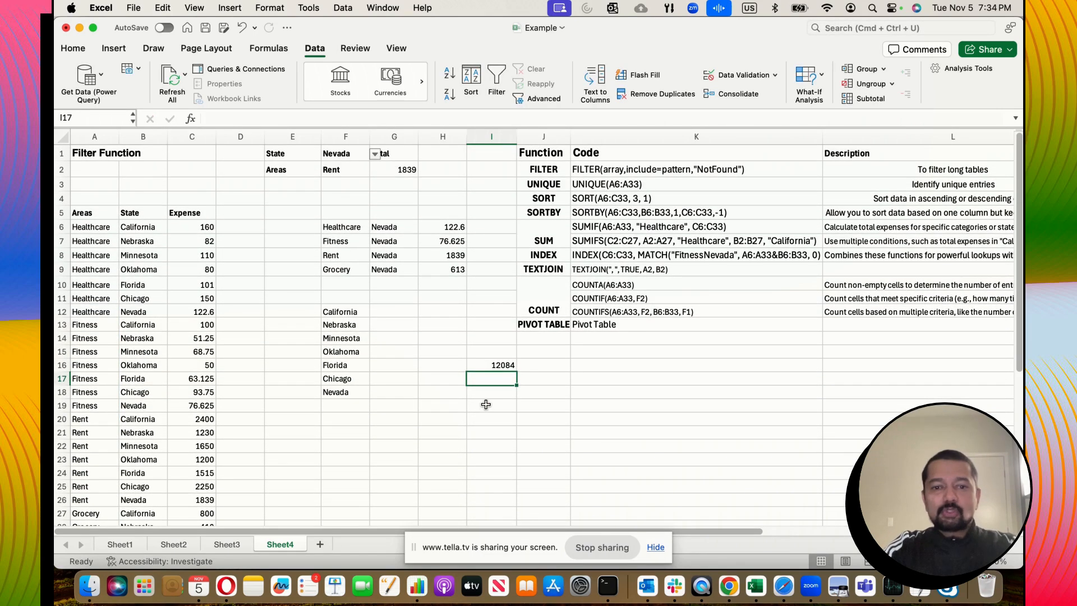
click(497, 365)
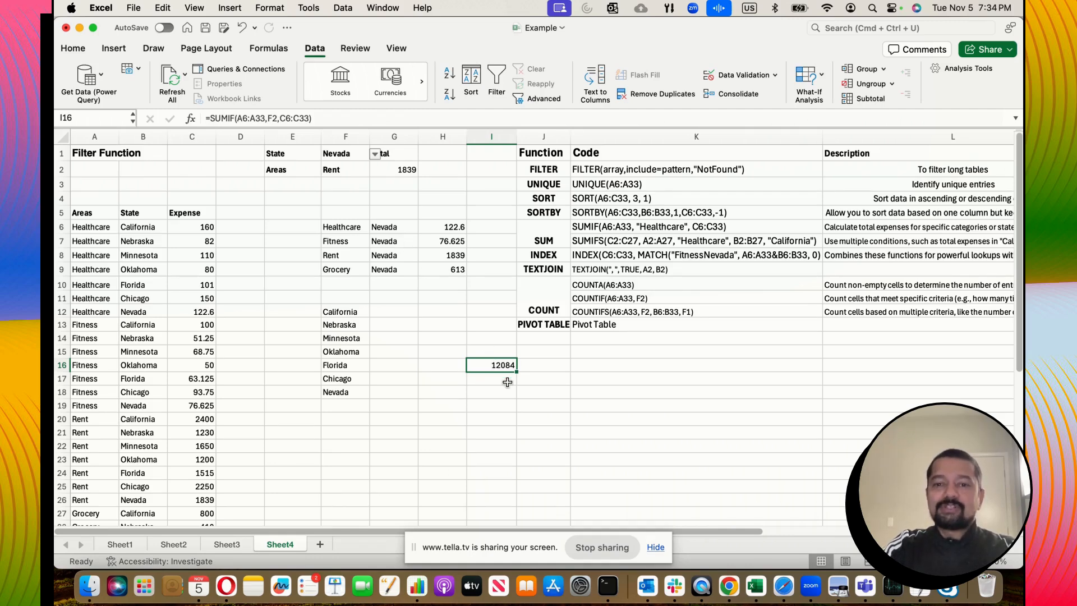
click(587, 226)
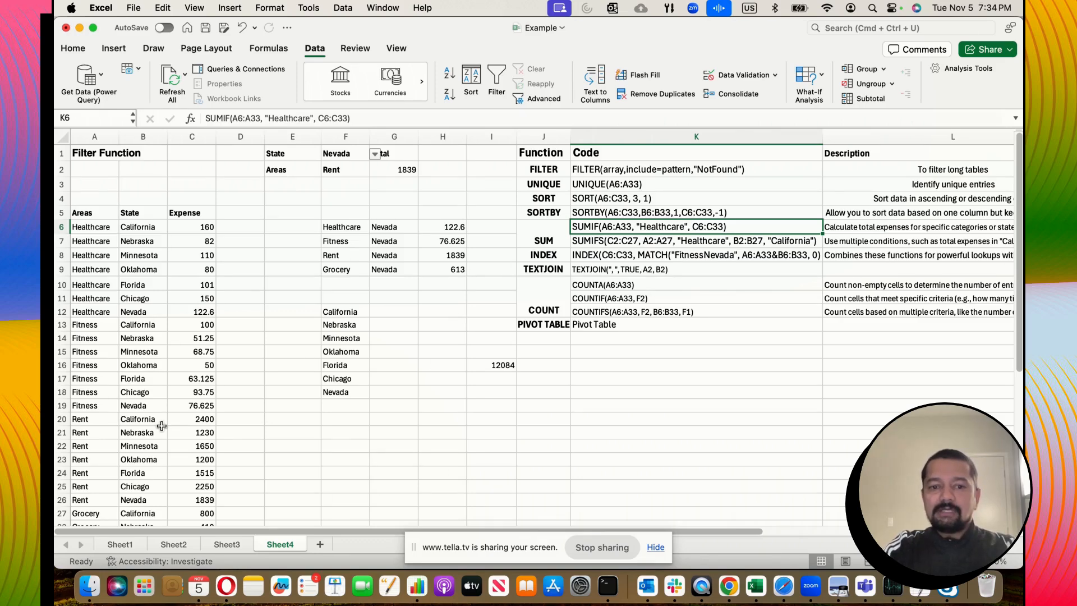
click(493, 365)
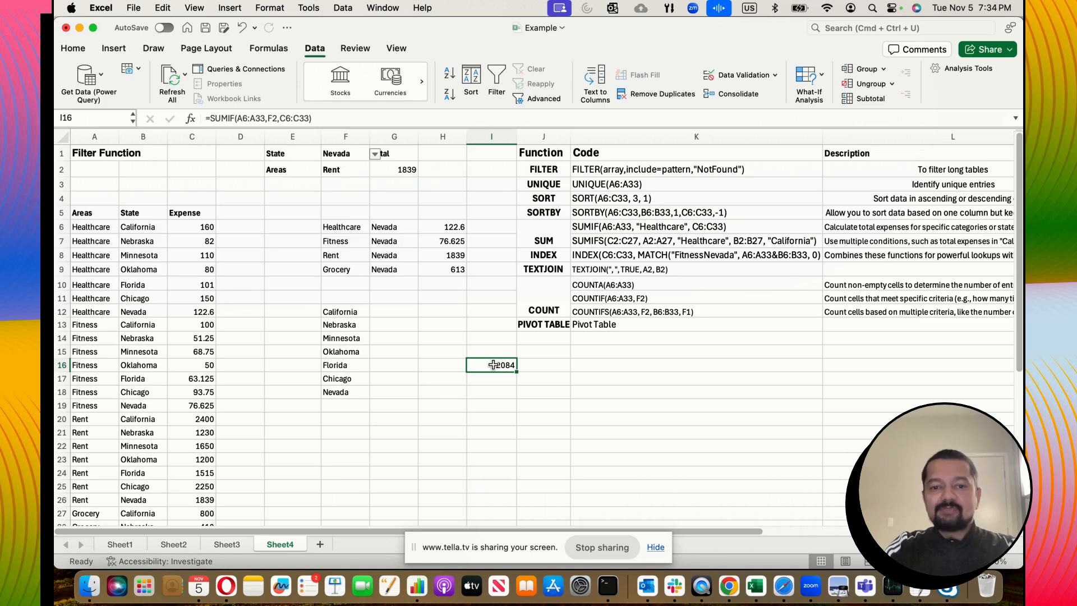
Change the Areas criterion in F2 to Fitness.
click(345, 169)
text(Fitness)
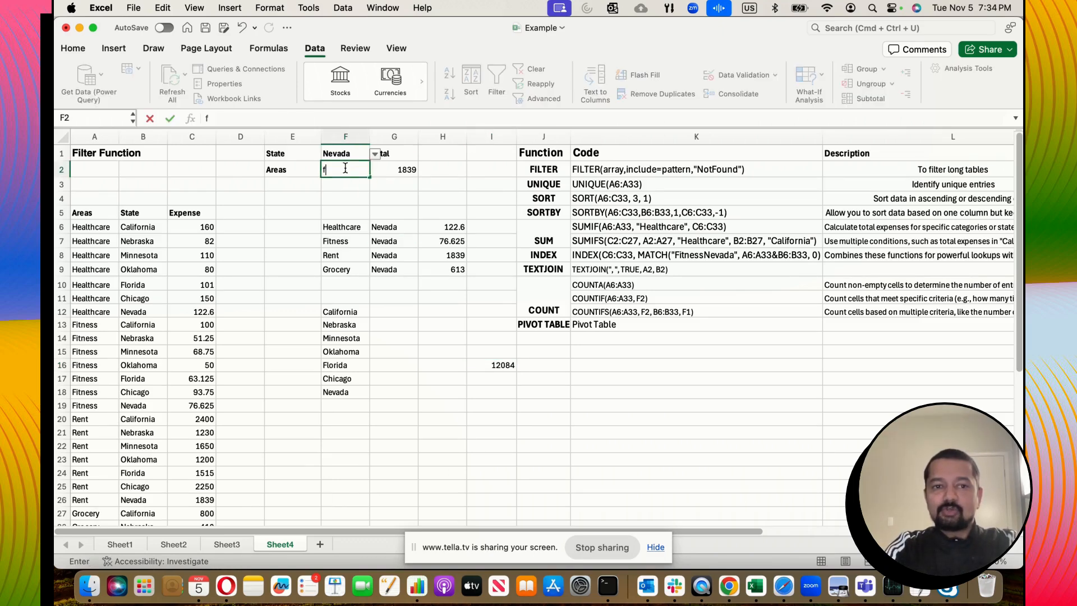
key(Return)
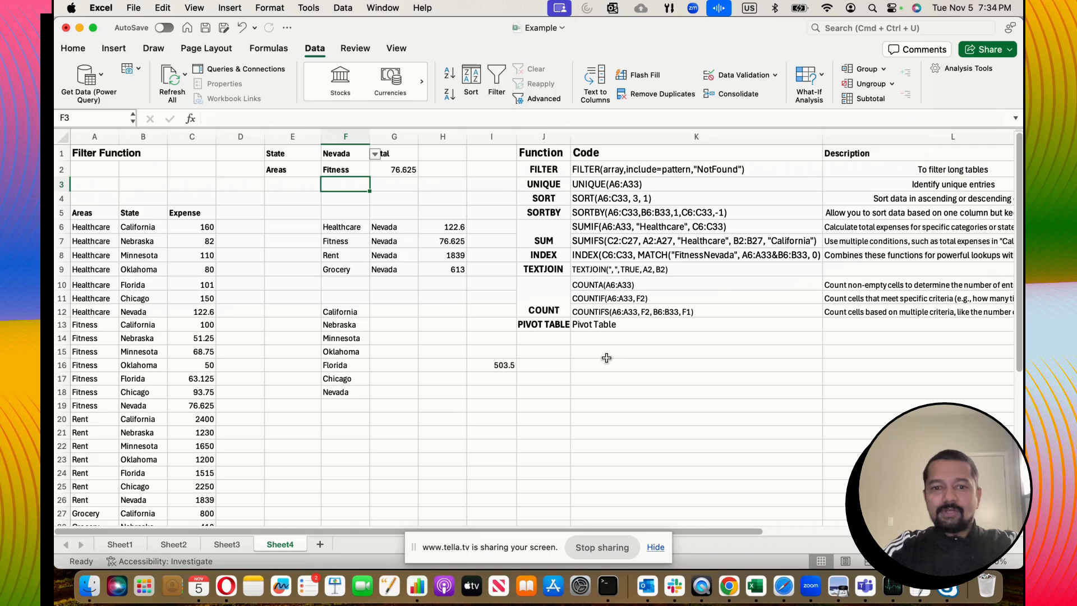
Check the SUMIF result in I16 against the sum of the Fitness expenses in C13:C19.
click(500, 366)
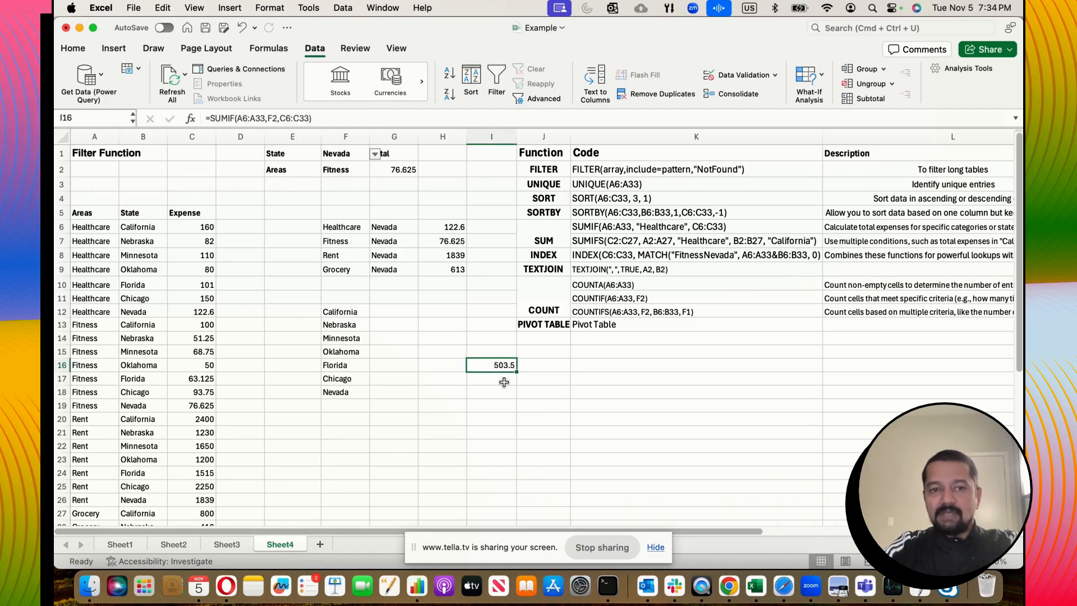
click(340, 171)
drag(194, 324, 207, 404)
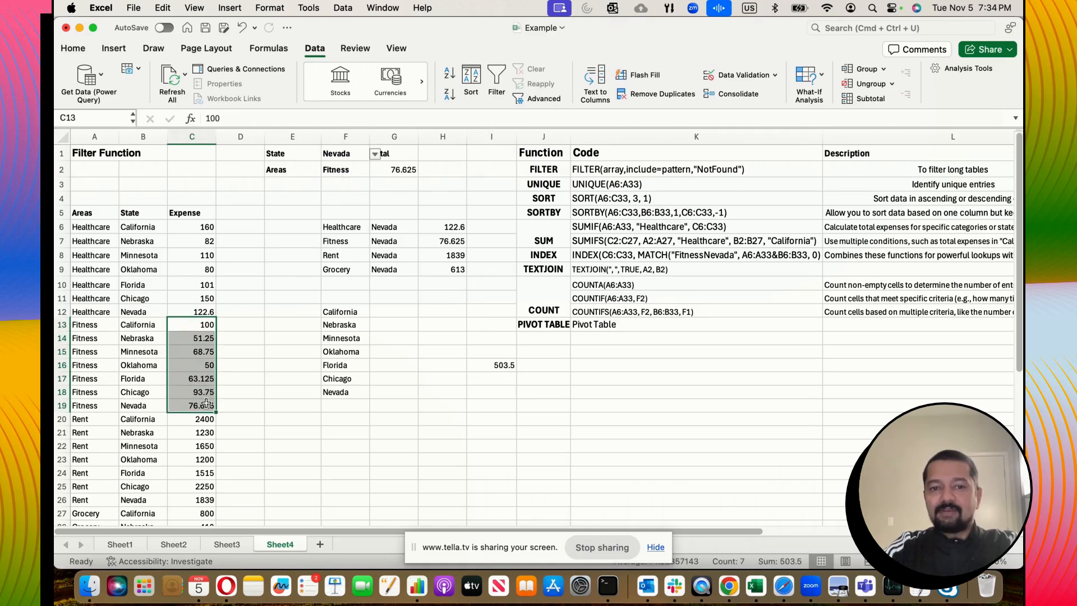
click(566, 378)
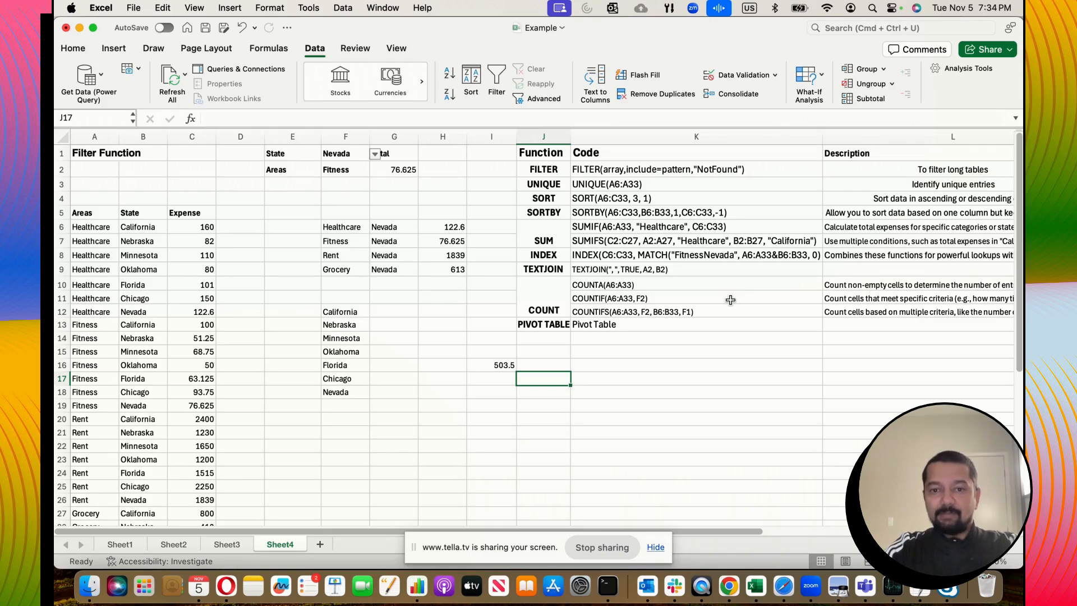
Read the SUMIFS example code and its description in row 7 of the function list.
scroll(727, 300, right, 2)
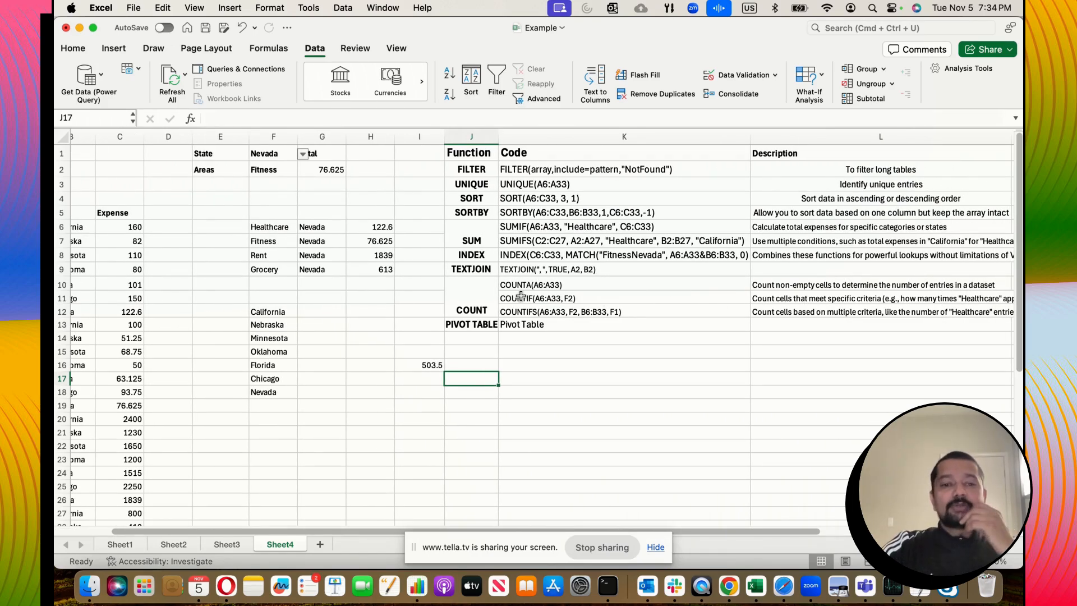
scroll(723, 259, right, 1)
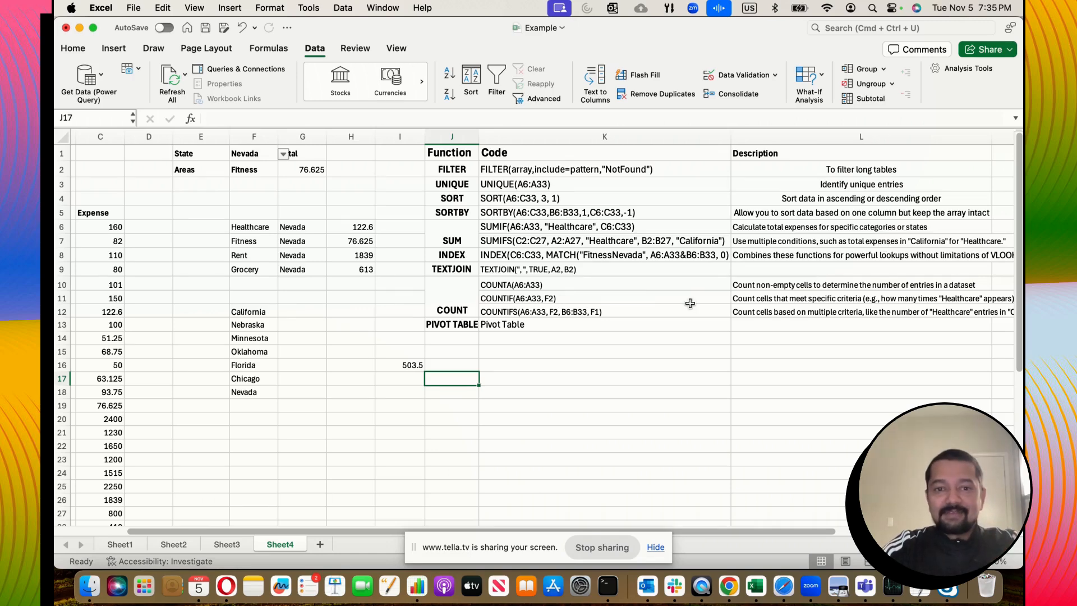
scroll(690, 303, left, 3)
scroll(600, 348, right, 1)
Clear the SUMIF formula from I16.
click(461, 365)
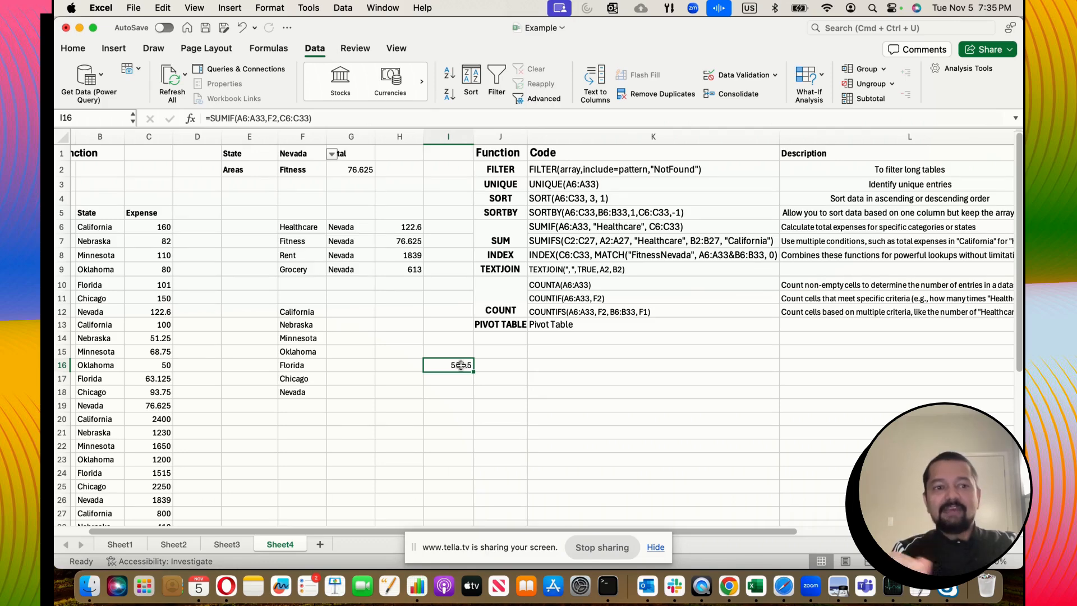
scroll(492, 371, left, 2)
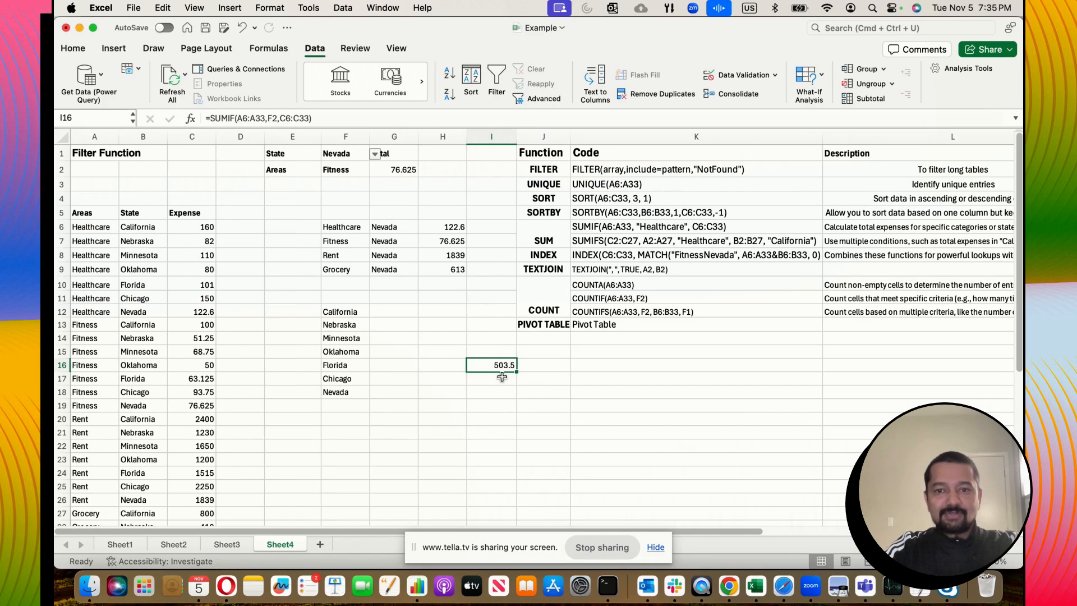
key(BackSpace)
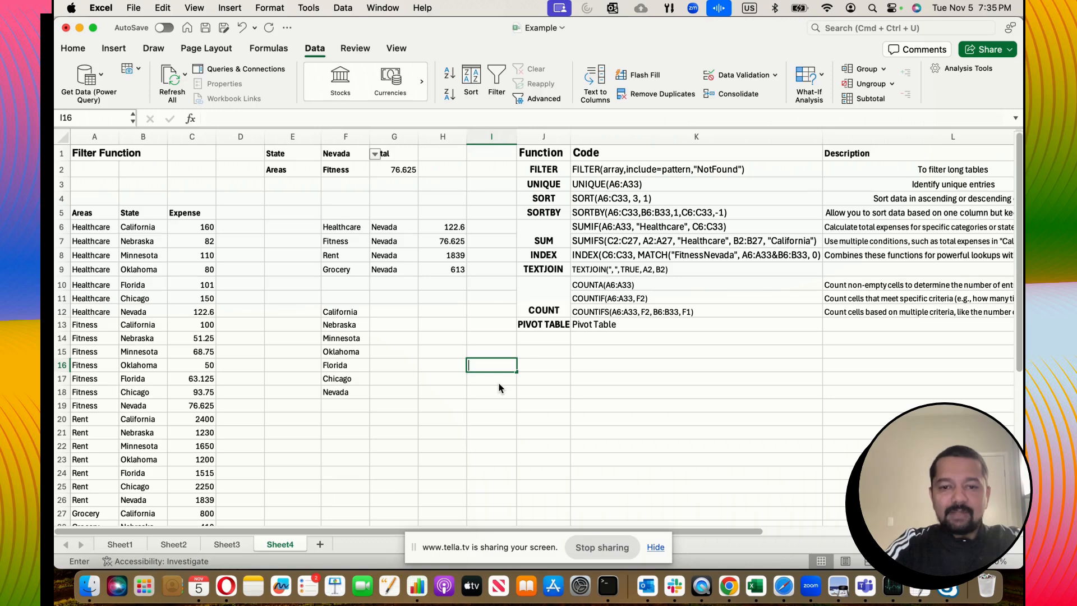
Start a SUMIFS formula in I16 that sums C6:C33 where the Areas range A6:A33 matches F2.
text(=SUMIFS()
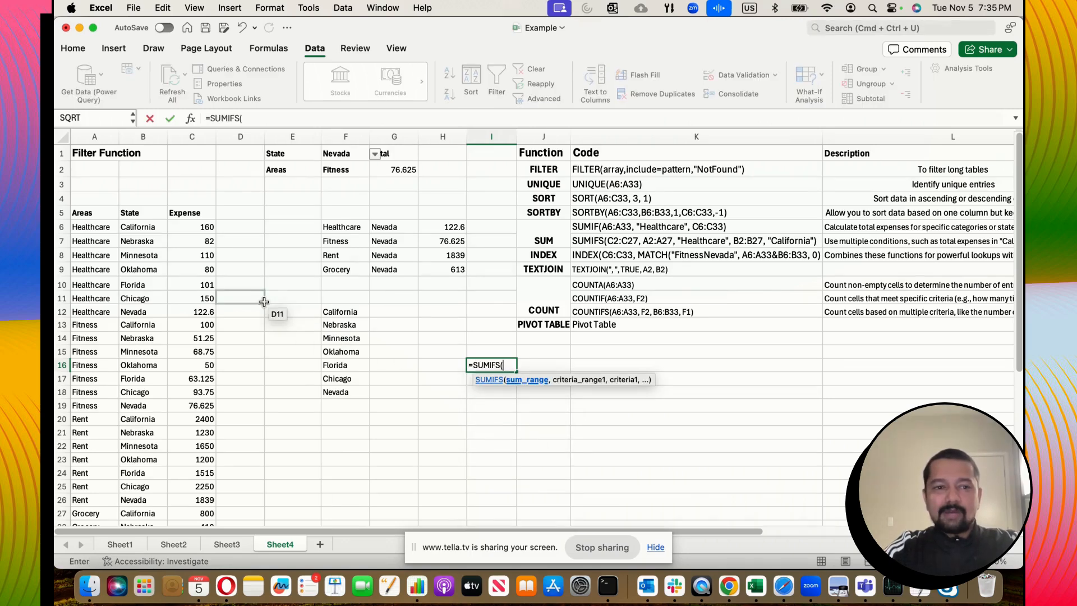
drag(209, 230, 196, 558)
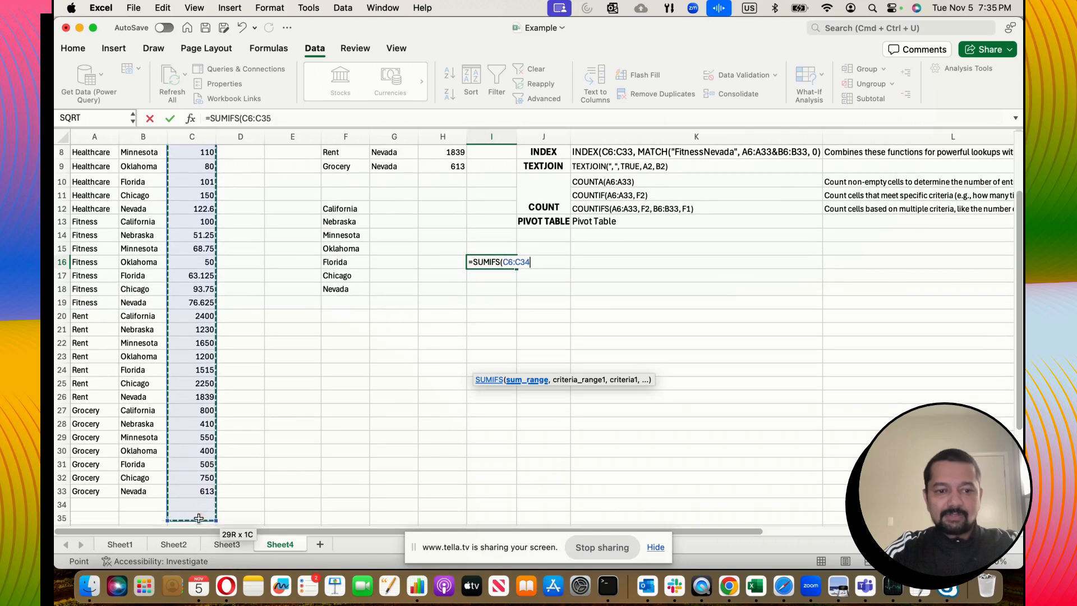
text(,)
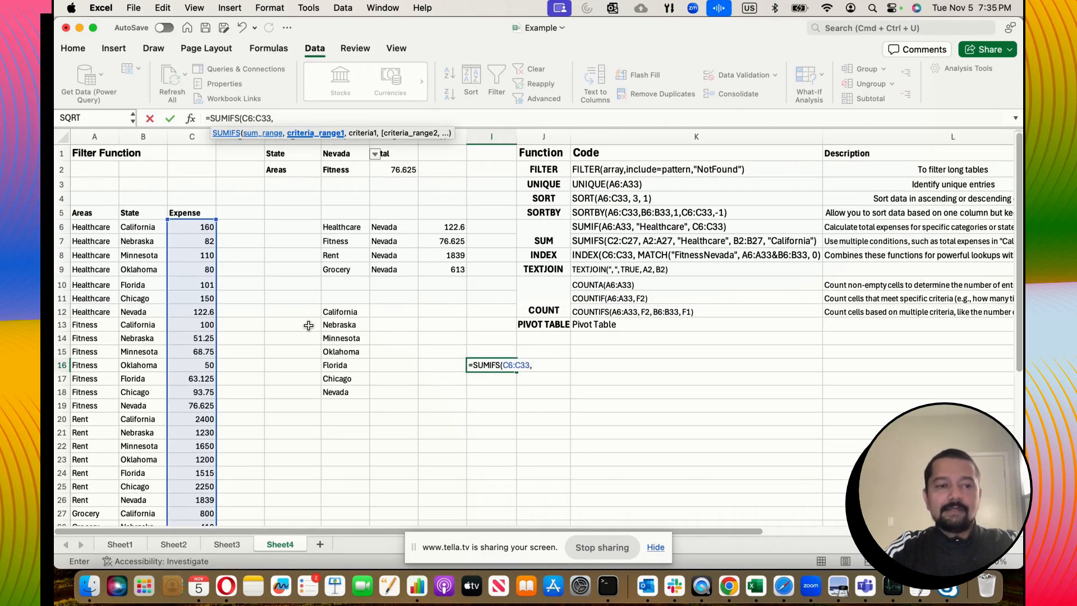
drag(90, 227, 88, 501)
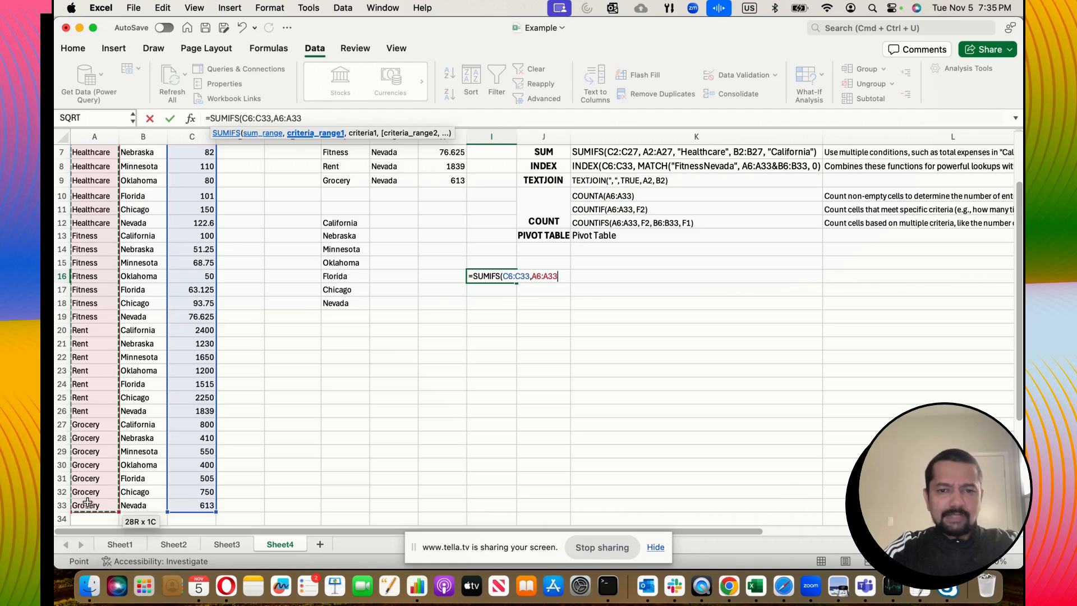
text(,)
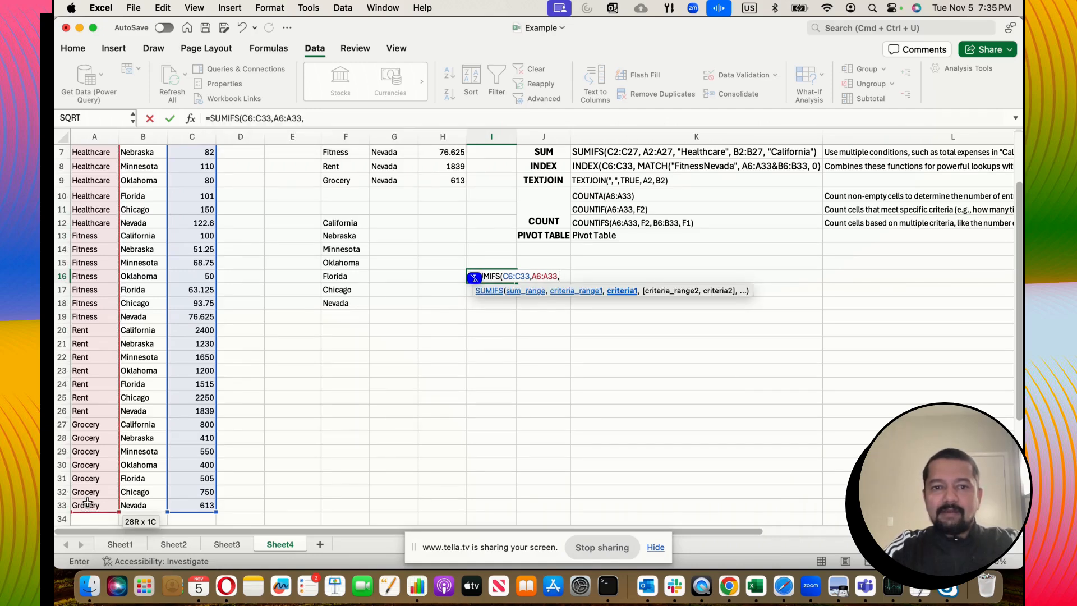
scroll(150, 437, up, 3)
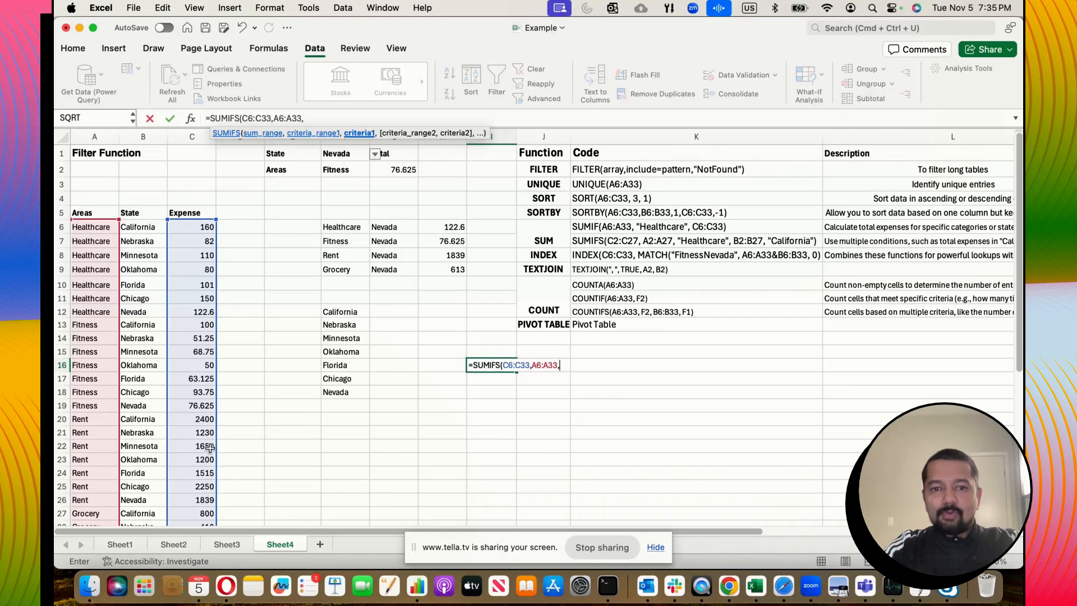
click(344, 164)
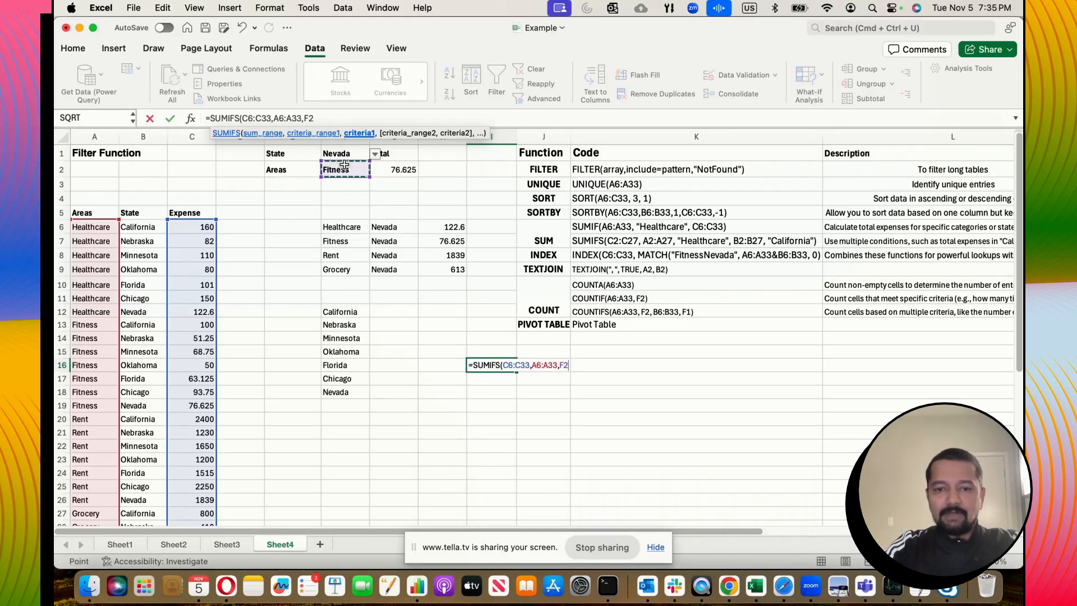
text(,)
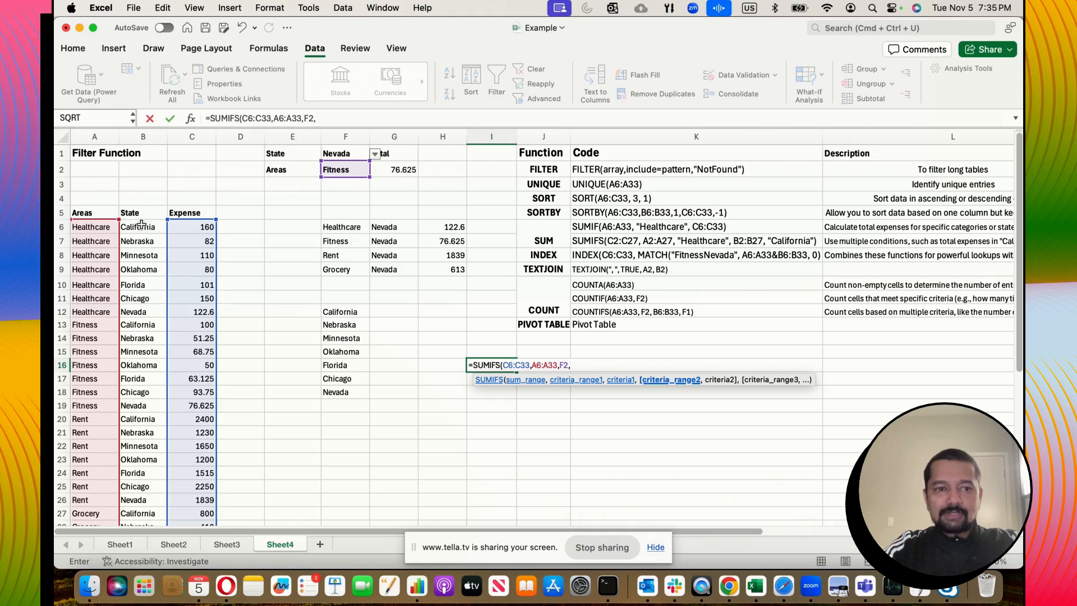
Complete the SUMIFS formula with a second condition matching the State range B6:B33 to F1, and enter it.
drag(141, 224, 146, 537)
text(,)
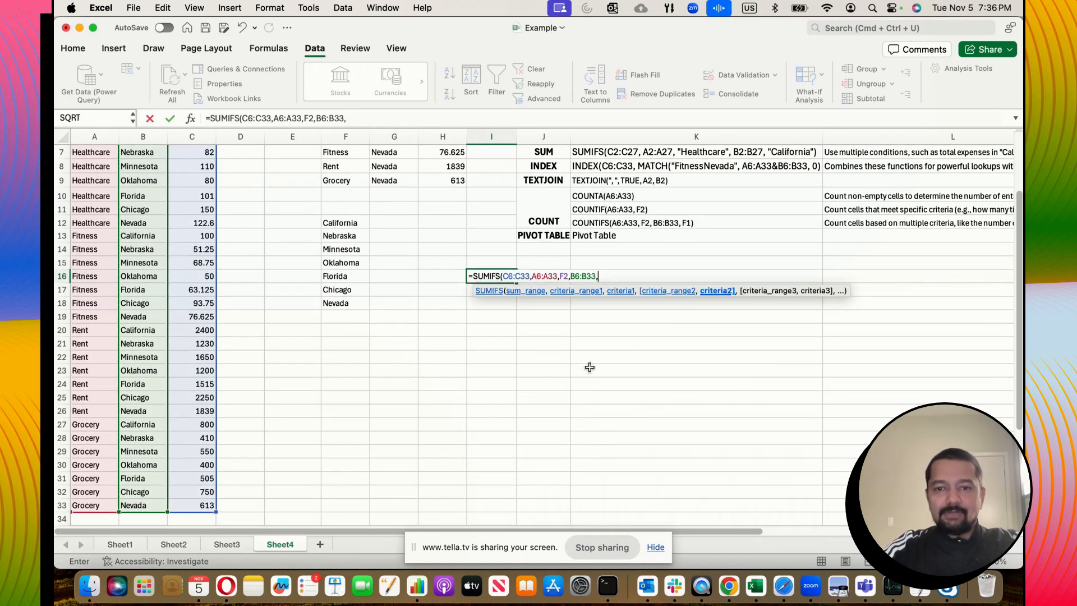
scroll(590, 367, up, 5)
click(341, 152)
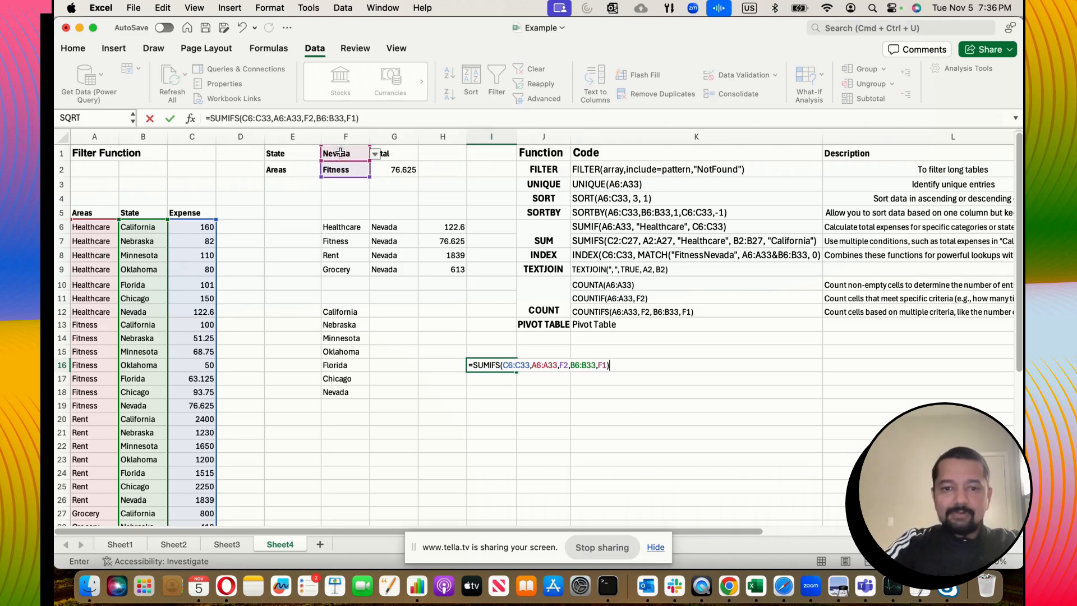
key(Return)
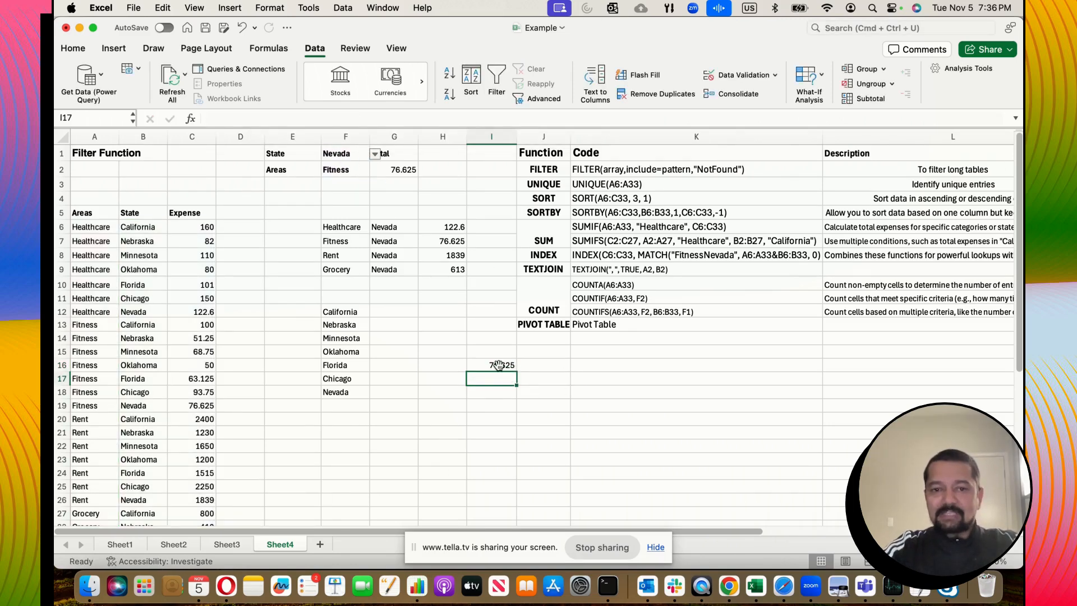
Check the SUMIFS result in I16 against the criteria in F1 and F2 and the Fitness Nevada row of the table.
click(496, 365)
click(344, 171)
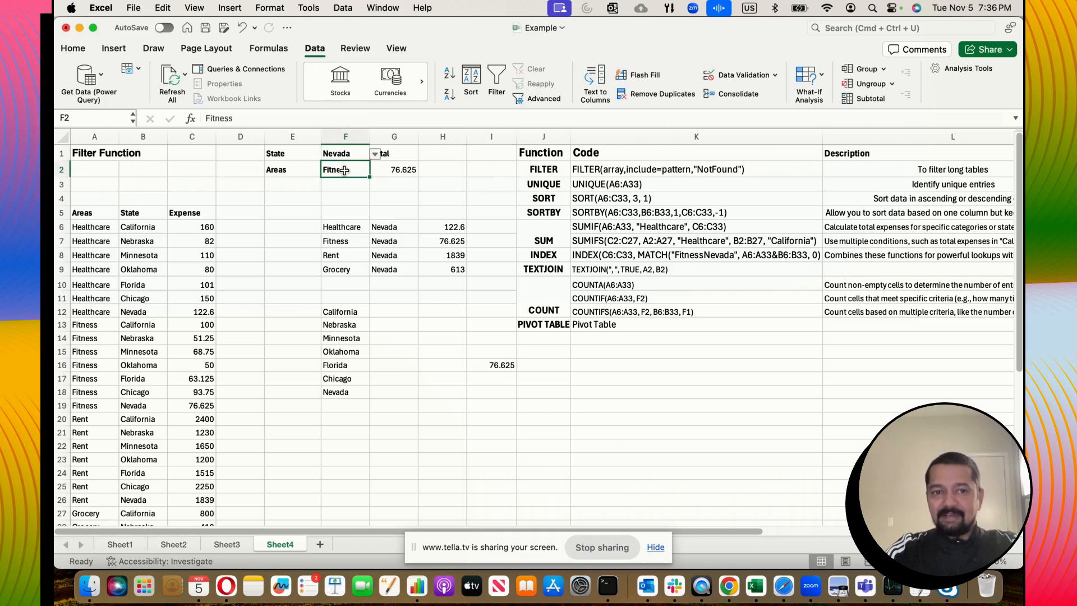
click(339, 150)
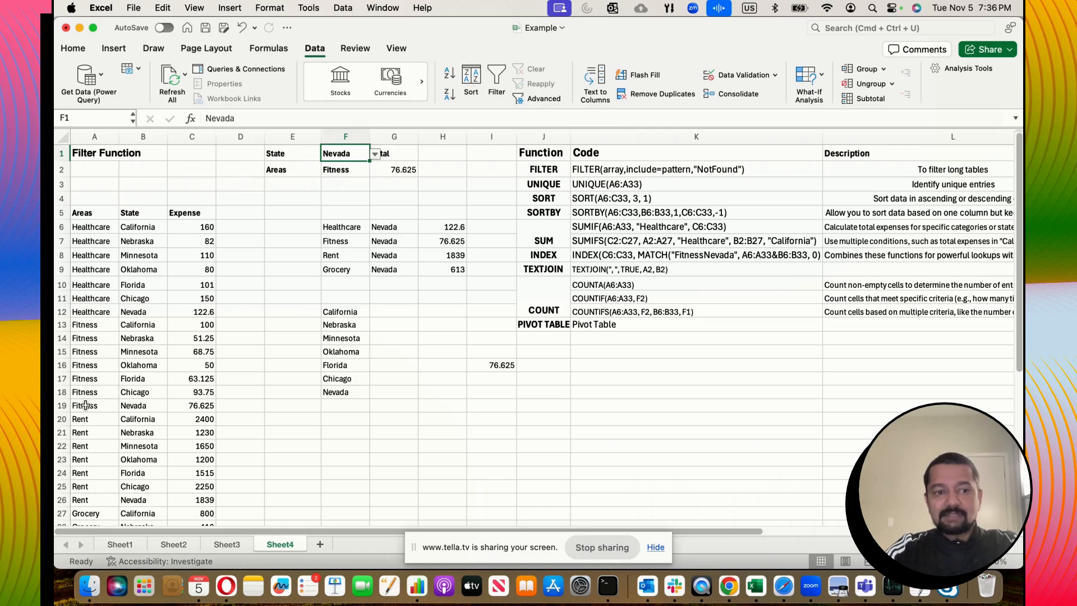
drag(86, 405, 198, 409)
Clear the SUMIFS formula from I16.
click(488, 371)
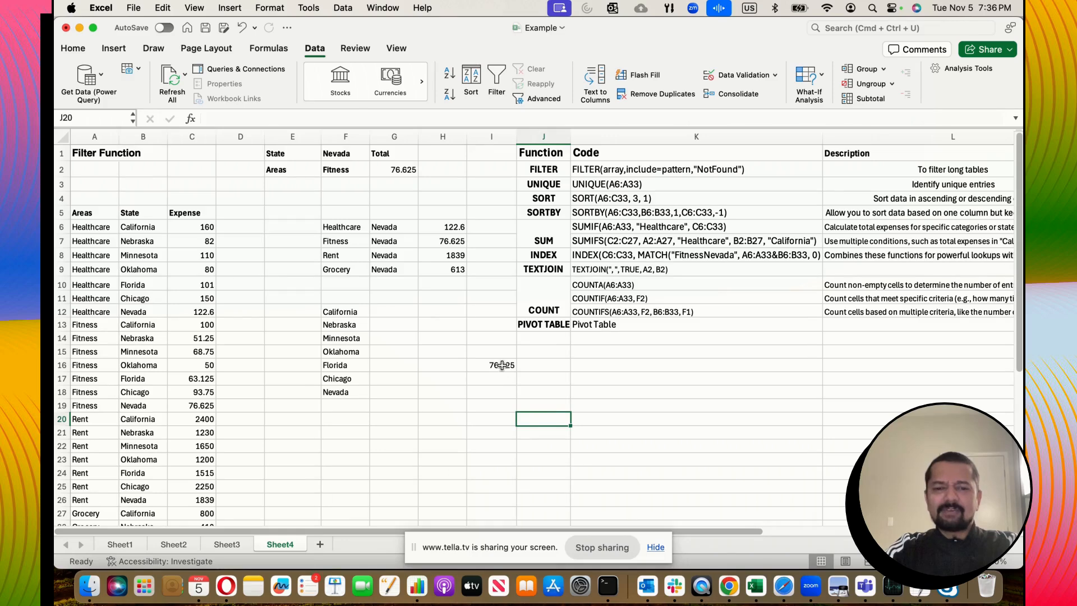
key(Delete)
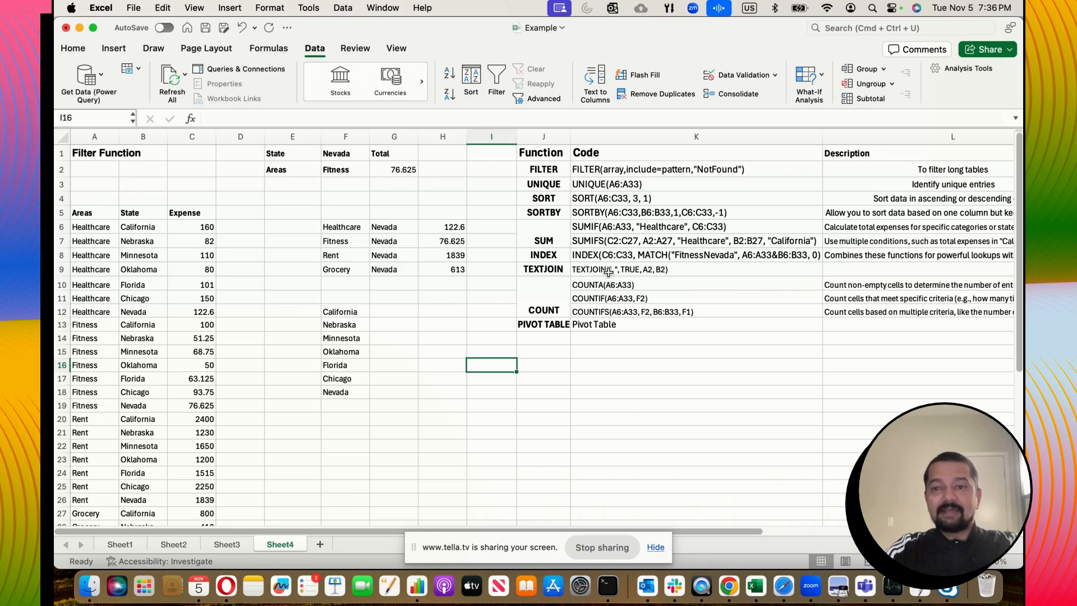
Start an INDEX formula in H16 with the expense range C6:C33 as its array.
click(538, 251)
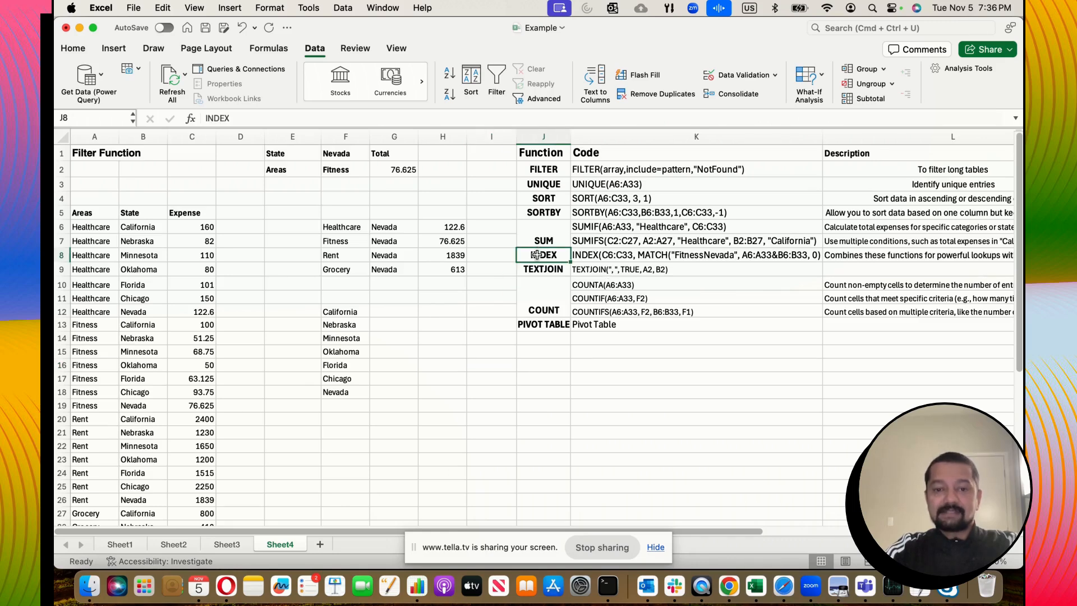
click(489, 365)
click(440, 366)
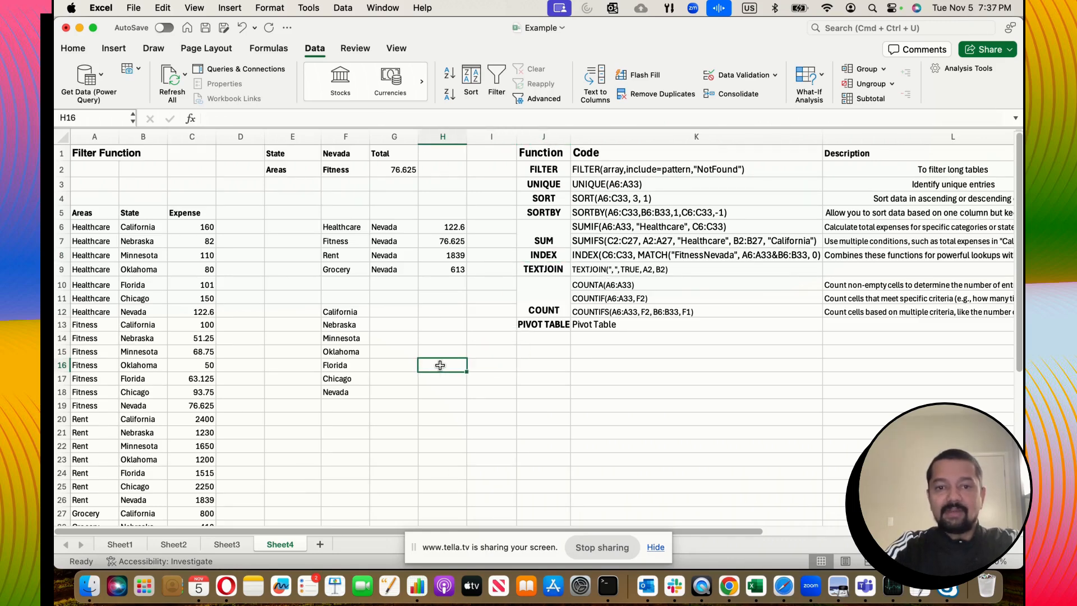
text(=IND)
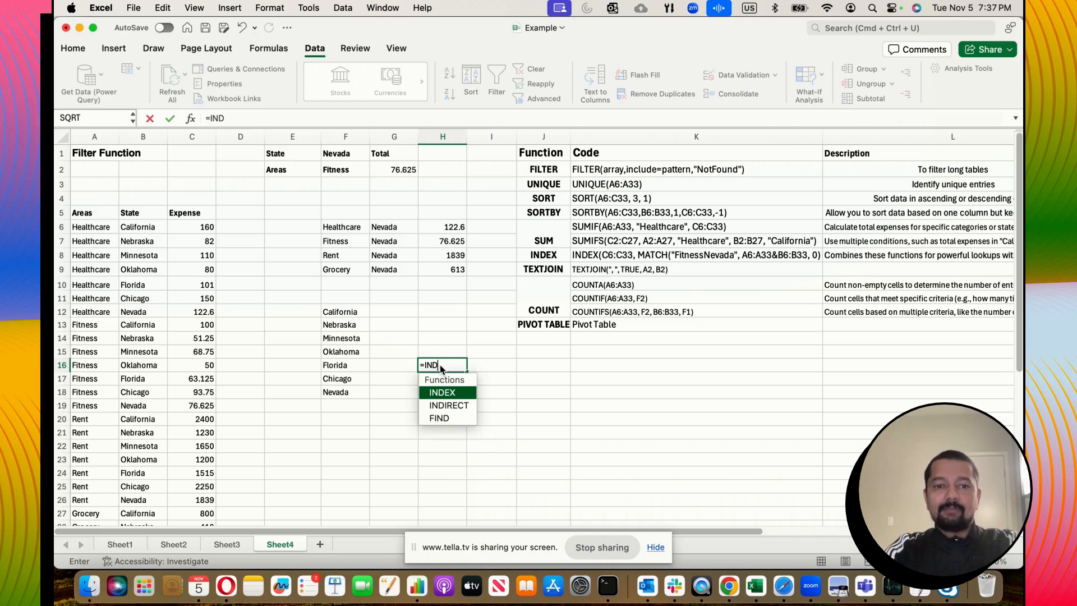
text(EX)
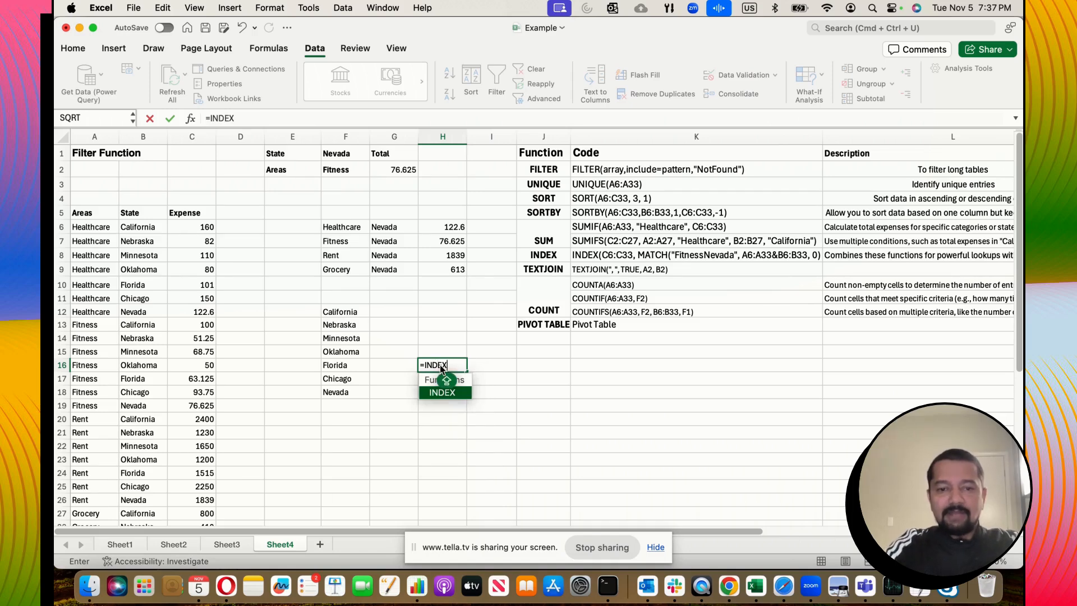
text(()
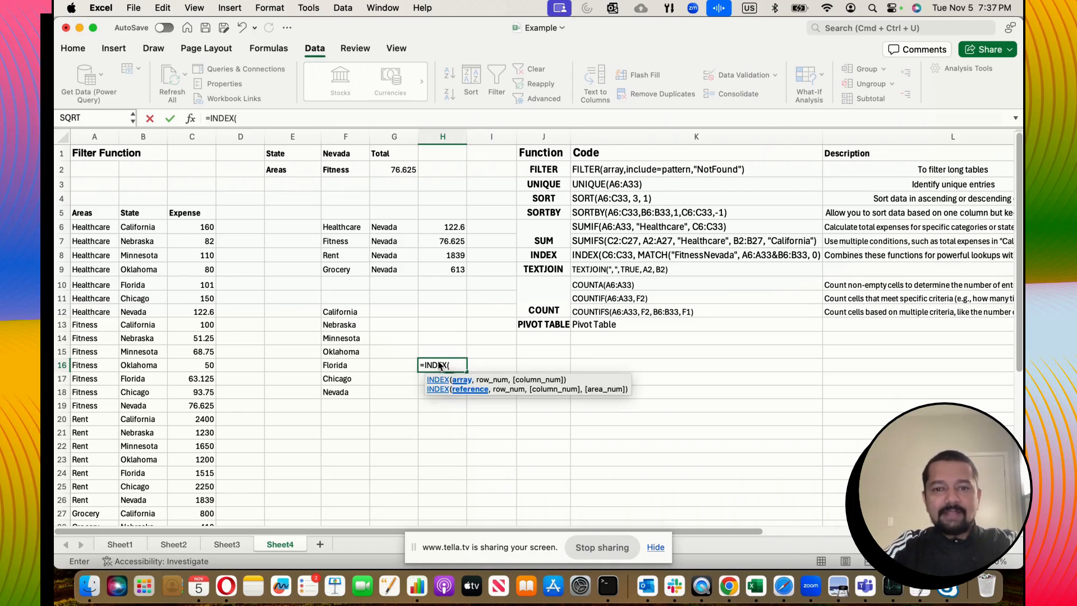
drag(203, 227, 210, 508)
text(,)
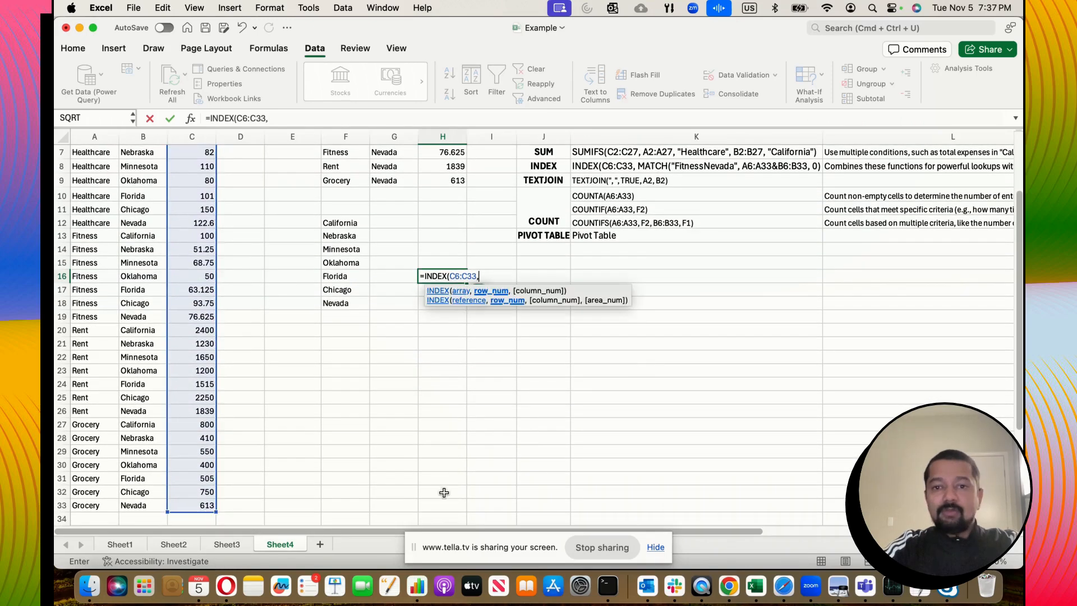
Nest a MATCH function as the INDEX row number, with "FitnessNevada" as the lookup value.
scroll(444, 493, up, 2)
key(Caps_Lock)
text(MAT)
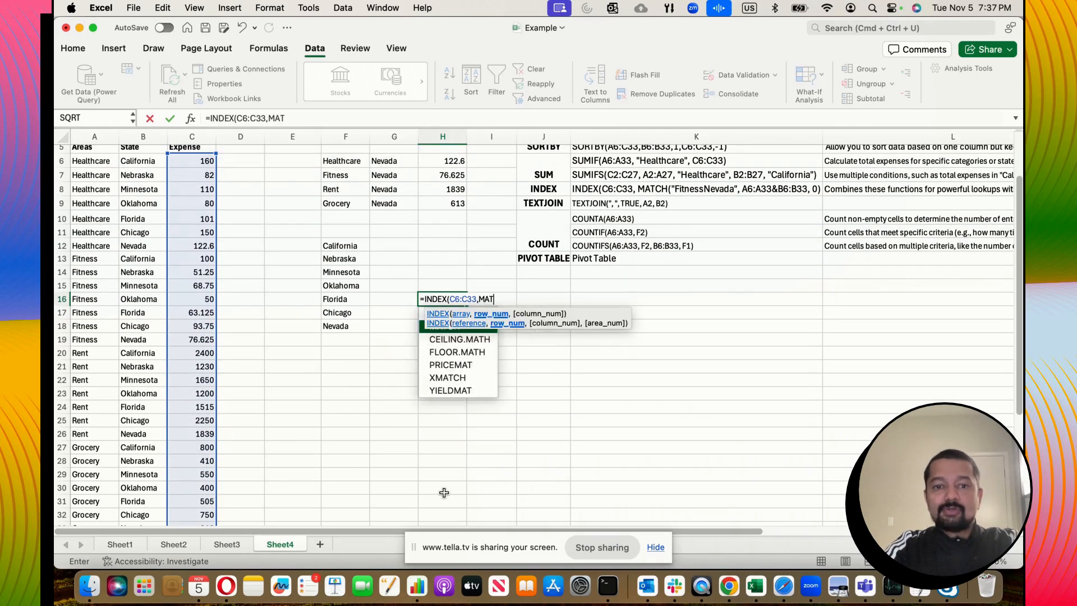
text(CH()
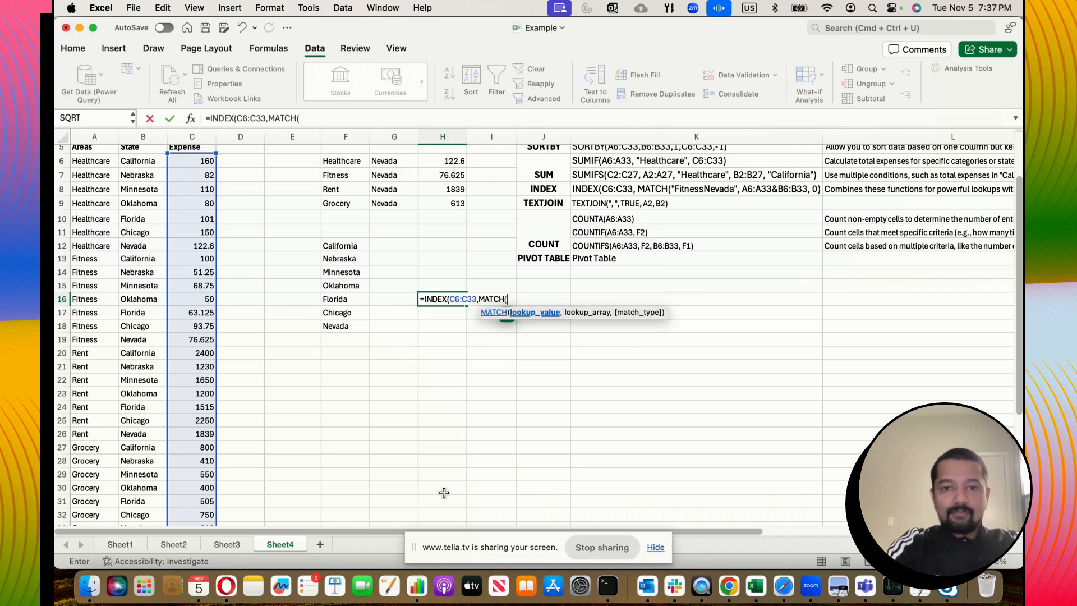
text(")
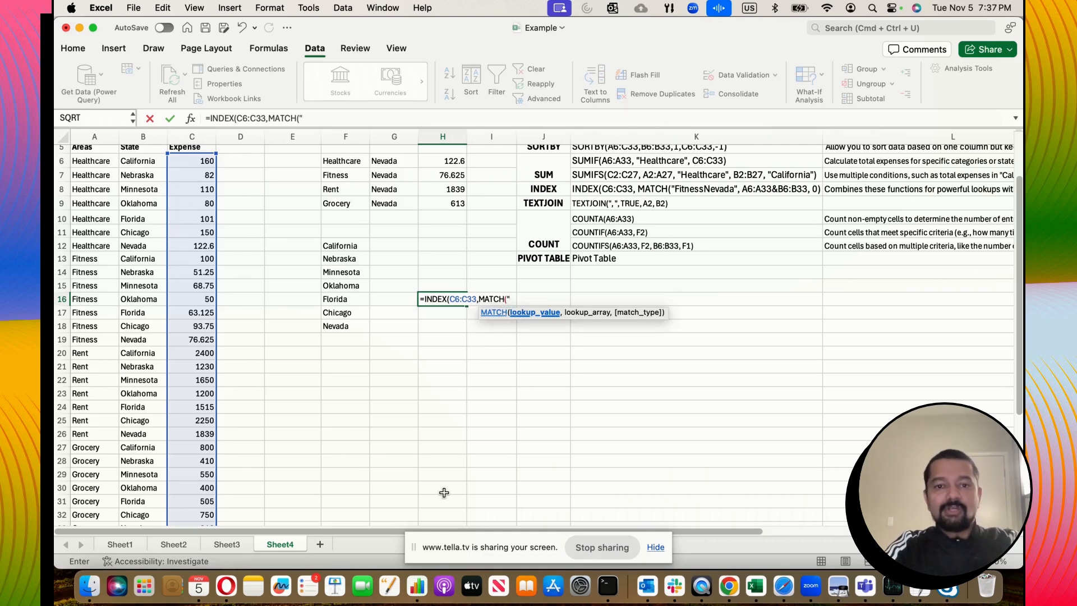
text(FitnessNevada)
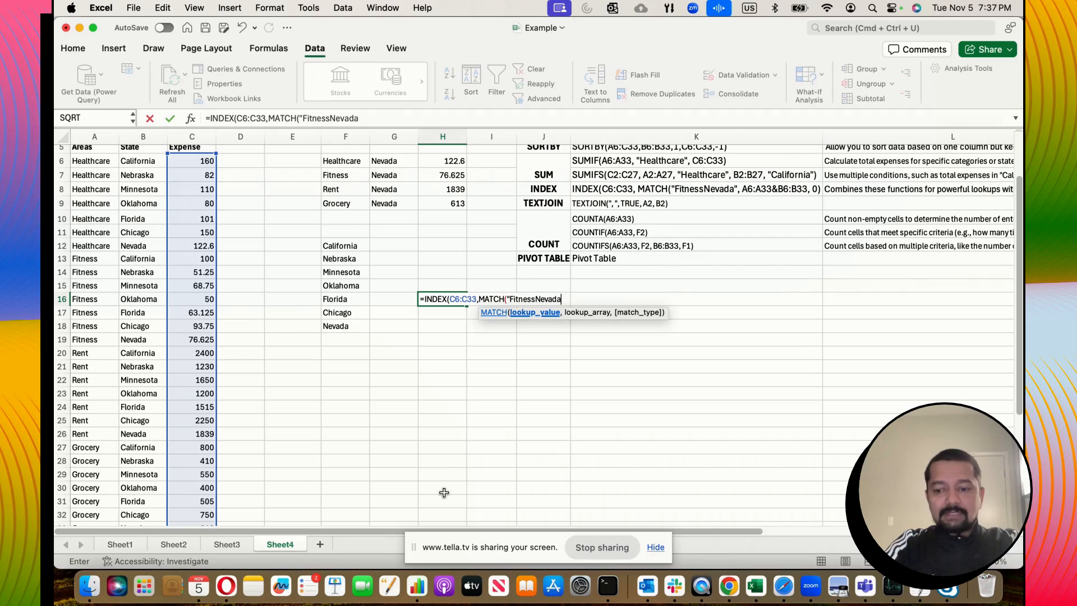
text(",)
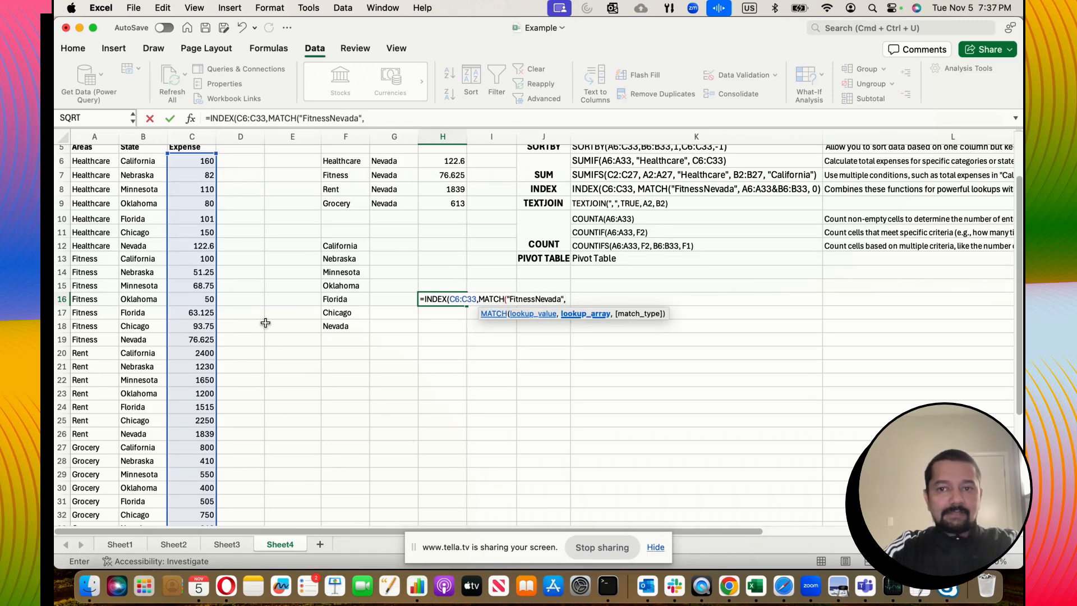
Set the MATCH lookup array to A6:A33&B6:B33 with match type 0, and enter the formula, accepting the closing parenthesis correction.
drag(104, 169, 95, 507)
text(&)
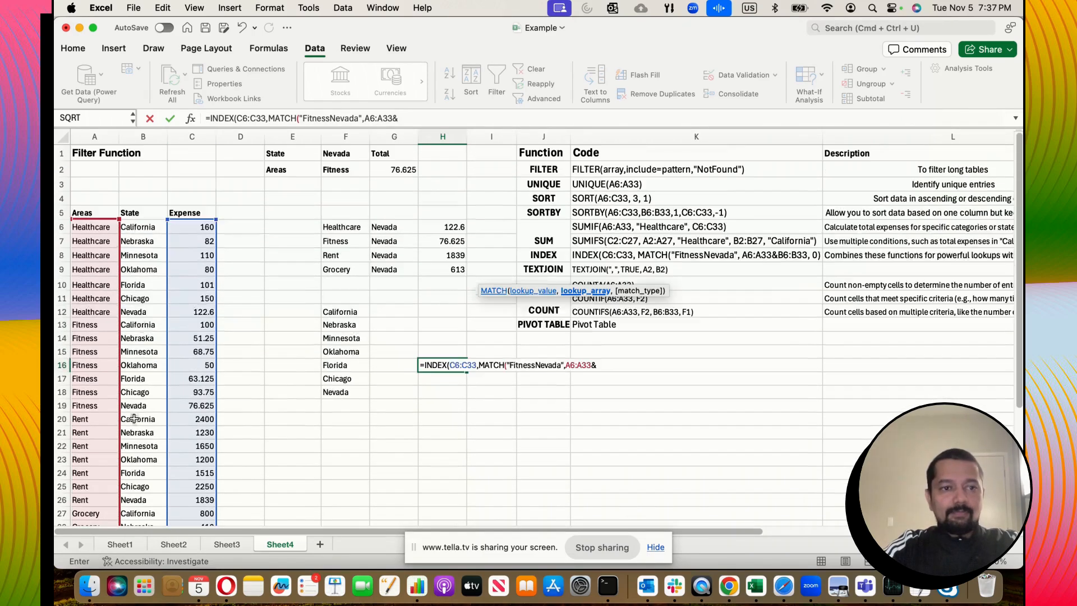
scroll(134, 421, up, 3)
click(138, 226)
drag(138, 227, 138, 505)
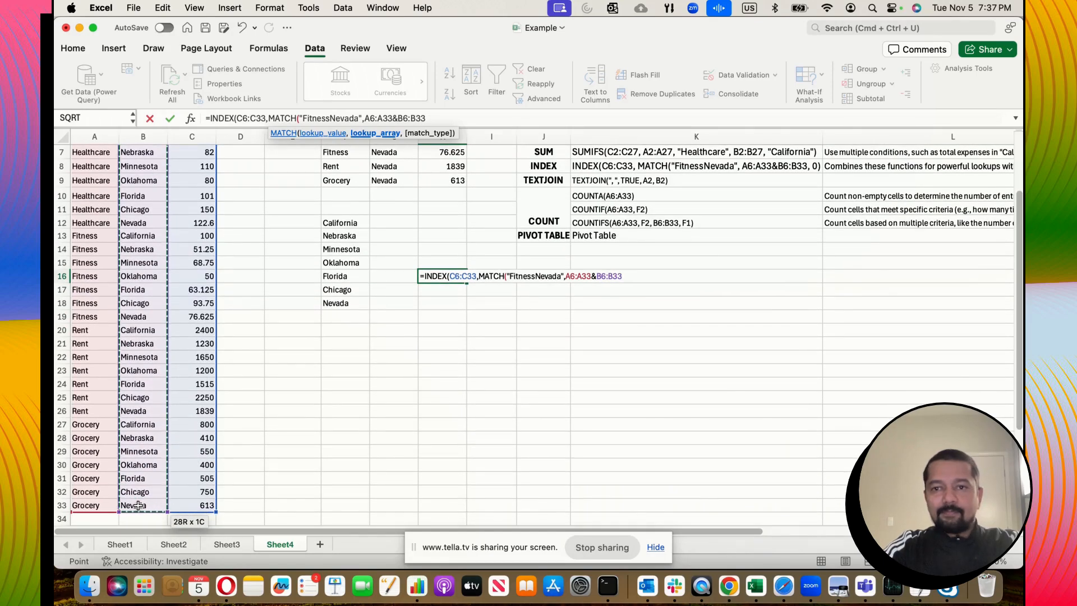
text(,)
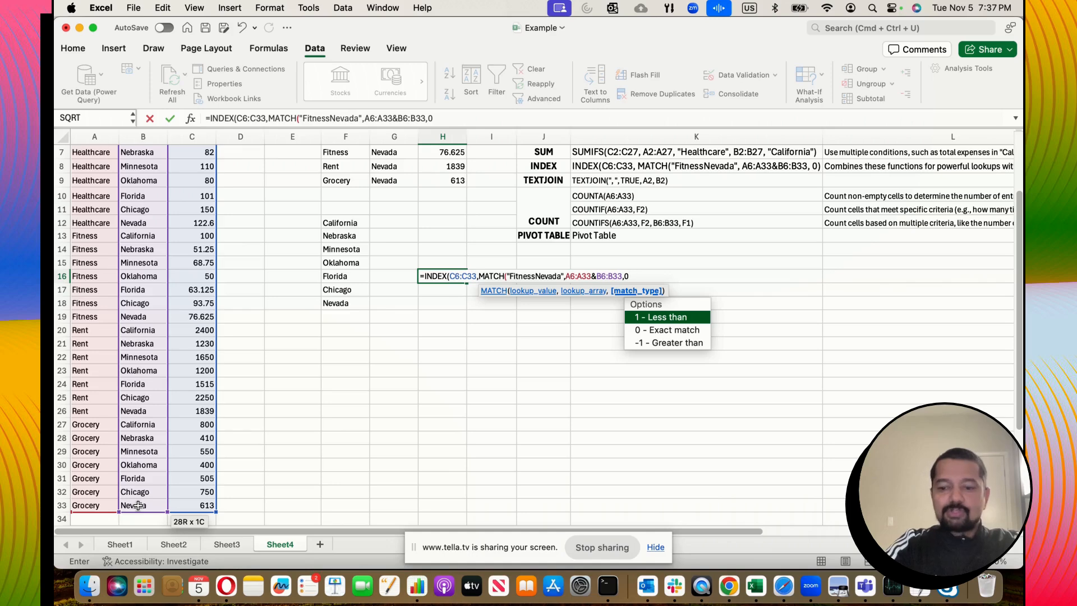
text(0))
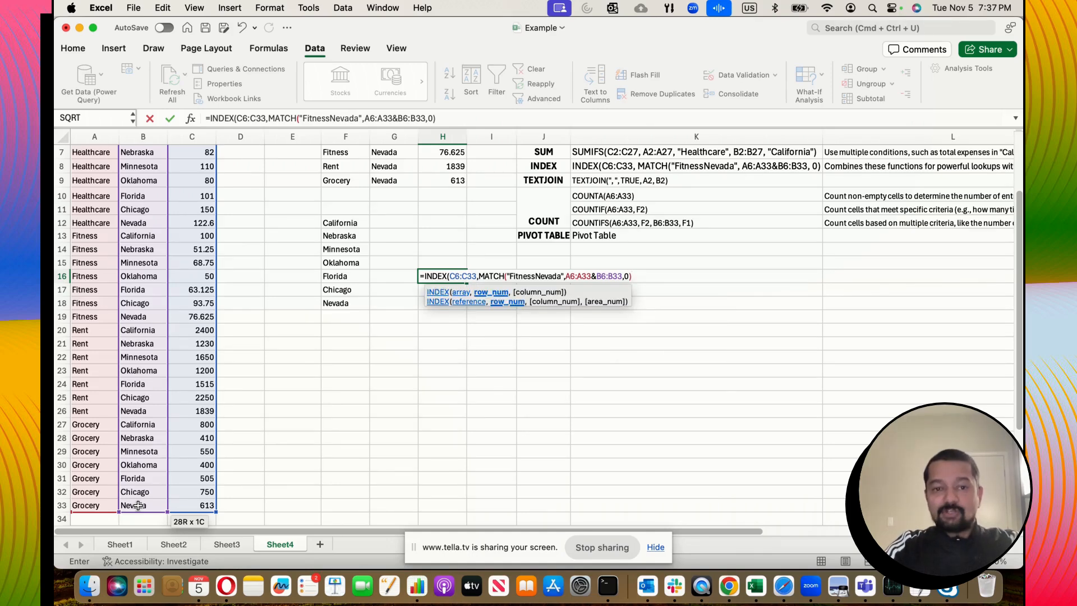
key(Return)
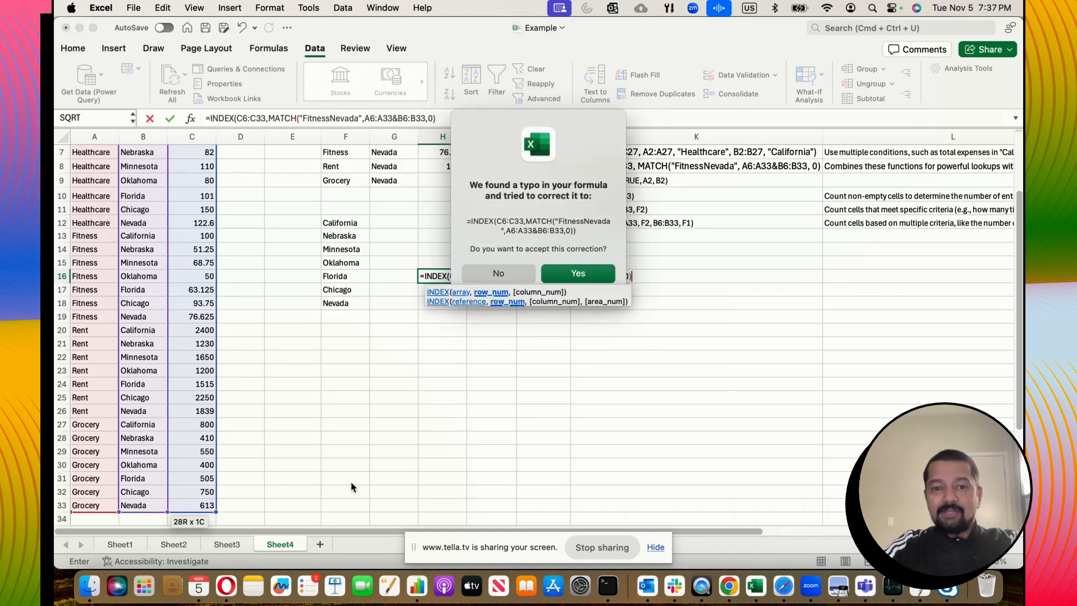
click(561, 279)
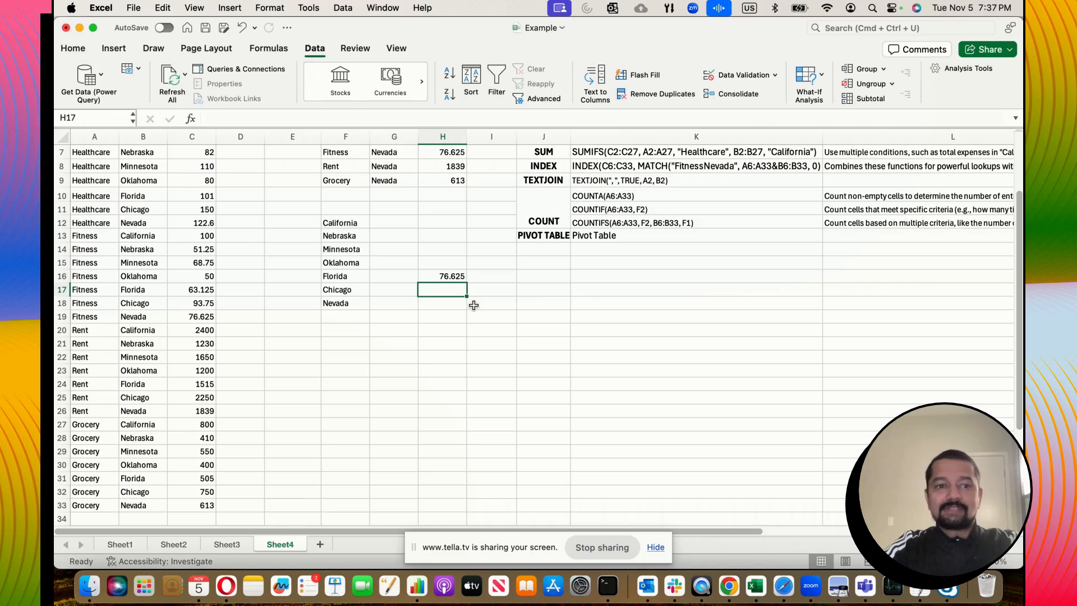
Compare the INDEX and MATCH formula in H16 with the SUMIFS and INDEX entries in the function list.
click(449, 274)
scroll(548, 264, up, 3)
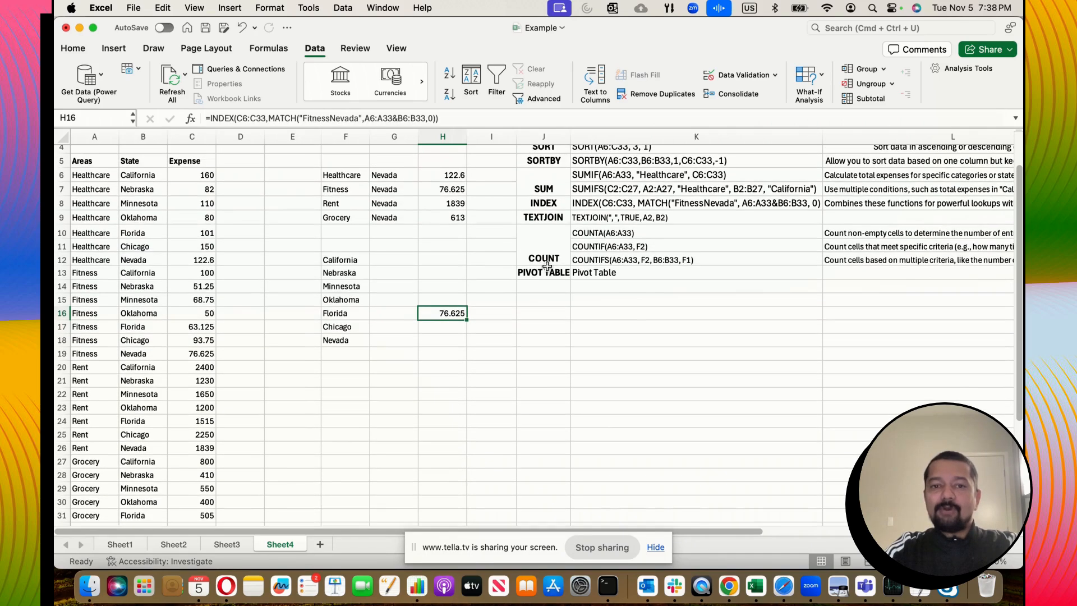
click(595, 189)
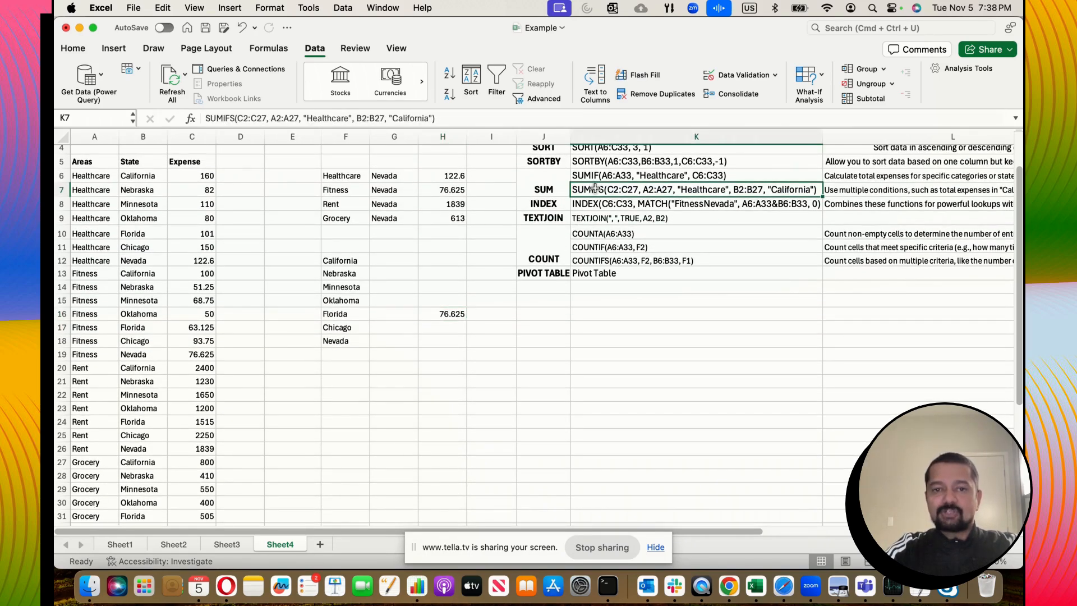
click(553, 203)
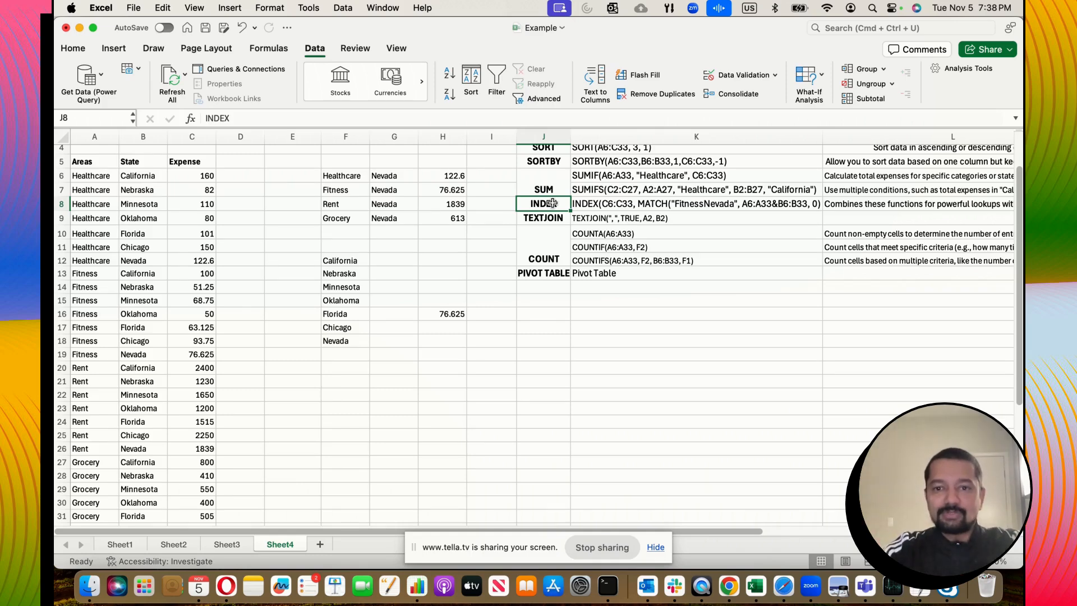
Clear the INDEX and MATCH formula from cell H16.
click(651, 327)
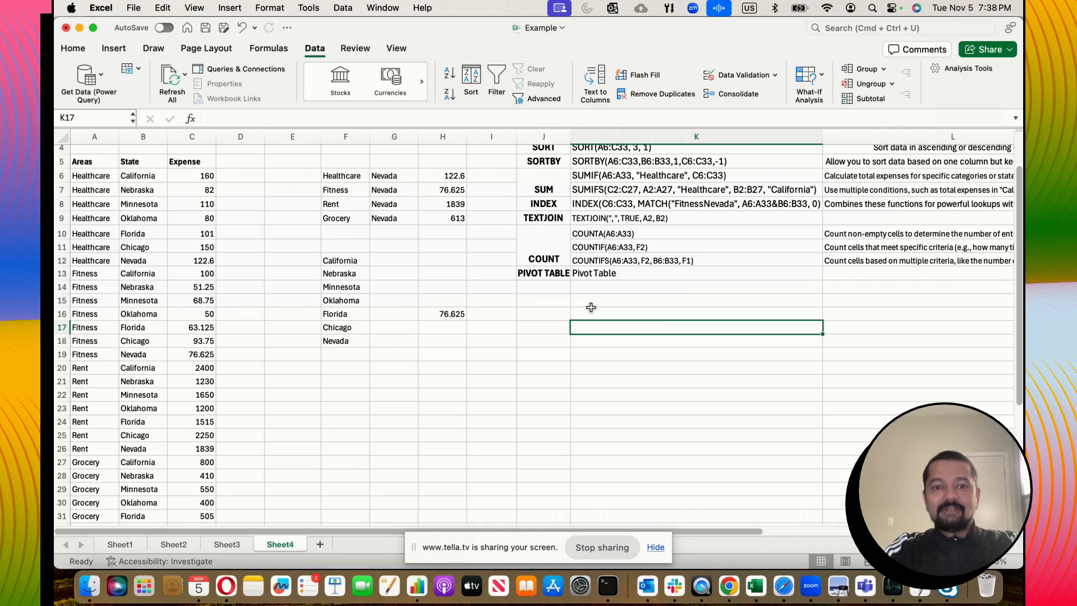
click(456, 315)
key(Delete)
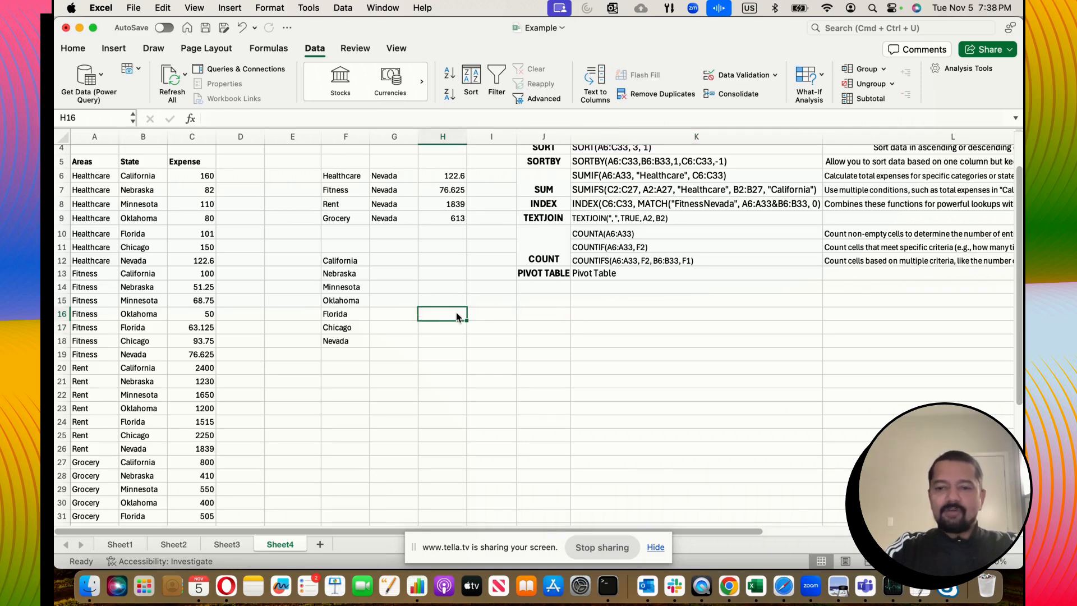
click(540, 370)
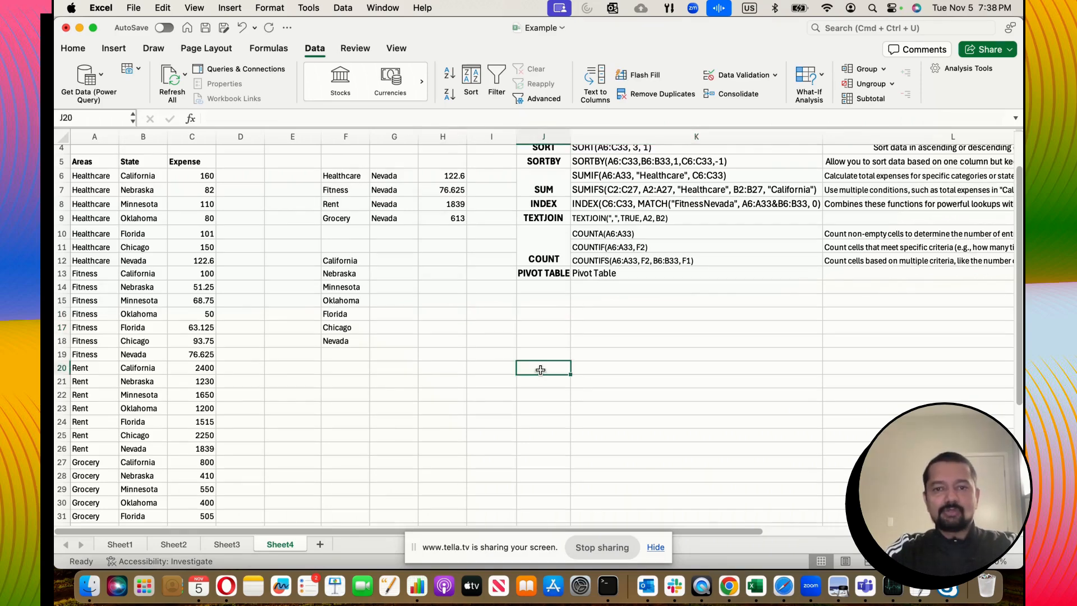
Examine the COUNT entry in the function list and the Areas range A6:A33 it refers to.
click(543, 258)
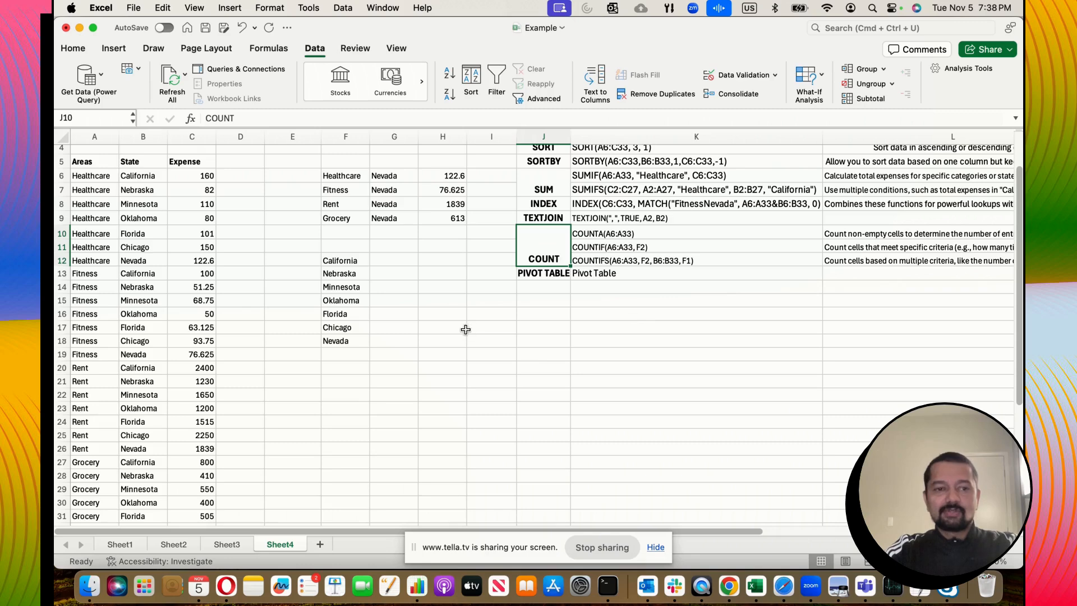
click(505, 369)
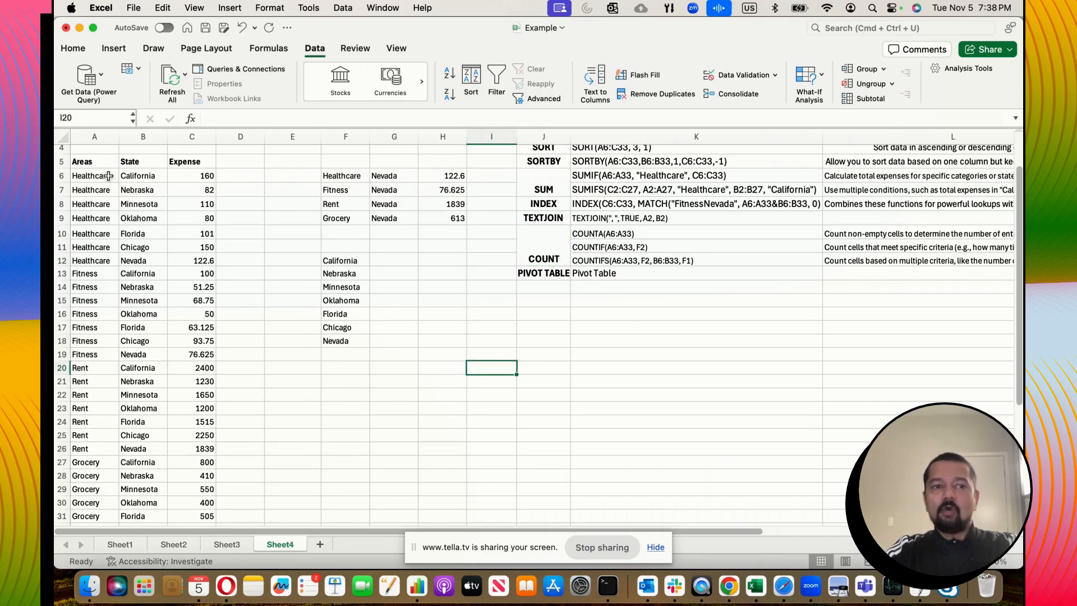
drag(108, 176, 99, 498)
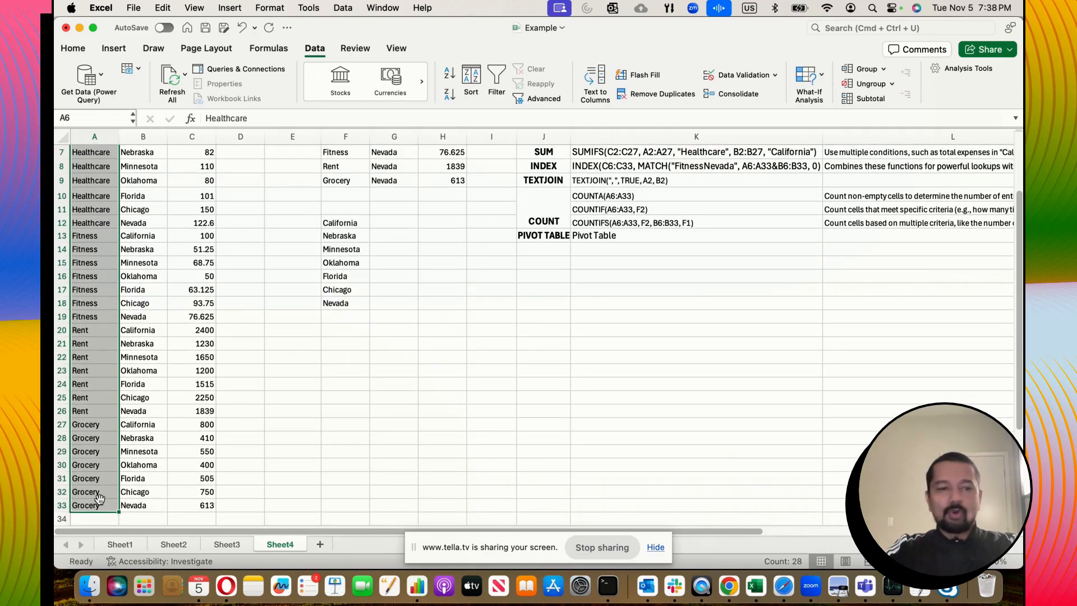
scroll(561, 437, up, 3)
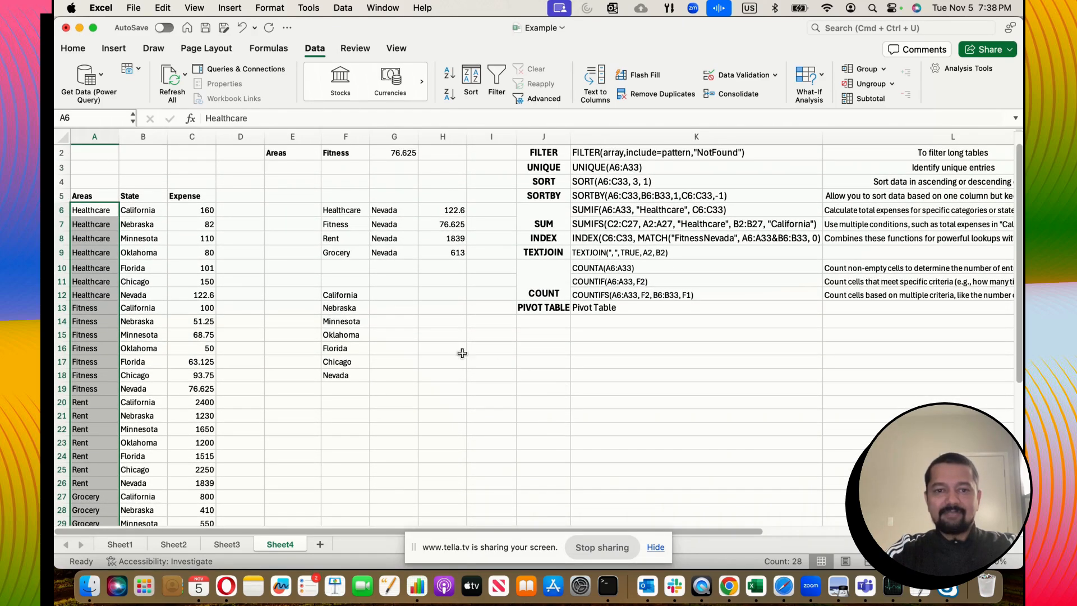
Try to count the Areas entries in A6:A33 with a COUNT formula in H16.
click(438, 348)
text(=counts)
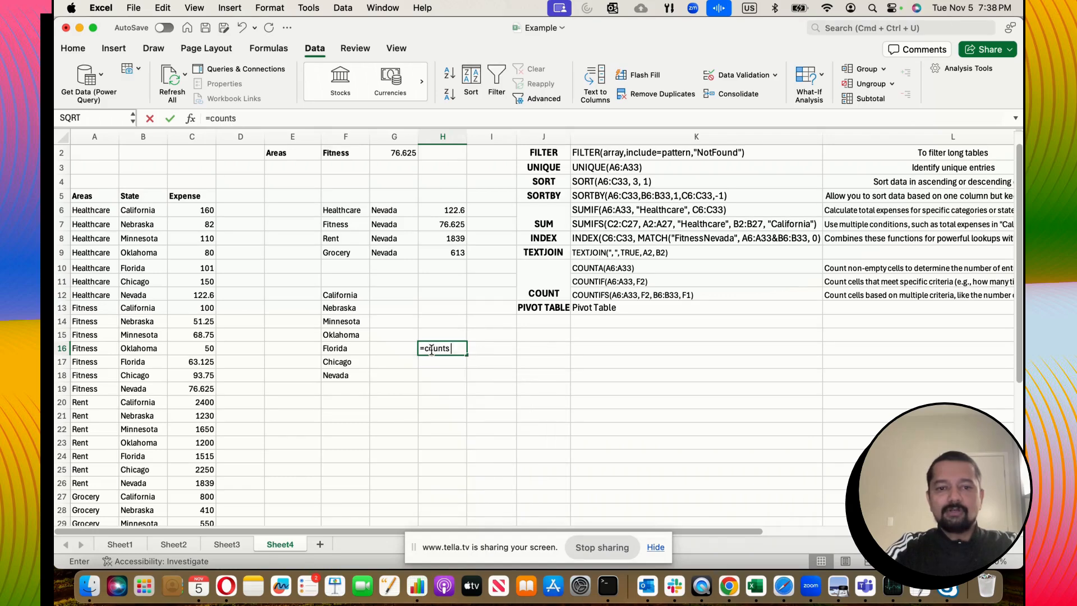
key(BackSpace)
key(Tab)
drag(93, 209, 85, 507)
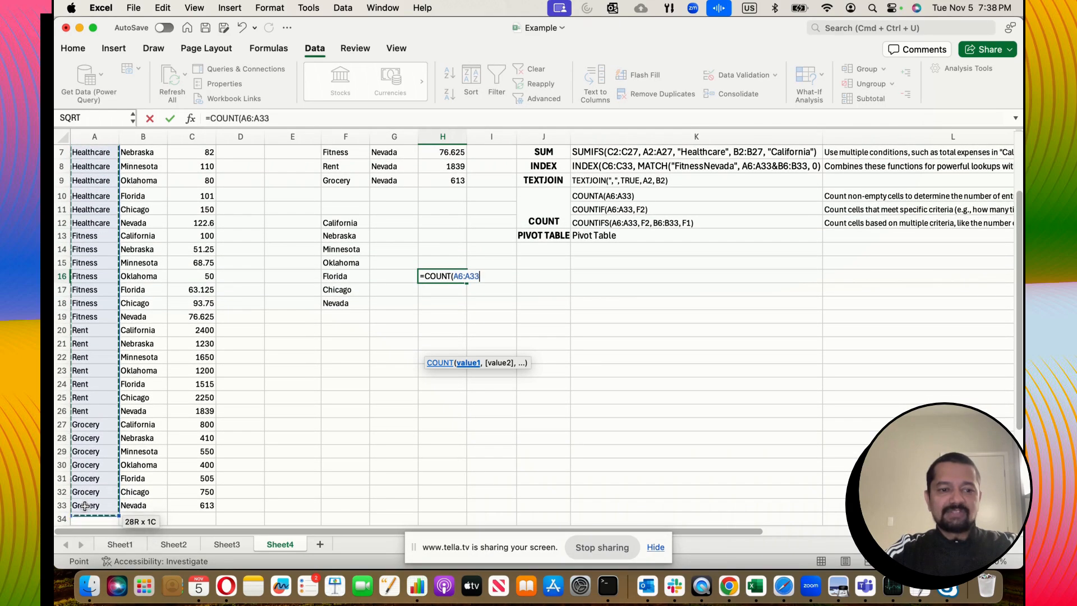
key(Return)
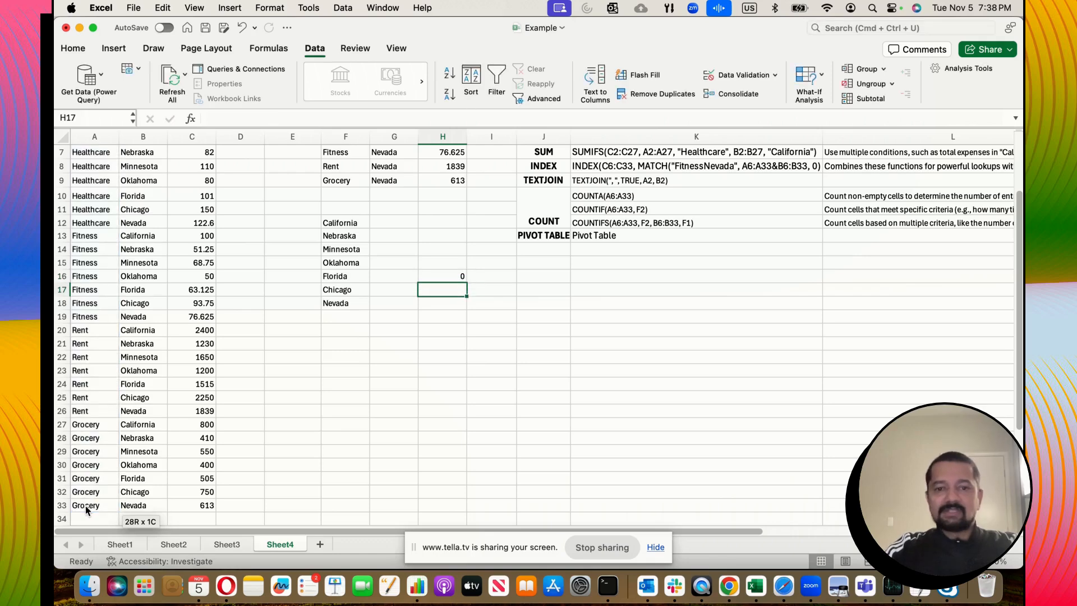
Replace the formula in H16 with COUNTA over the Areas range A6:A33.
scroll(442, 297, up, 1)
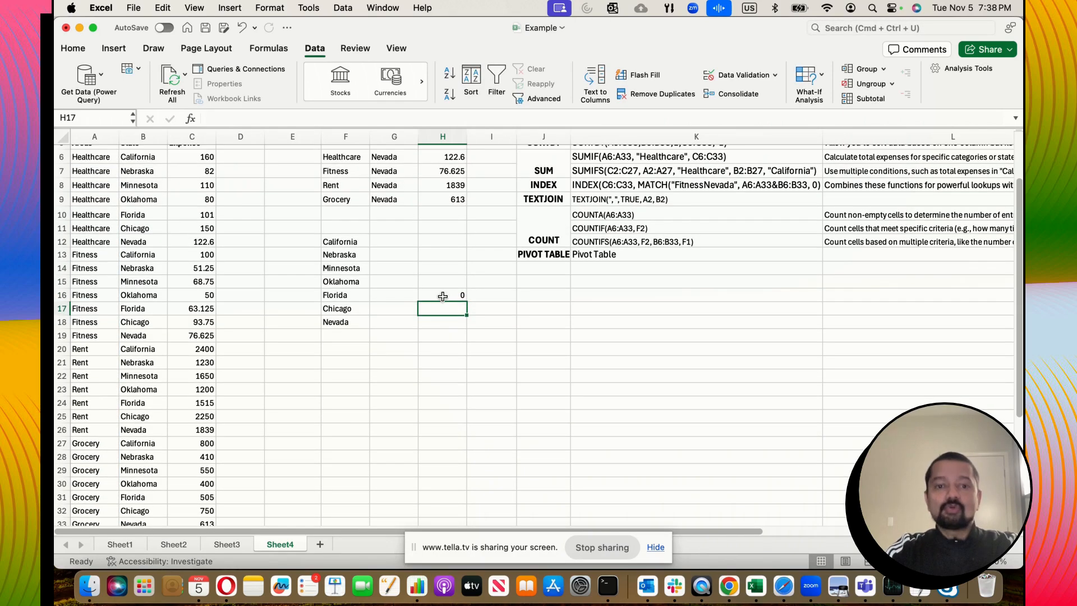
click(442, 296)
triple_click(445, 296)
text(=s)
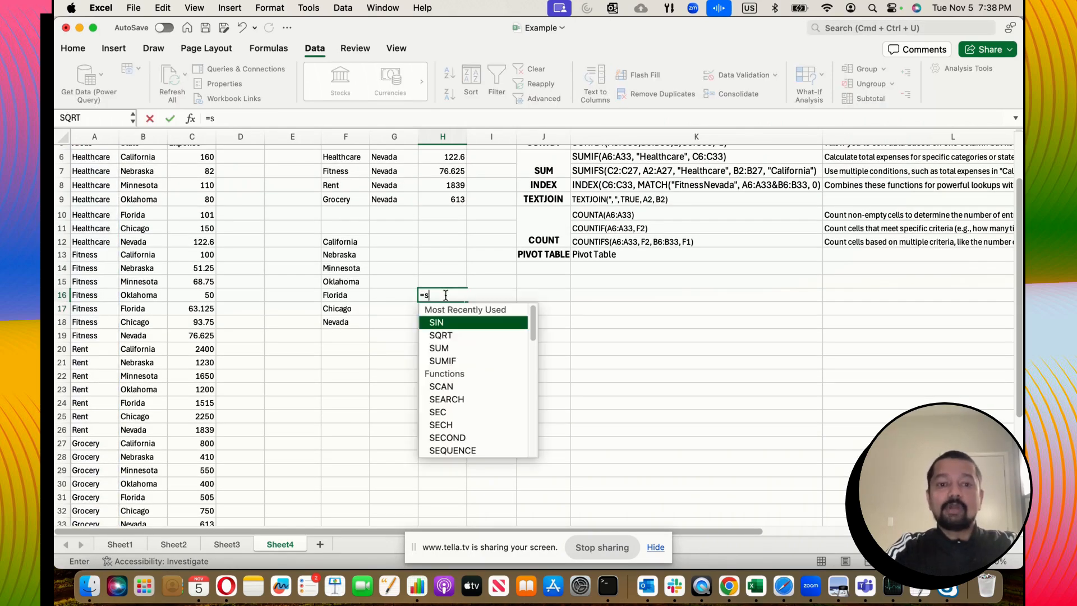
key(BackSpace)
text(cou)
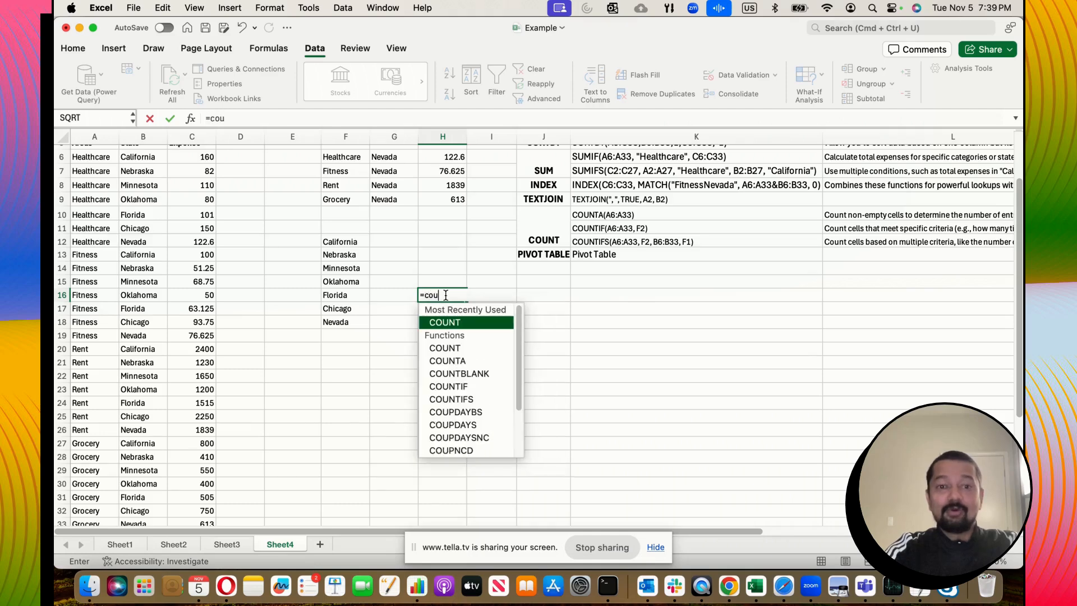
text(nta)
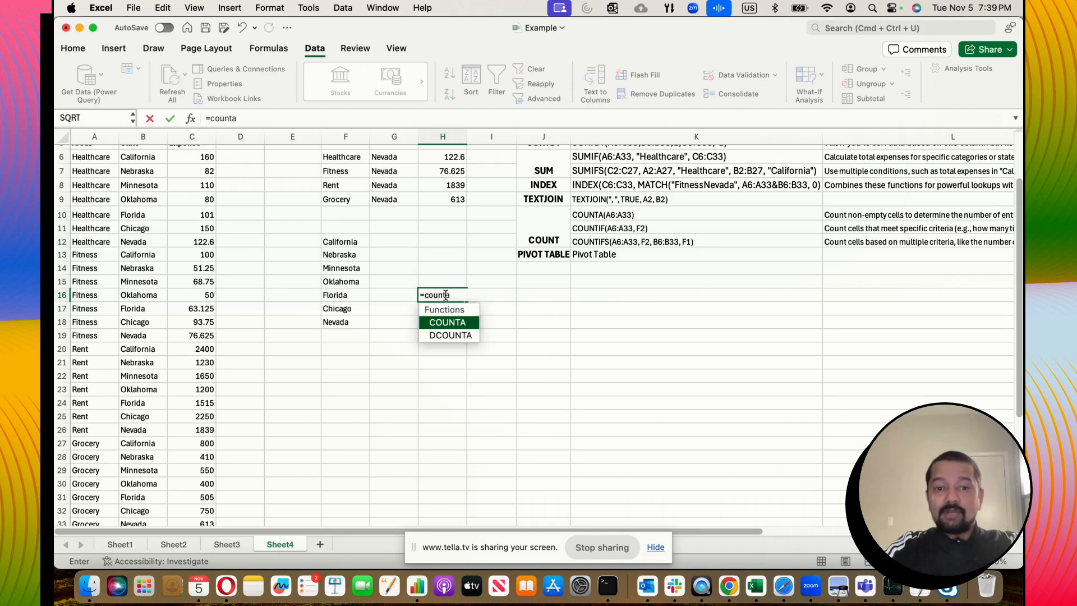
double_click(455, 320)
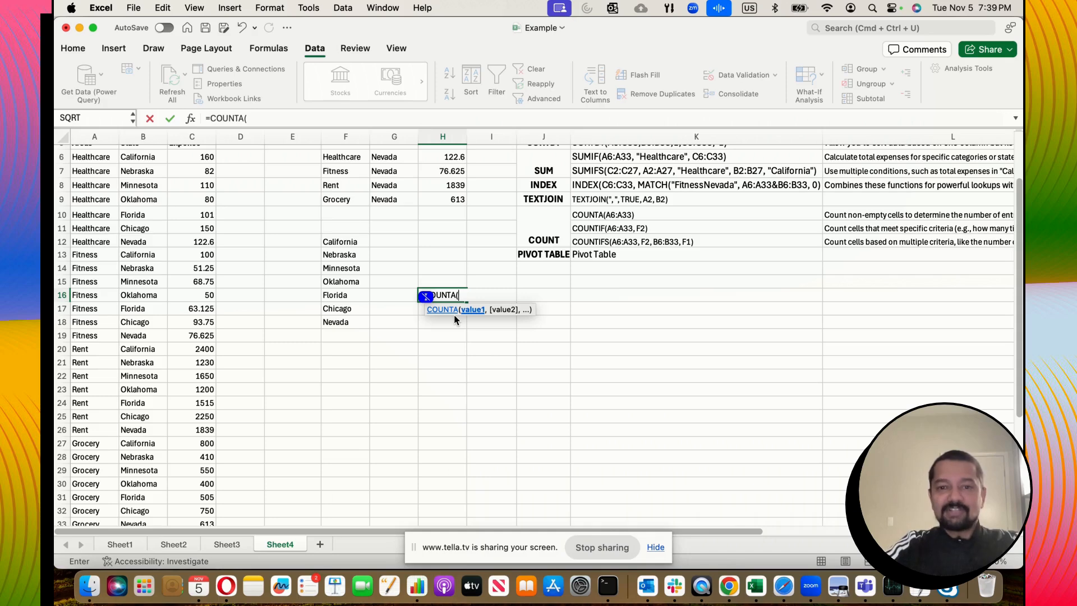
scroll(202, 241, up, 2)
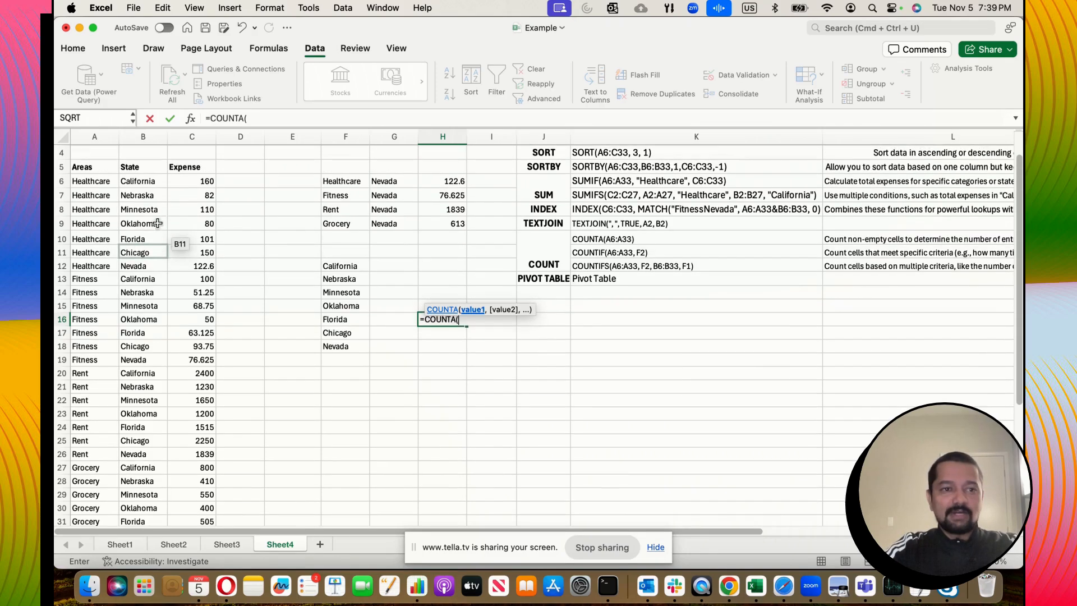
drag(102, 184, 92, 508)
key(Return)
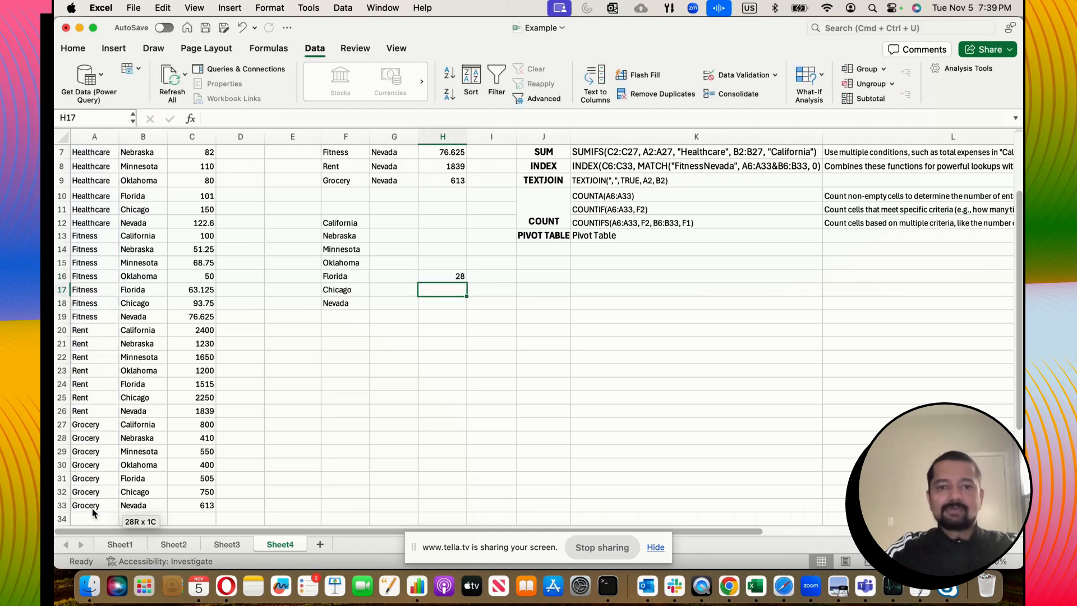
Review the COUNTA, COUNTIF and COUNTIFS entries in the function list and their descriptions against the expense table.
scroll(422, 403, up, 2)
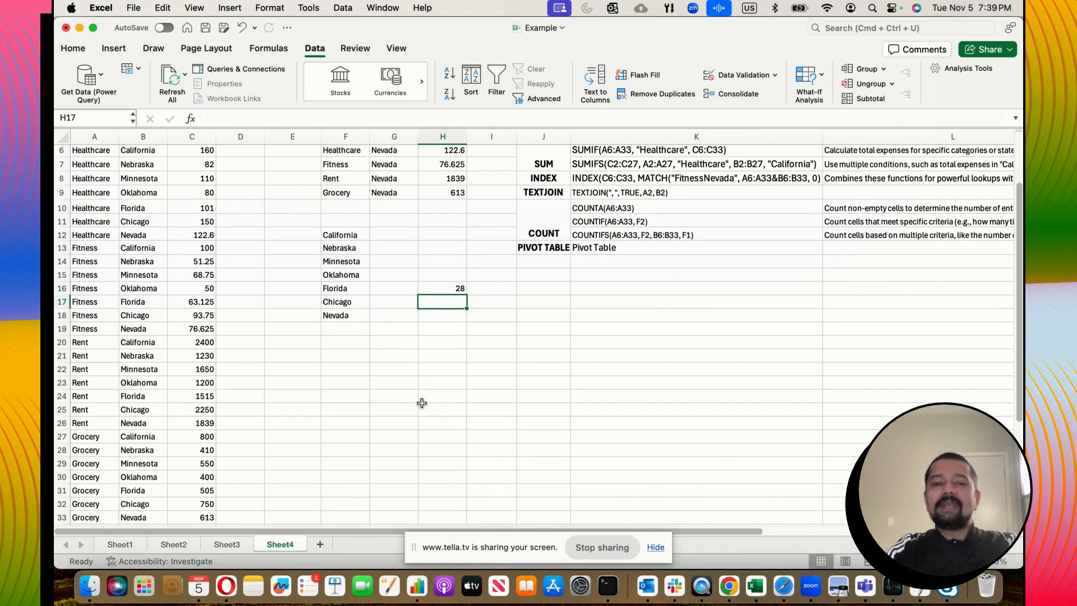
scroll(422, 403, up, 1)
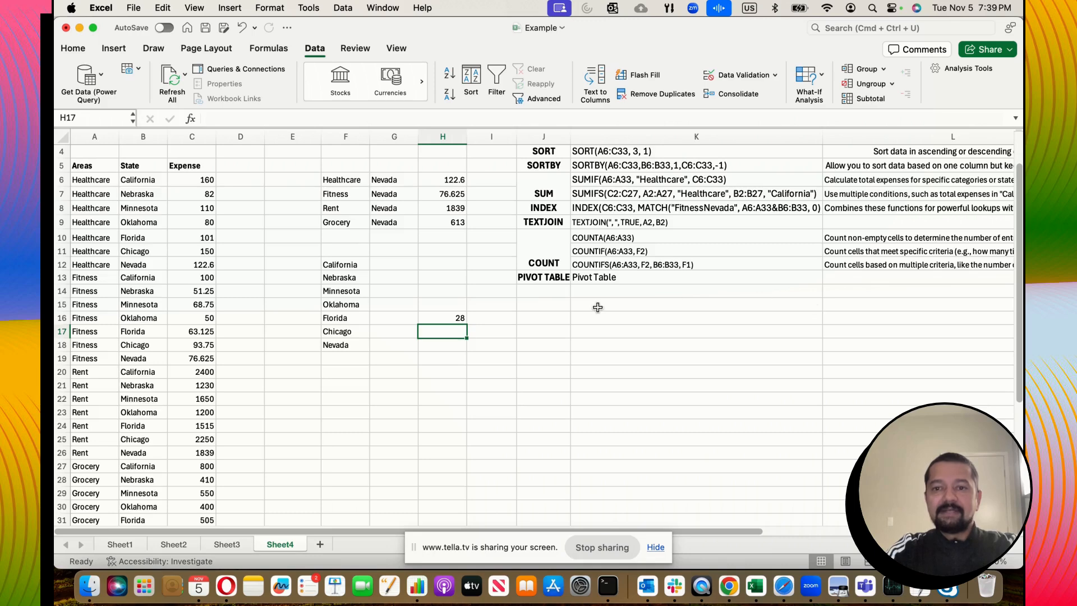
scroll(746, 284, right, 3)
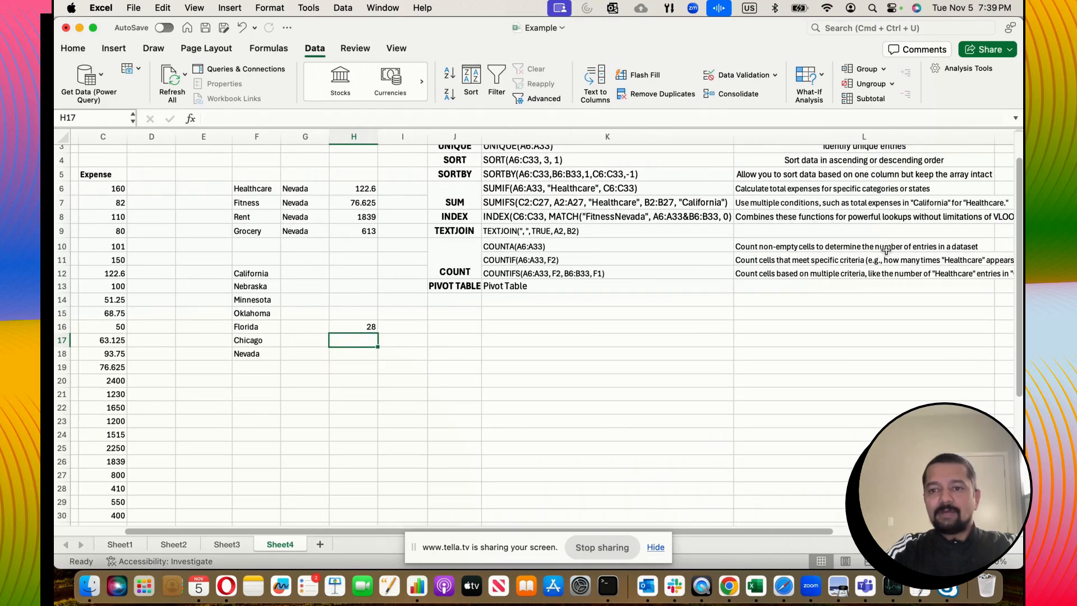
scroll(596, 303, left, 3)
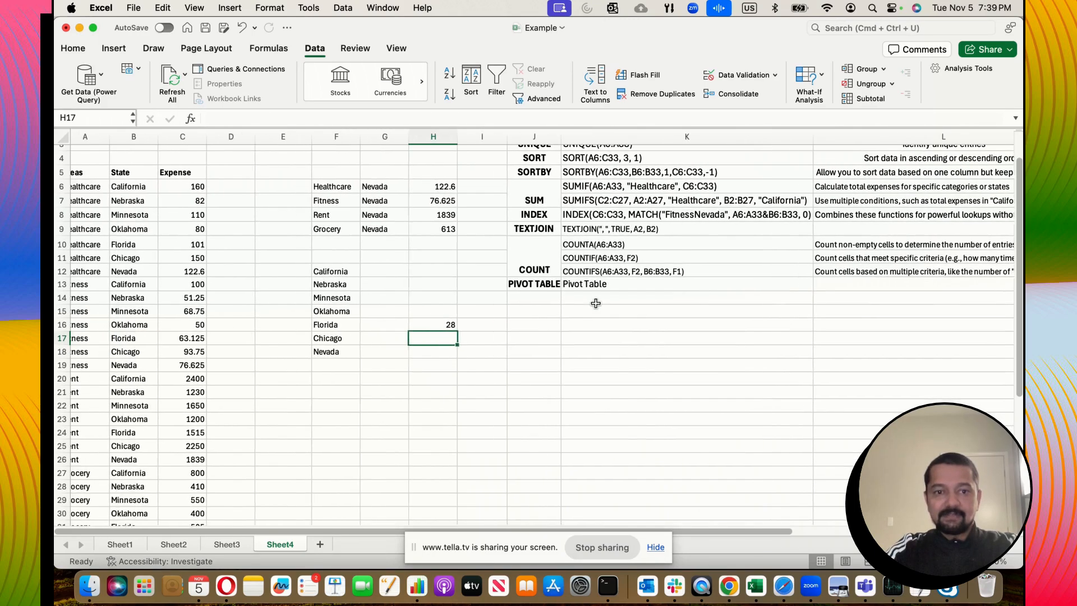
scroll(545, 302, right, 1)
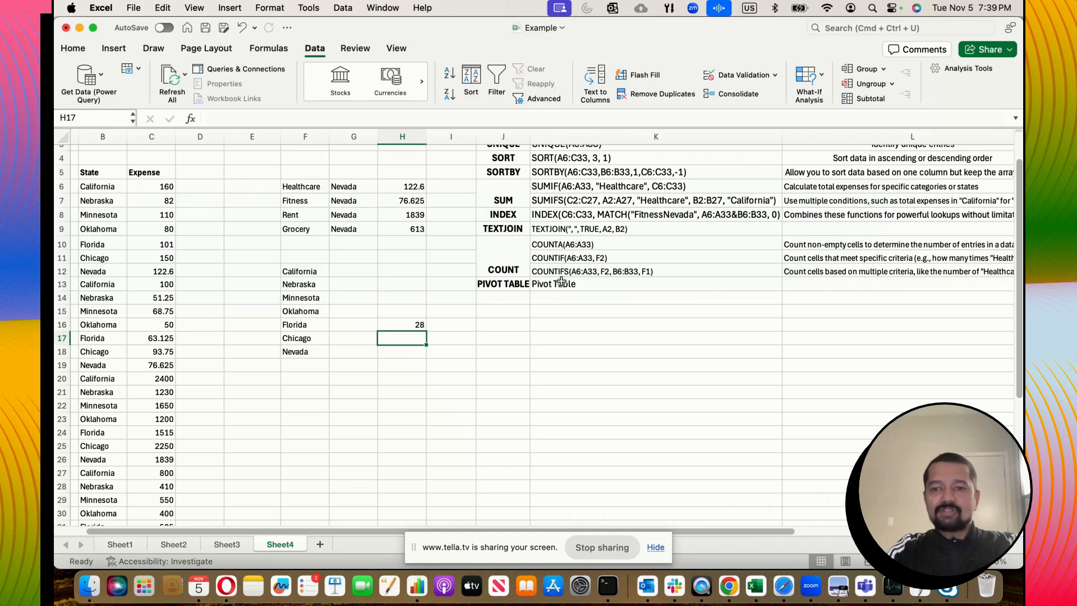
scroll(579, 314, right, 1)
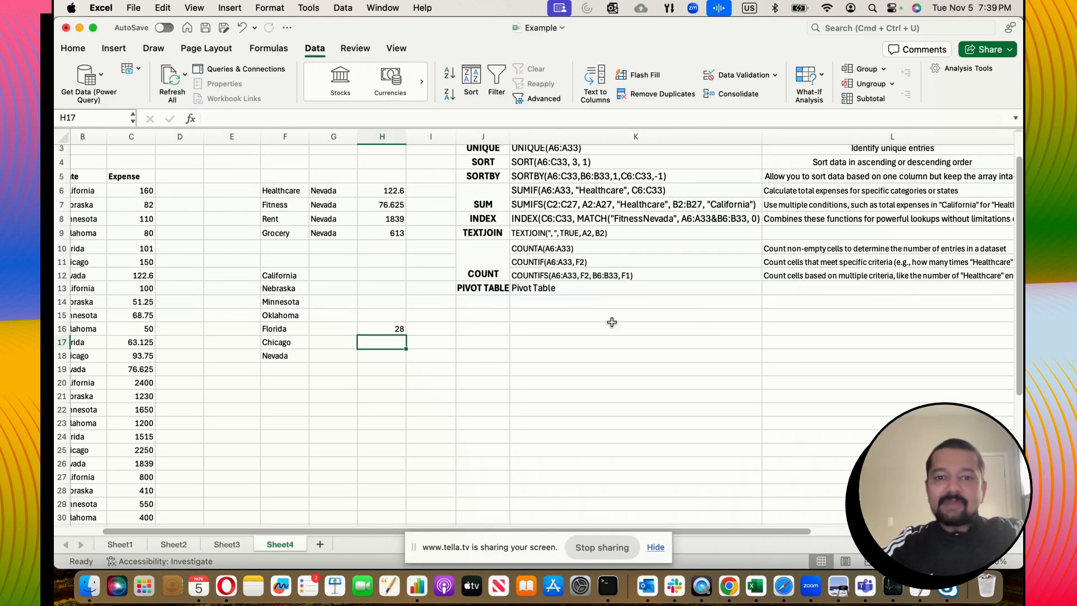
scroll(611, 323, left, 2)
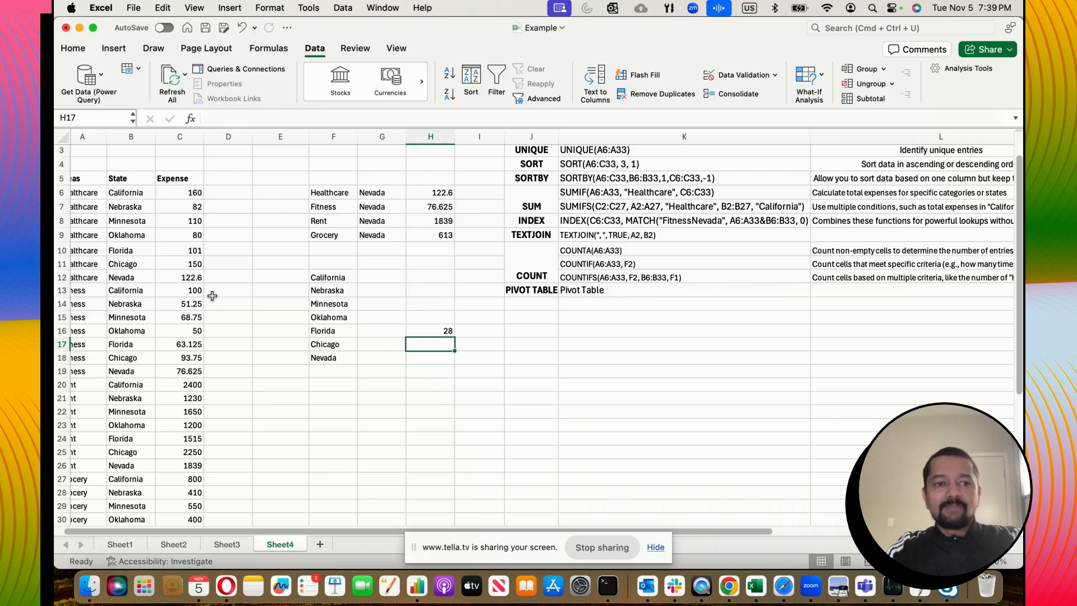
scroll(107, 257, left, 1)
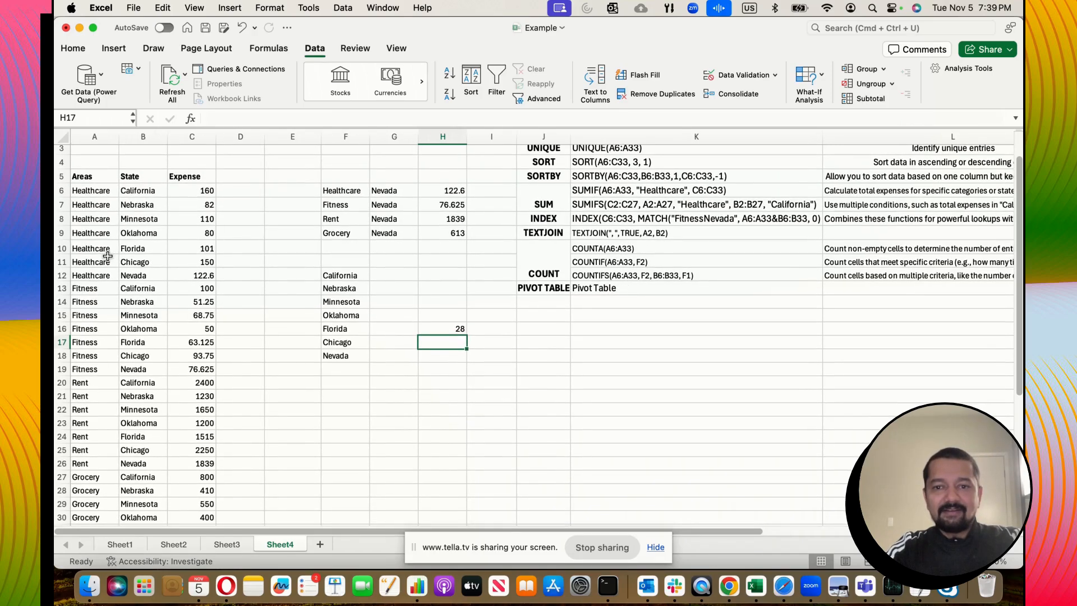
scroll(101, 266, up, 2)
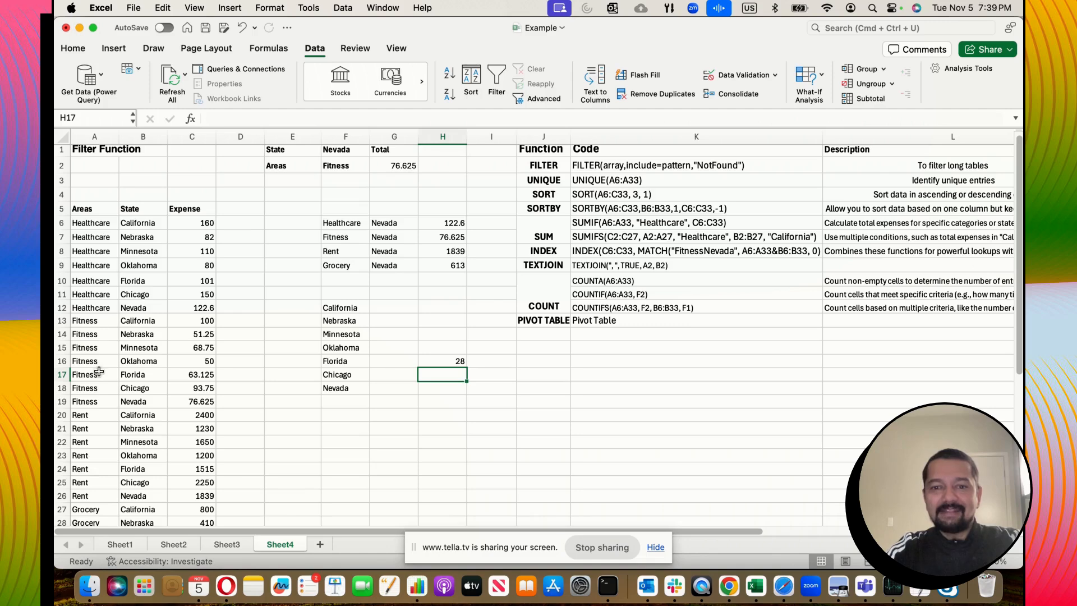
Replace the COUNTA formula in H16 with a COUNTIF over A6:A33, using cell F2 as the criteria, and check it against the function list.
click(455, 363)
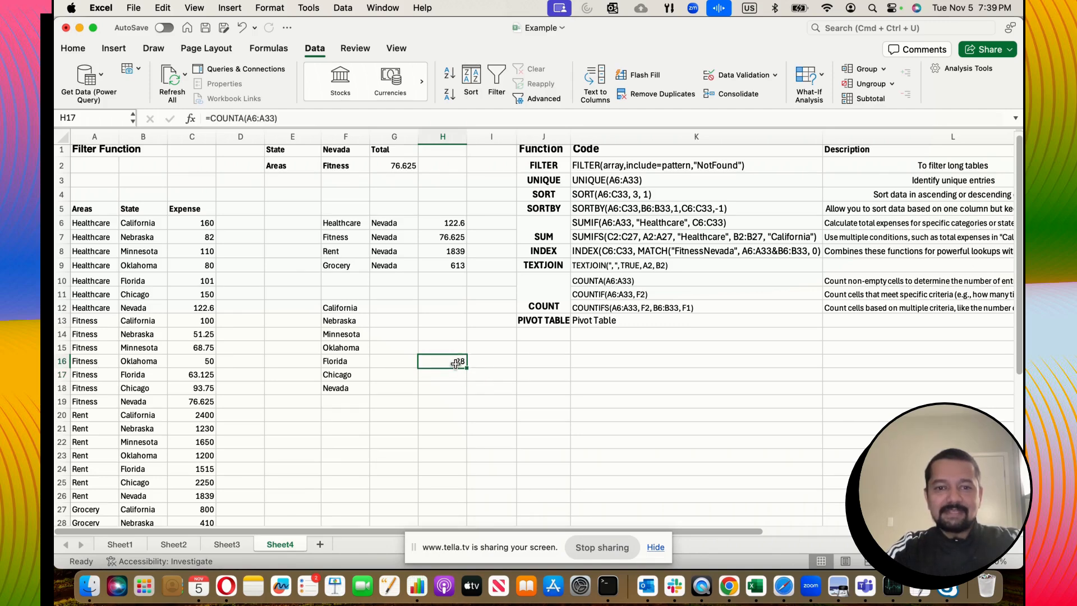
key(Delete)
text(=)
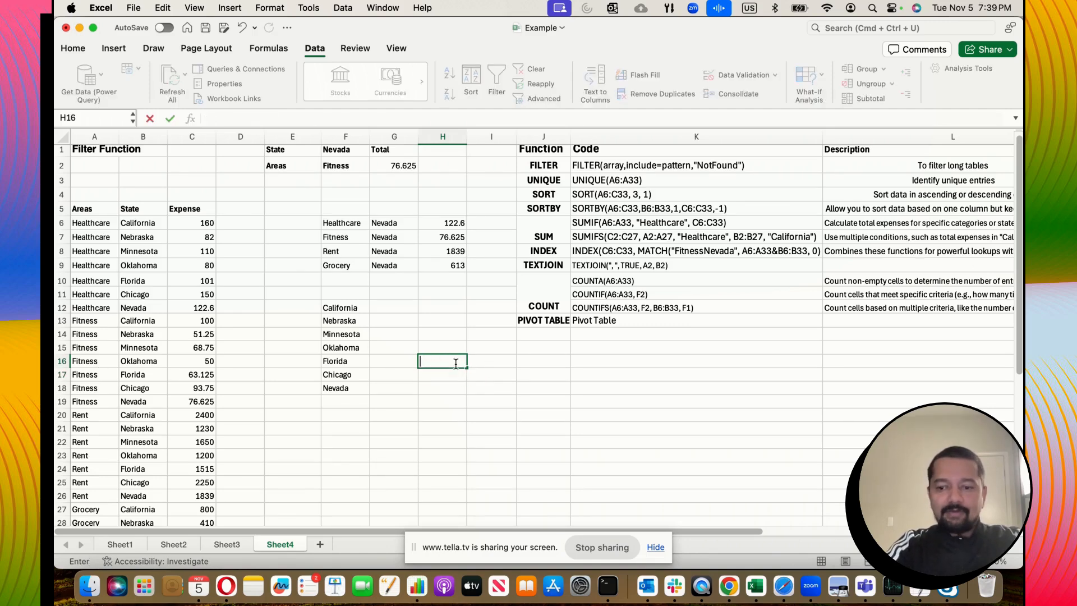
text(CountIF)
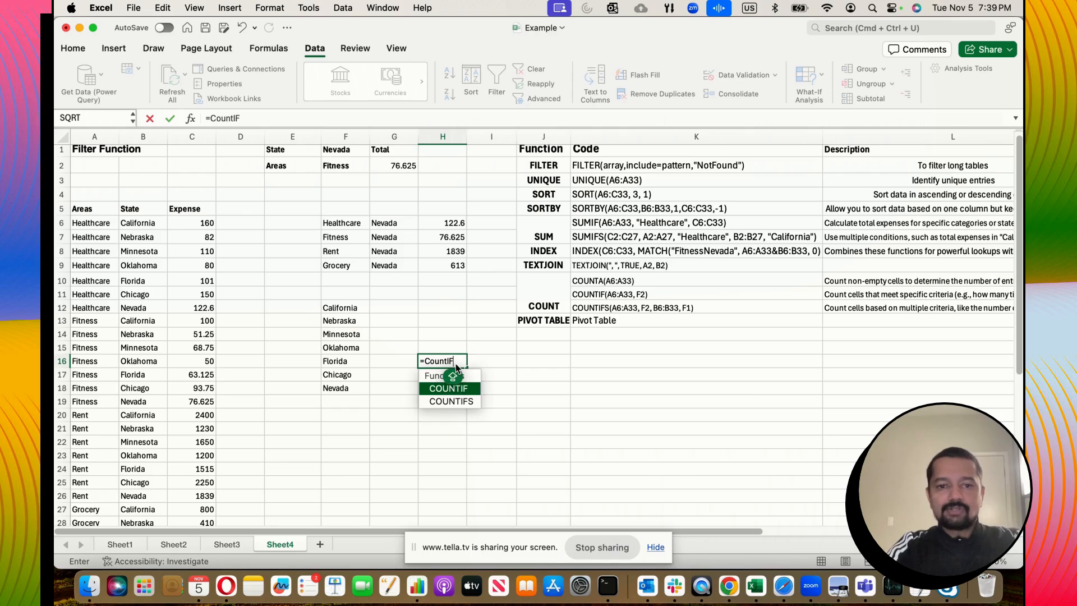
text(()
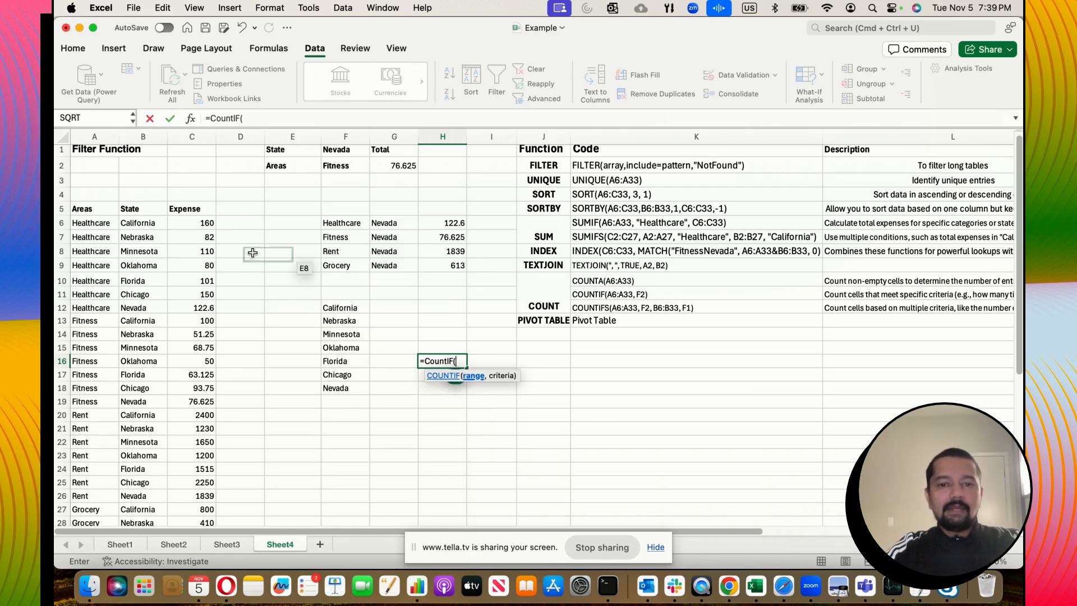
drag(92, 223, 95, 545)
text(,)
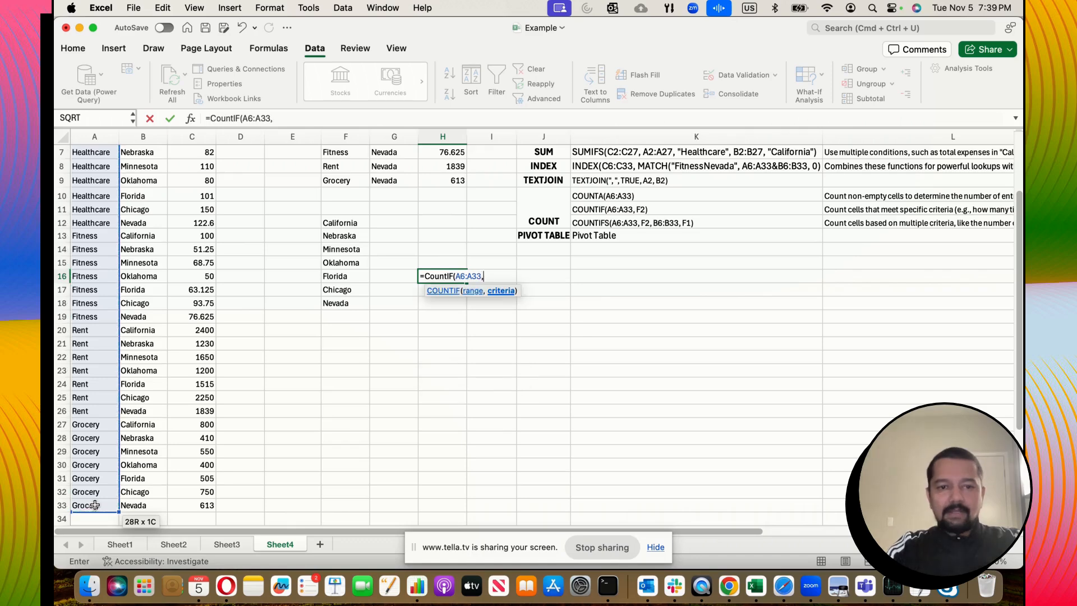
scroll(204, 481, up, 5)
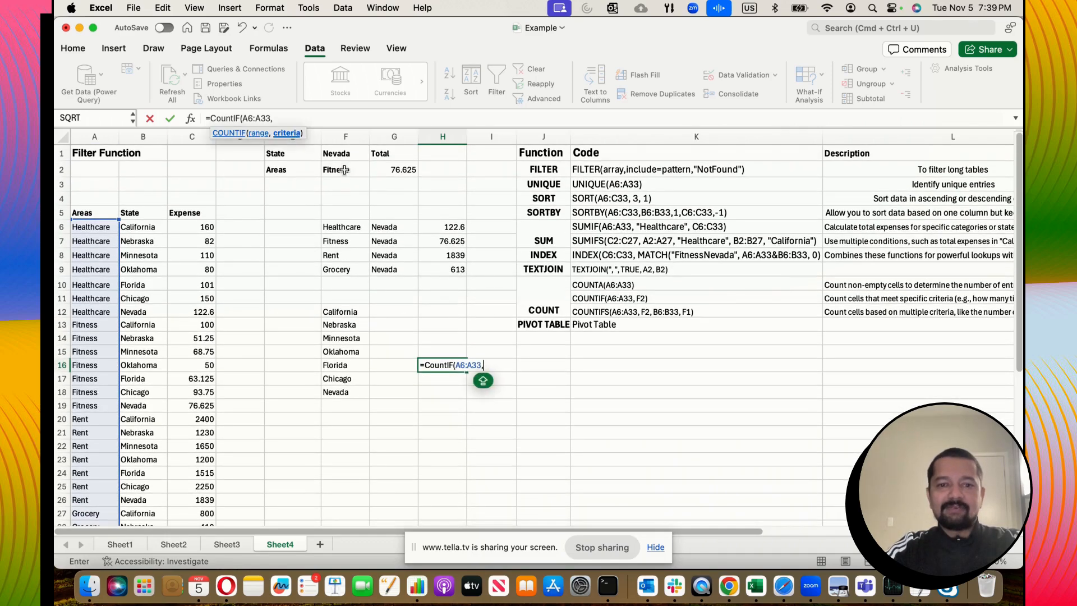
click(344, 170)
key(Return)
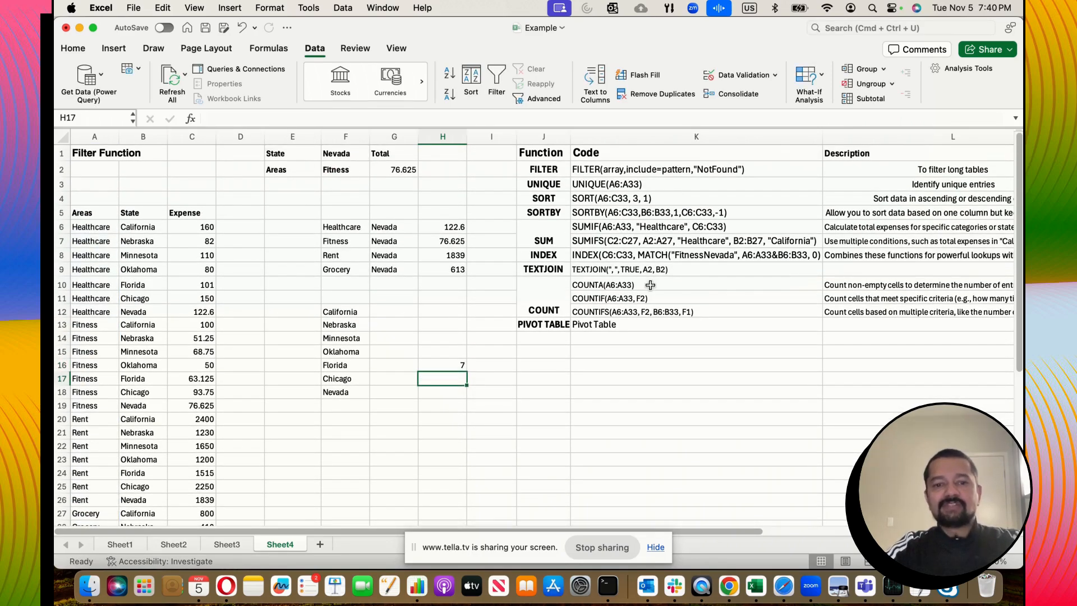
click(458, 361)
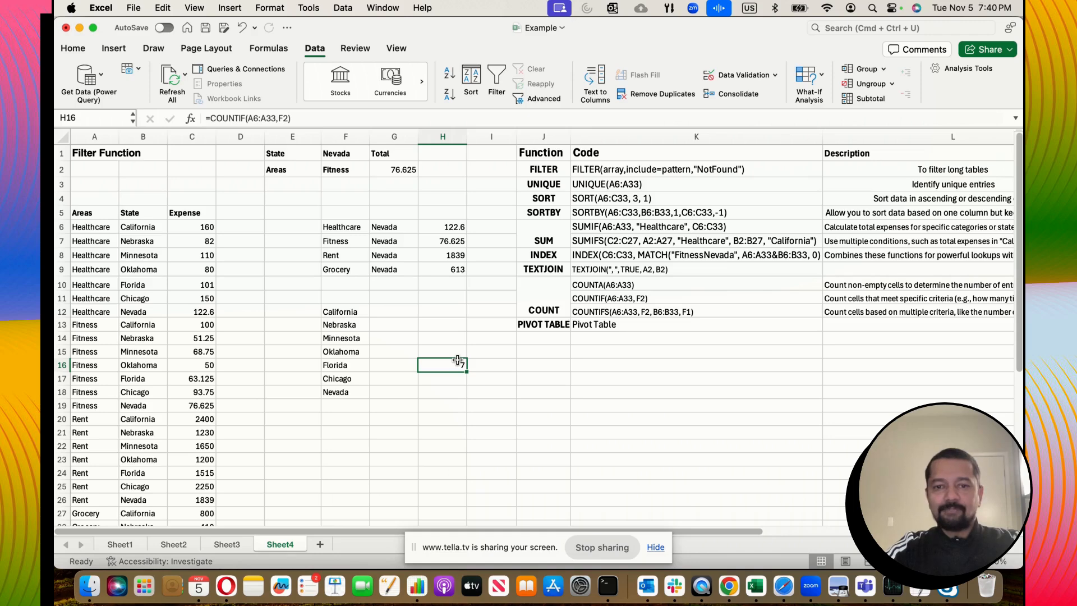
scroll(616, 326, right, 2)
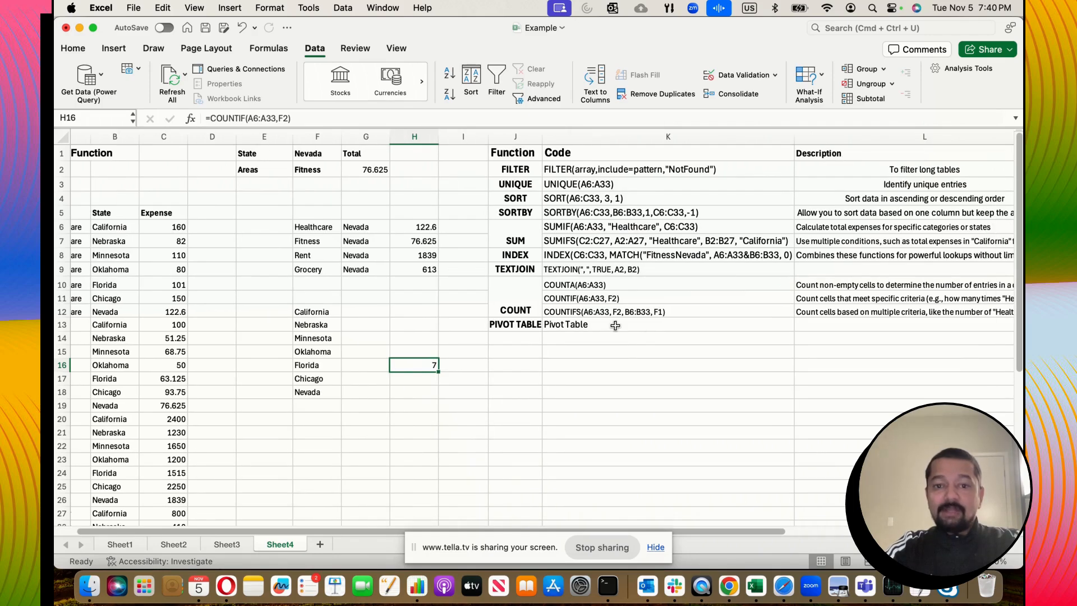
Check the COUNTIFS entry in the function list, clear the COUNTIF formula from H16, and start a COUNTIFS formula there.
scroll(621, 351, right, 3)
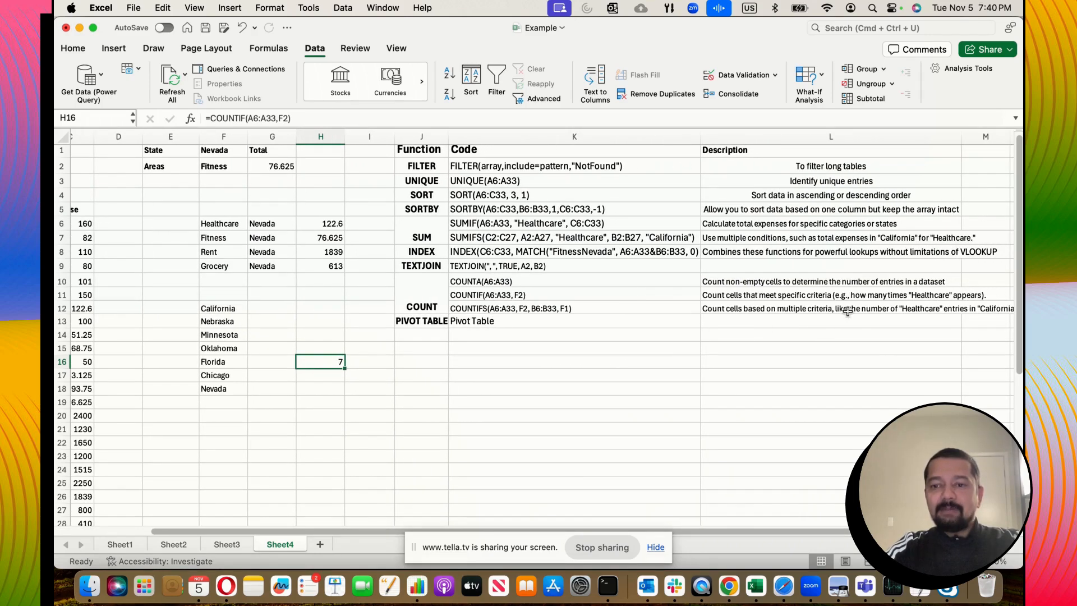
scroll(898, 312, left, 3)
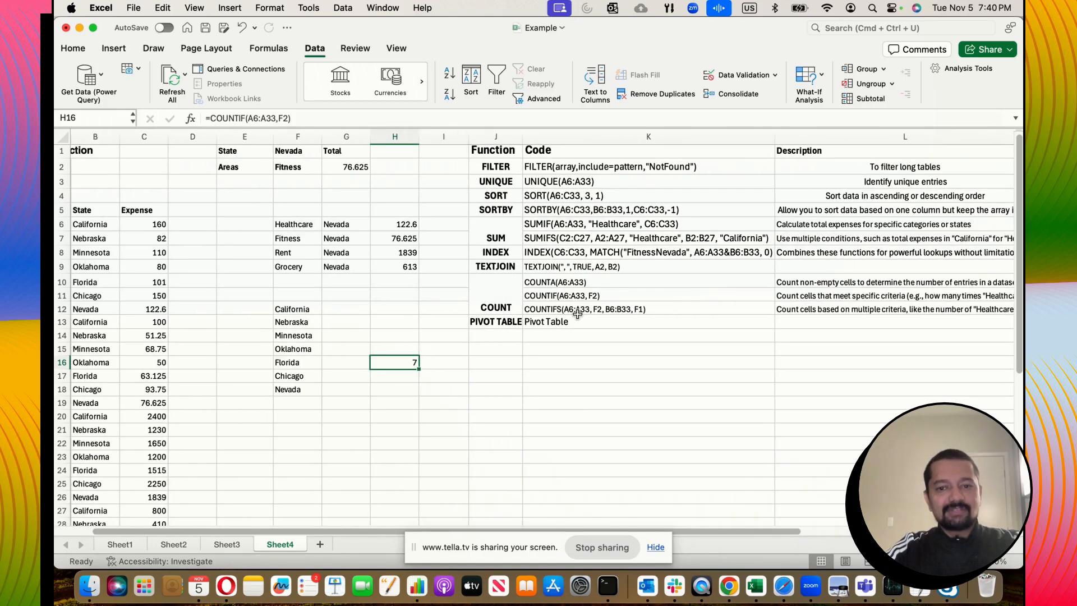
key(Delete)
text(=)
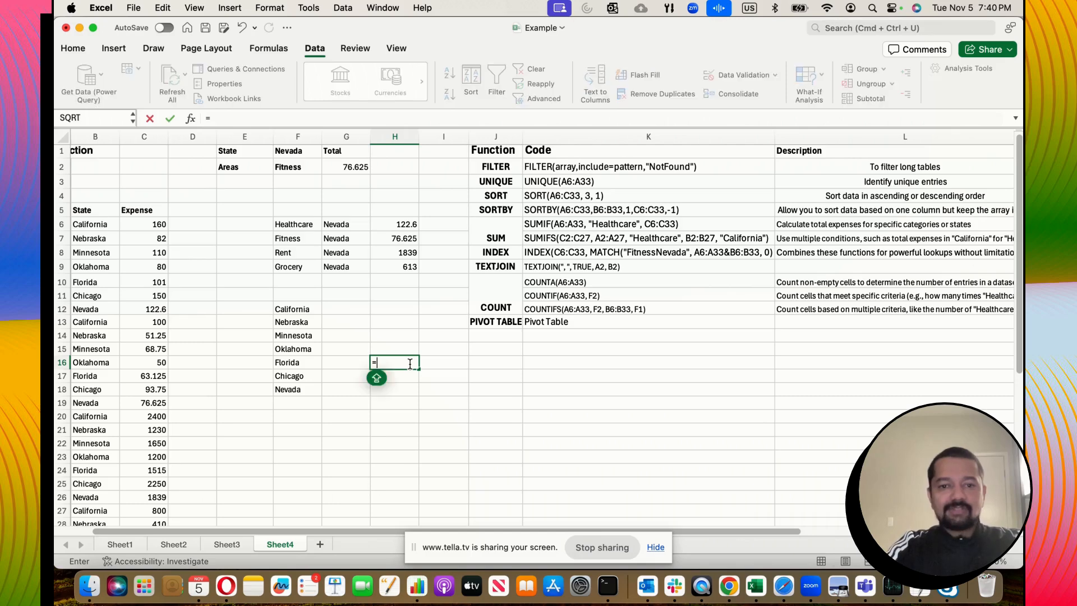
text(COUNTS)
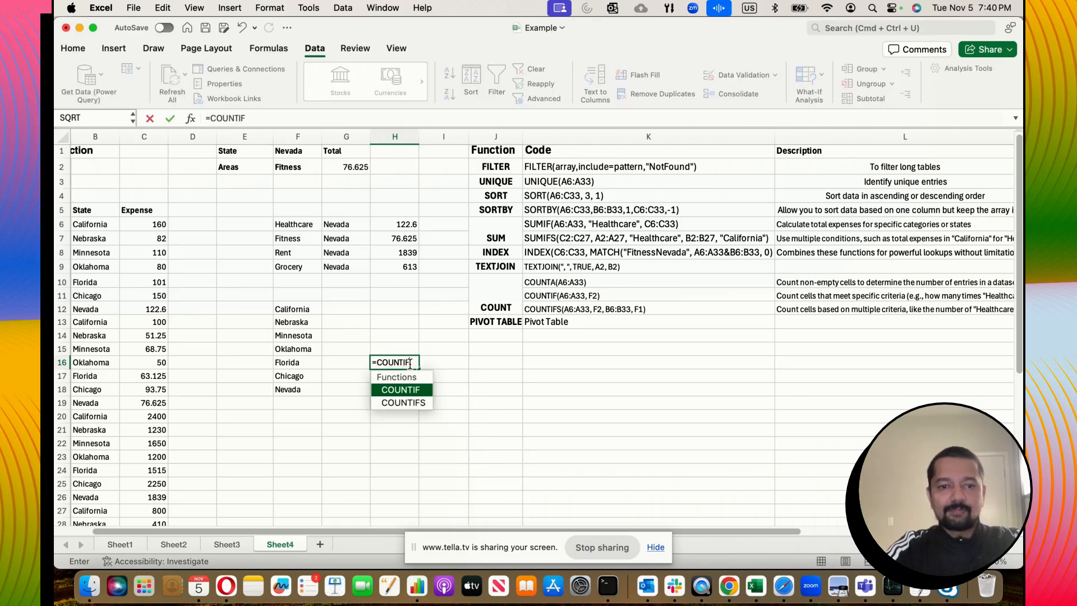
double_click(424, 402)
click(94, 222)
drag(95, 222, 108, 475)
text(,)
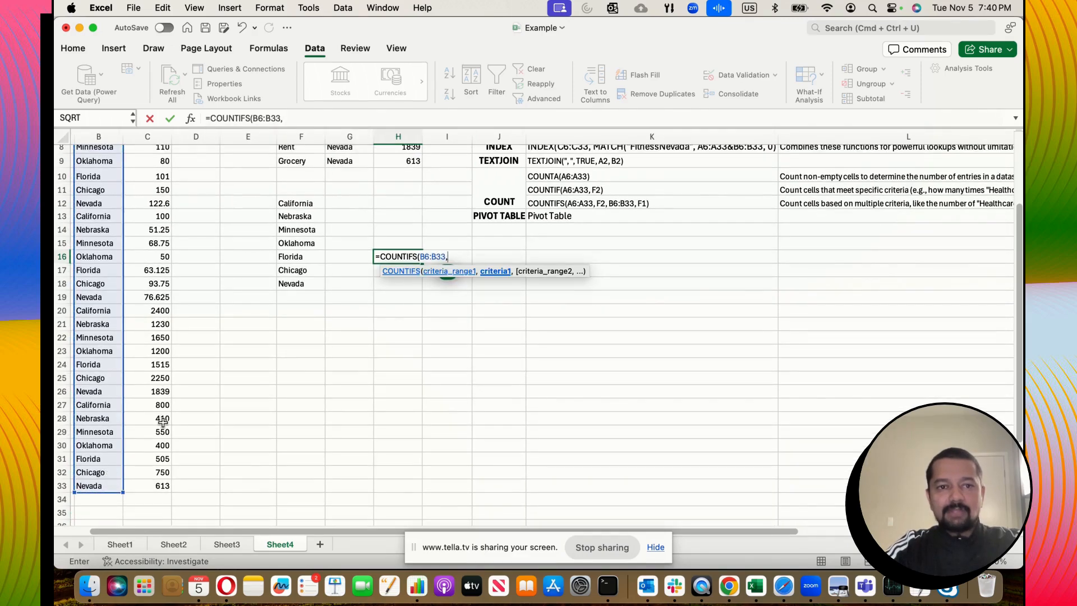
scroll(163, 422, up, 5)
scroll(163, 423, left, 1)
click(320, 164)
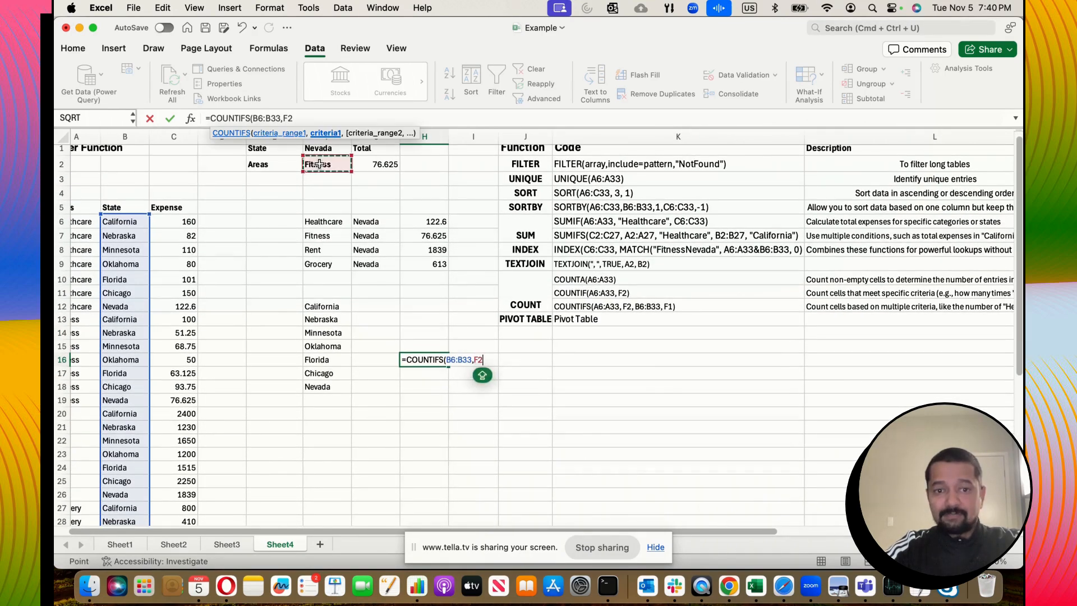
text(,)
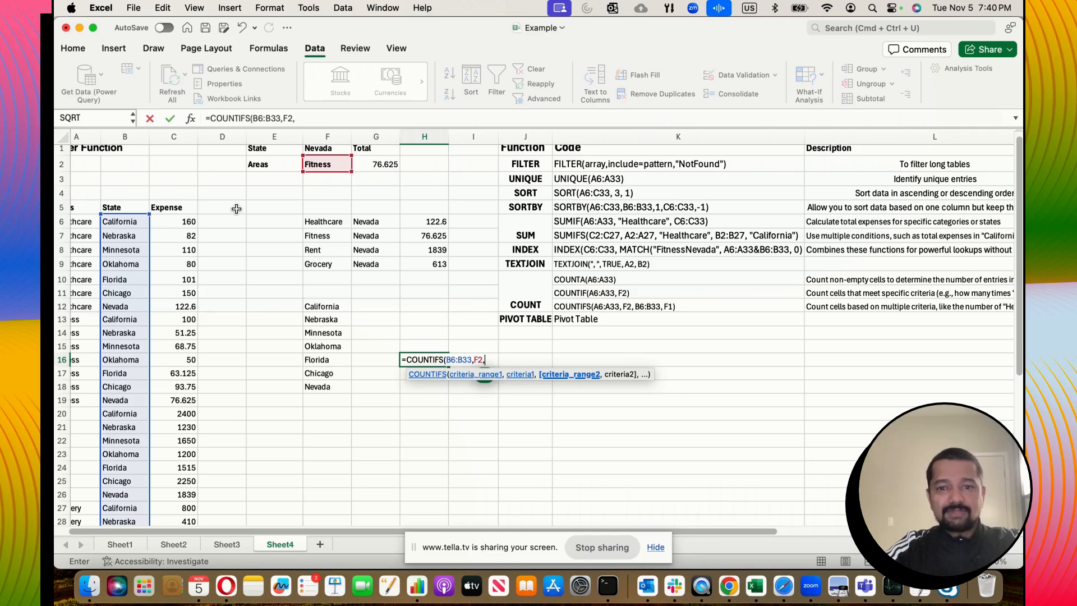
scroll(182, 252, left, 1)
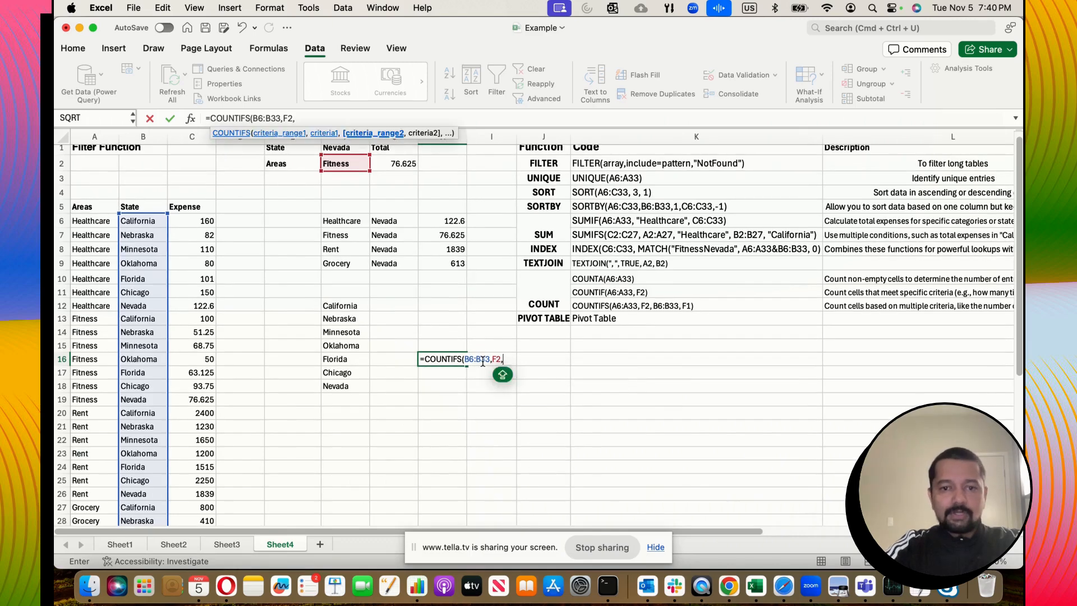
key(BackSpace)
key(BackSpace)
key(BackSpace)
key(BackSpace)
key(BackSpace)
key(BackSpace)
key(BackSpace)
key(BackSpace)
key(BackSpace)
key(BackSpace)
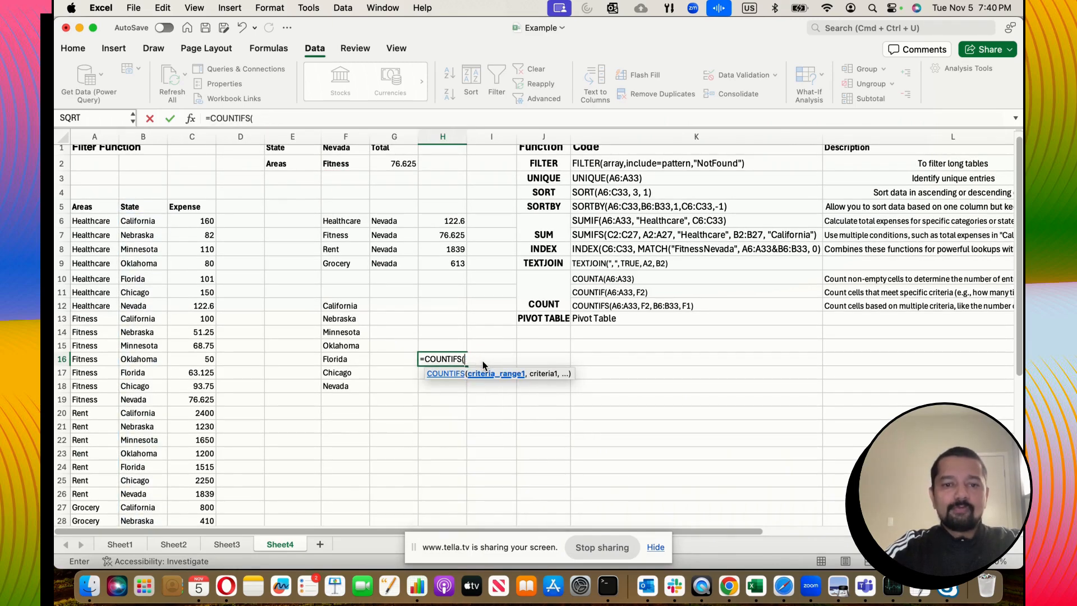
Complete the COUNTIFS formula in H16 with range A6:A33 matching F2 and range B6:B33 matching F1.
drag(91, 220, 95, 500)
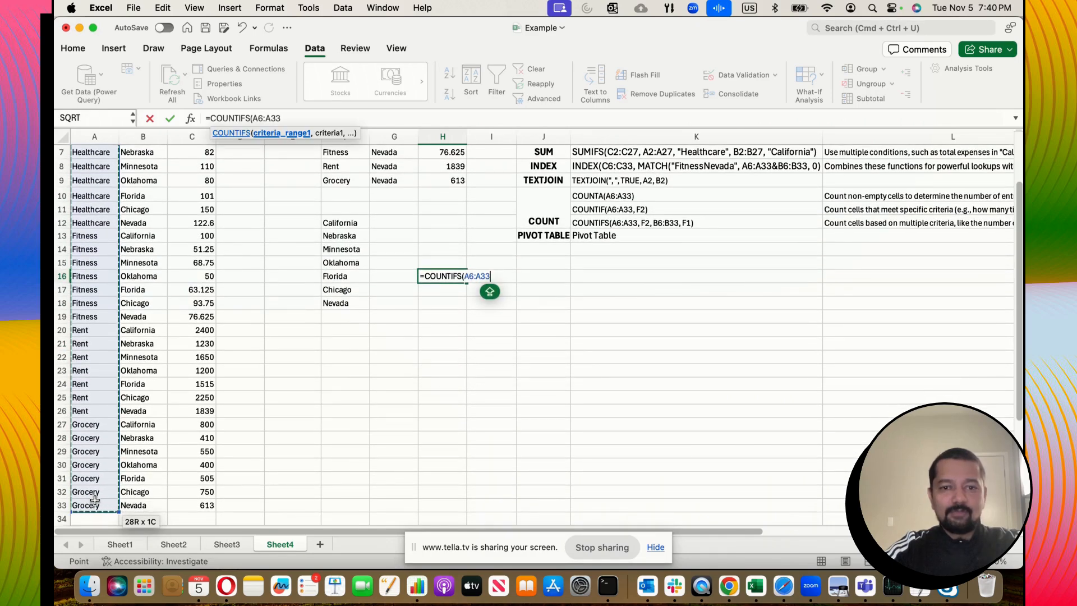
text(,)
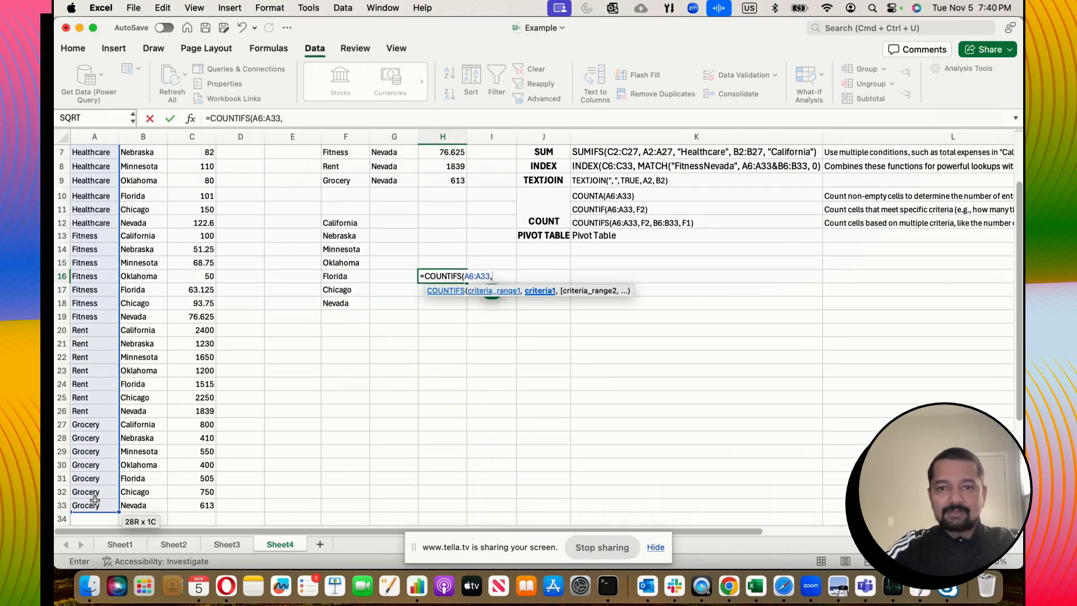
scroll(296, 213, up, 3)
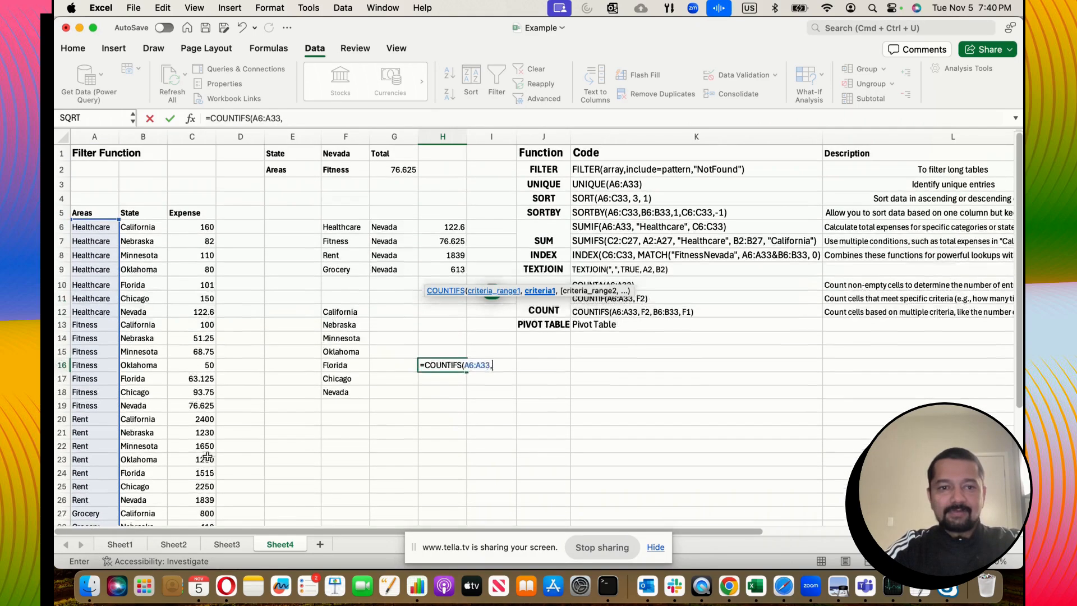
click(332, 170)
text(,)
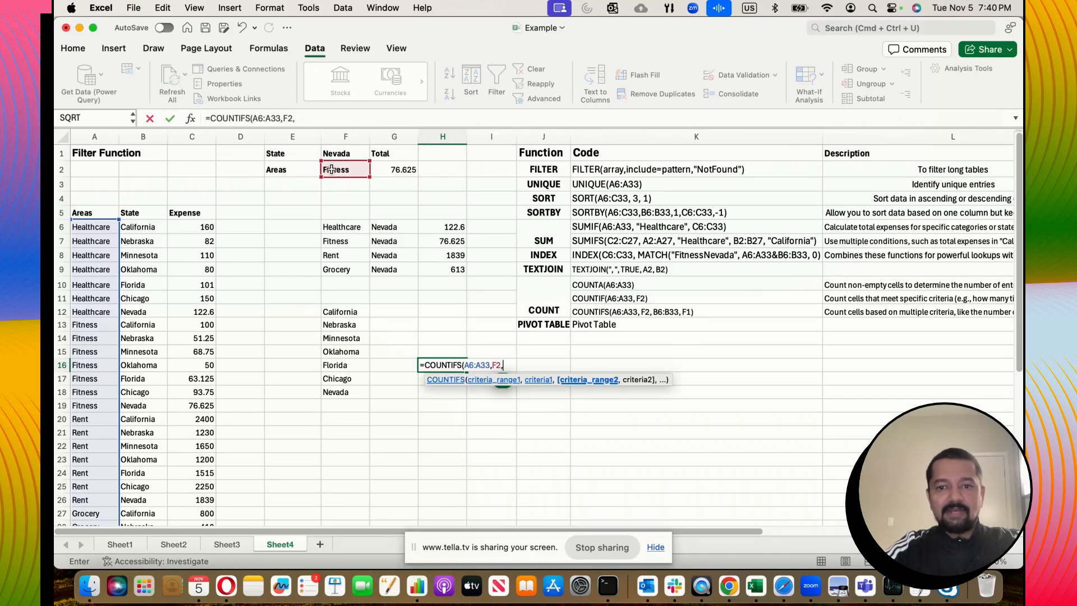
drag(160, 227, 151, 508)
text(,)
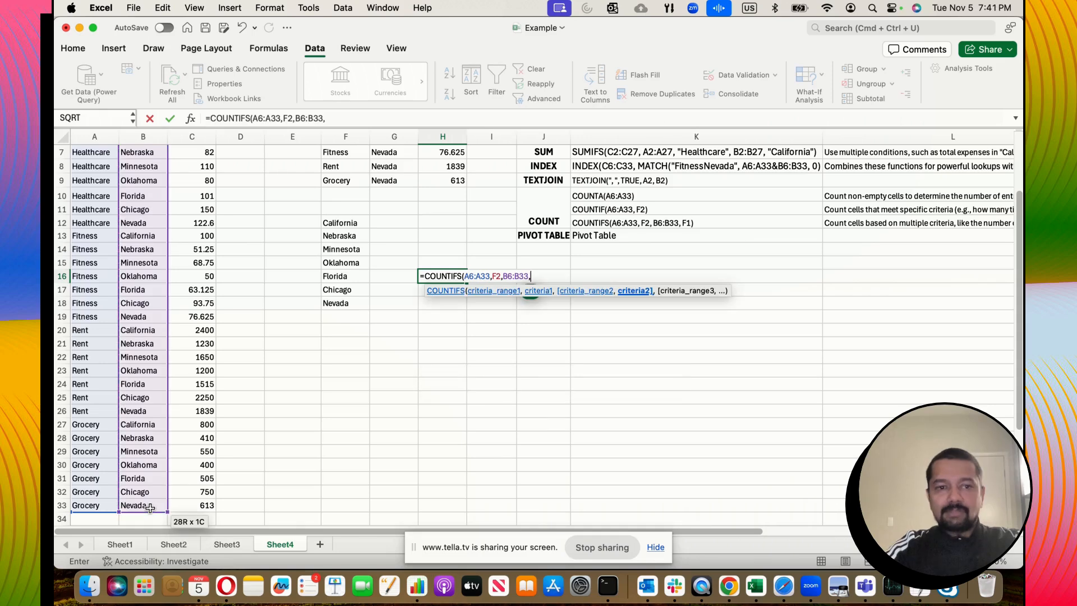
scroll(337, 252, up, 3)
click(344, 154)
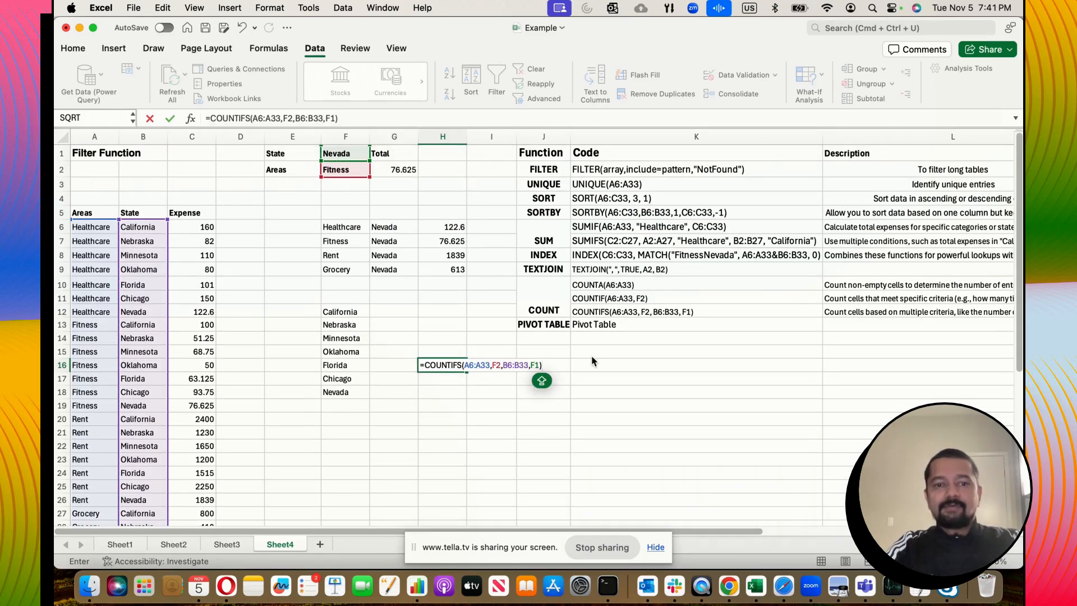
key(Return)
Clear the COUNTIFS formula from cell H16.
click(458, 365)
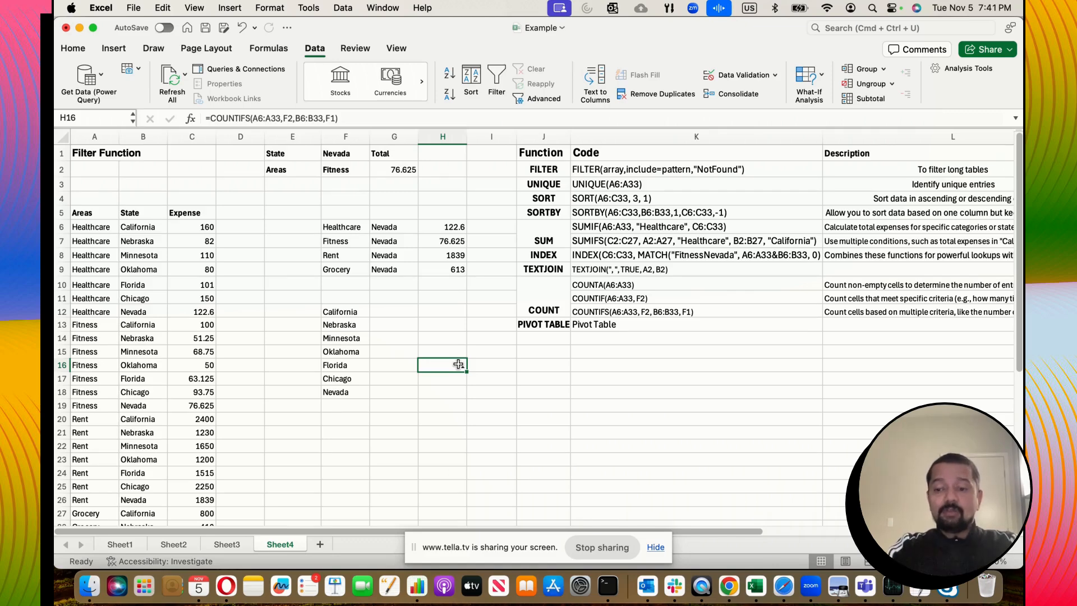
key(Delete)
click(509, 401)
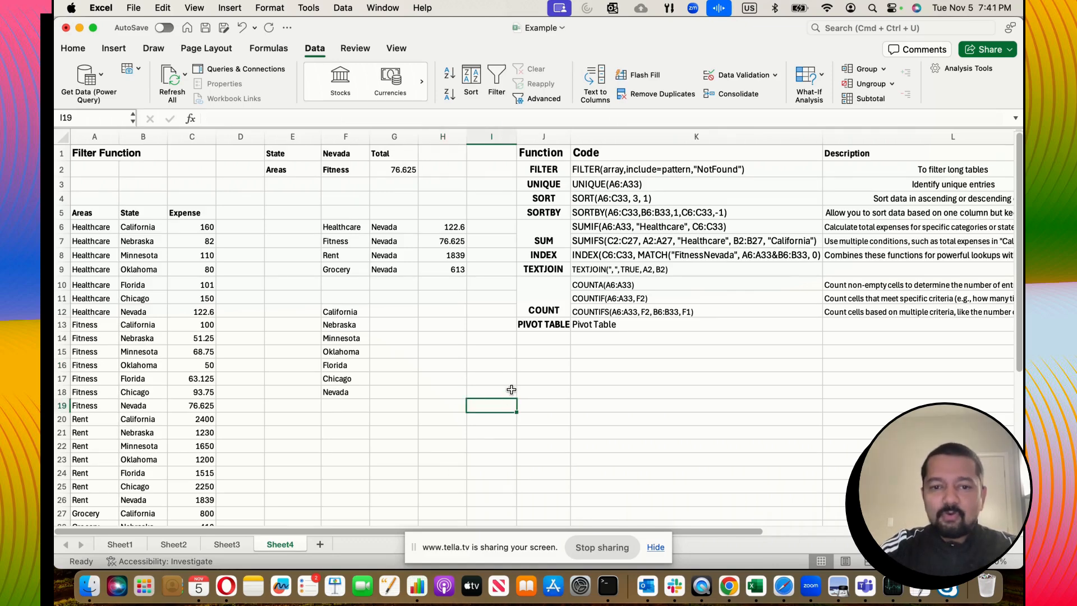
Examine the PIVOT TABLE, TEXTJOIN and INDEX entries in the function list, relating TEXTJOIN to the area and state cells A6 and B6.
click(556, 323)
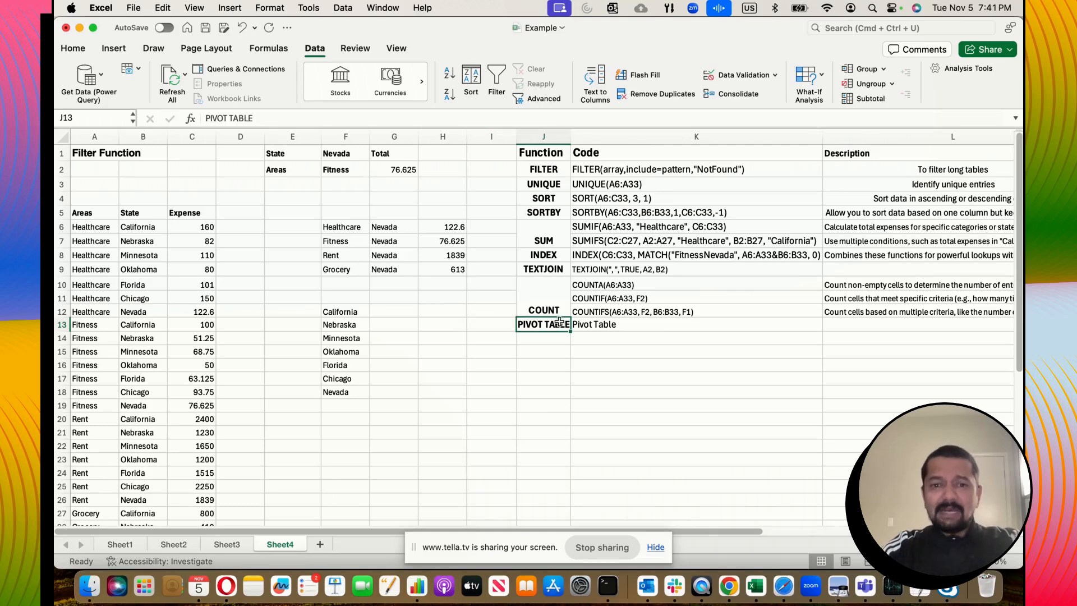
drag(543, 273, 650, 270)
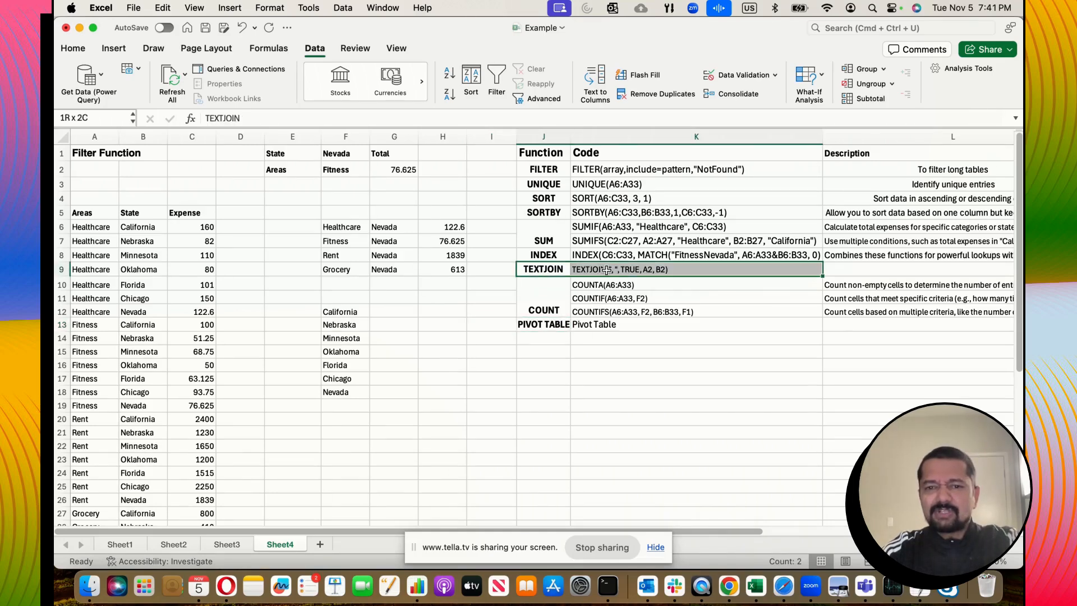
click(670, 285)
click(630, 271)
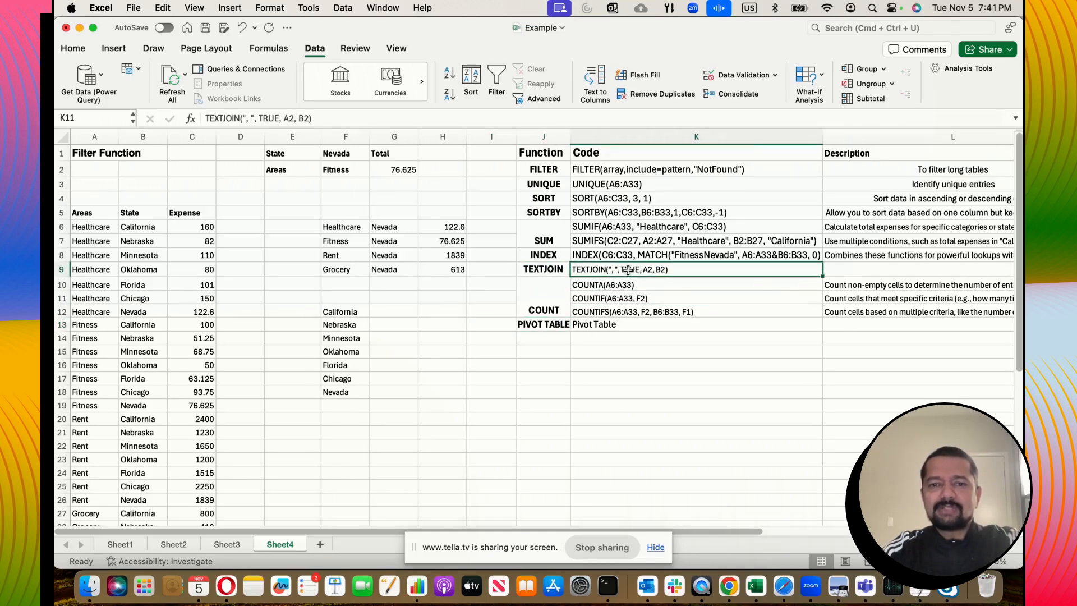
click(90, 226)
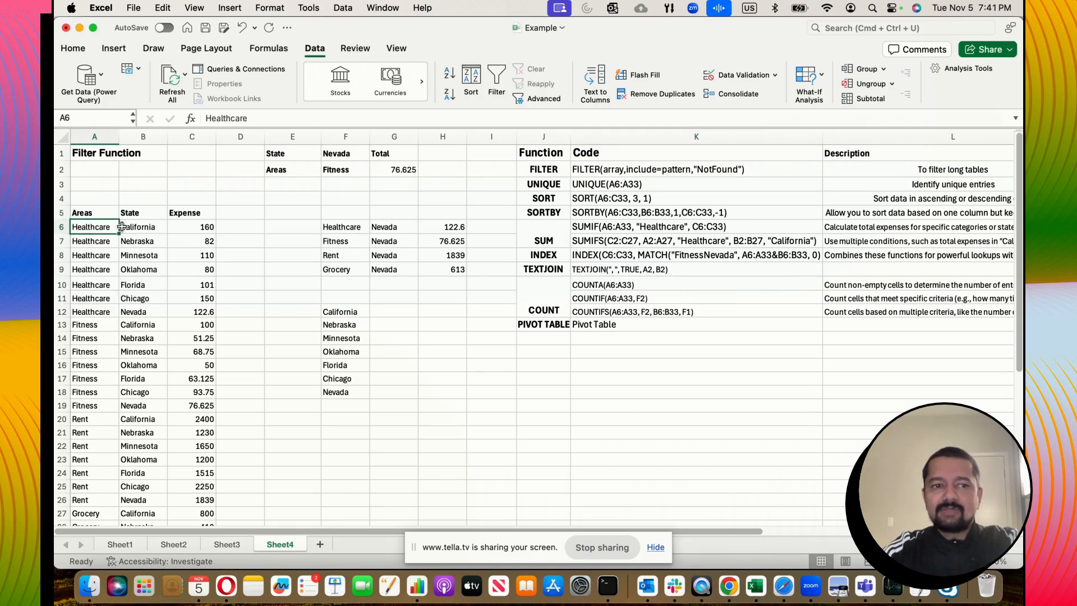
click(143, 227)
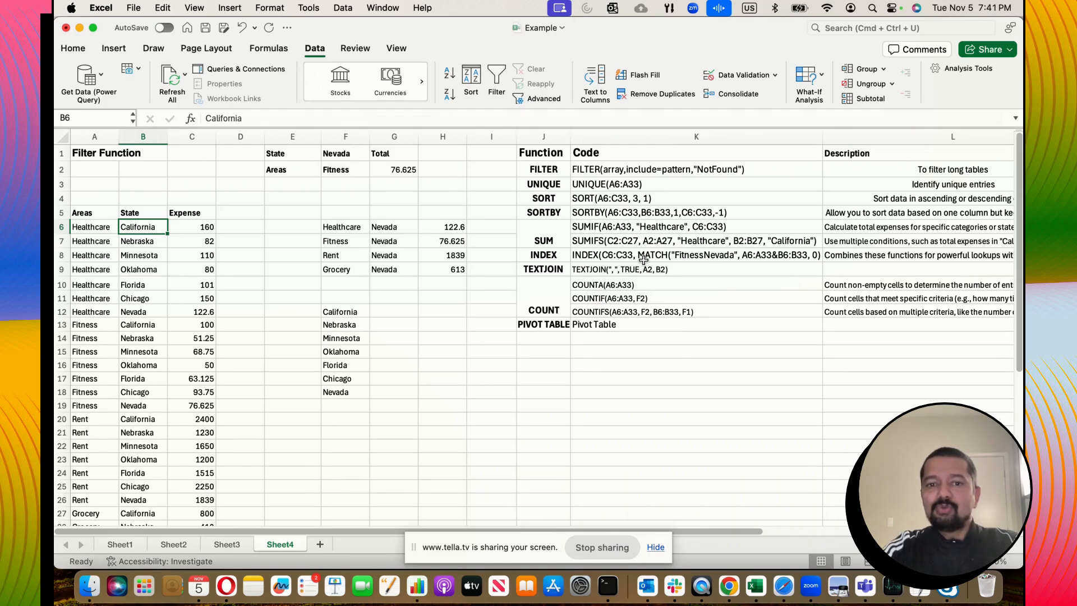
click(532, 256)
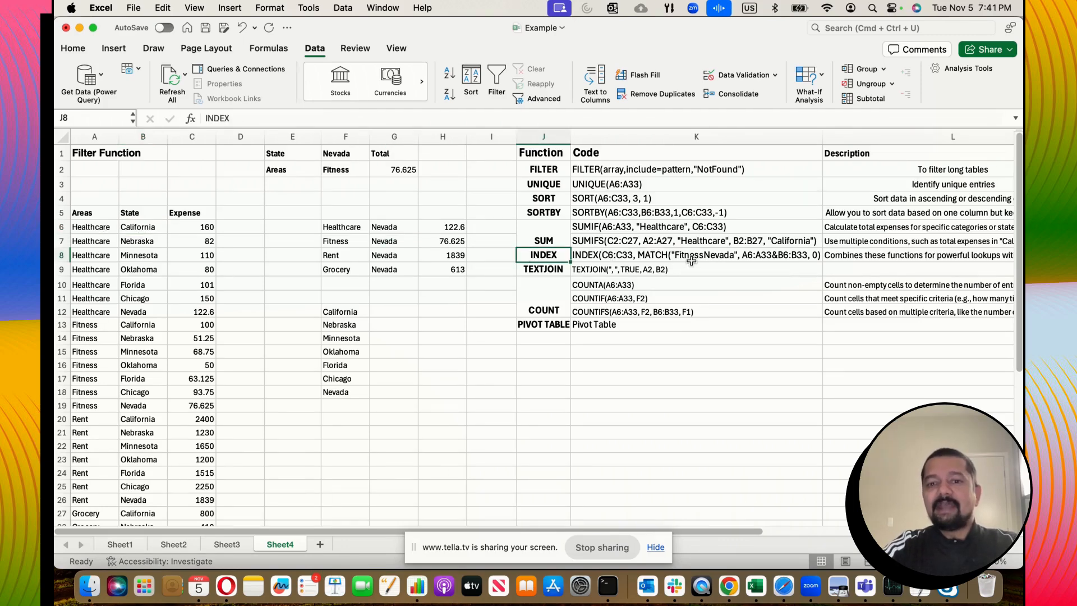
Review the function list entries from FILTER, UNIQUE, SORT and SORTBY through SUMIF, SUMIFS, INDEX and TEXTJOIN, relating SORT to the Expense column.
click(544, 168)
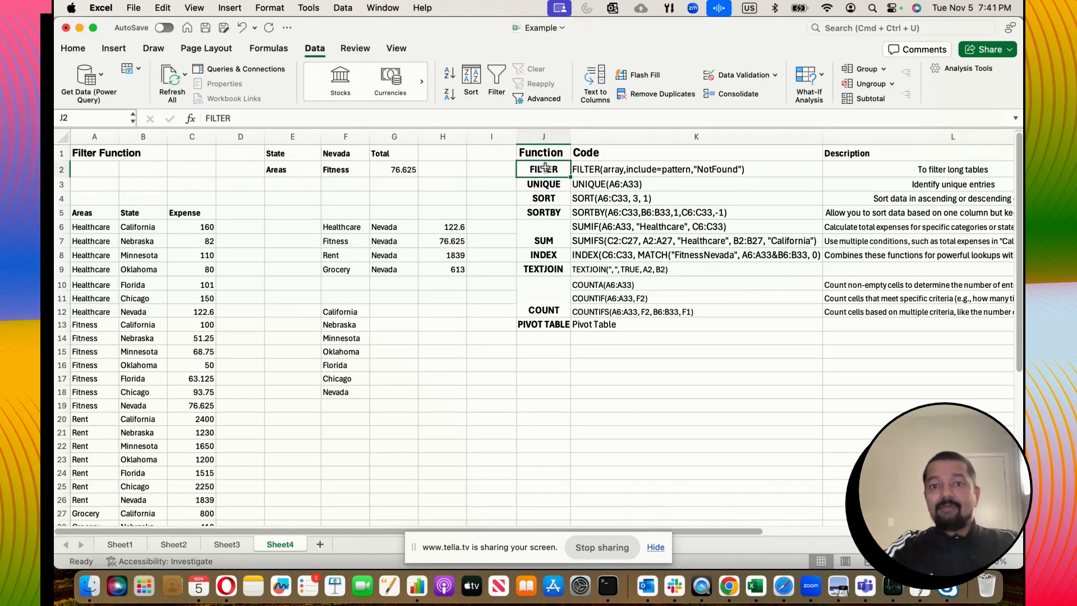
click(548, 185)
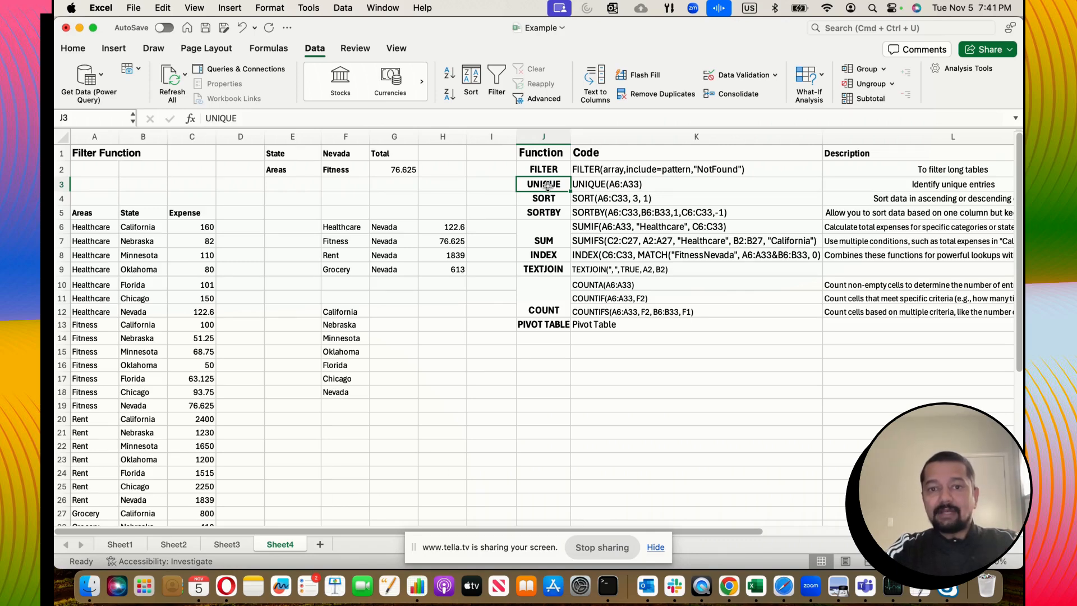
click(549, 199)
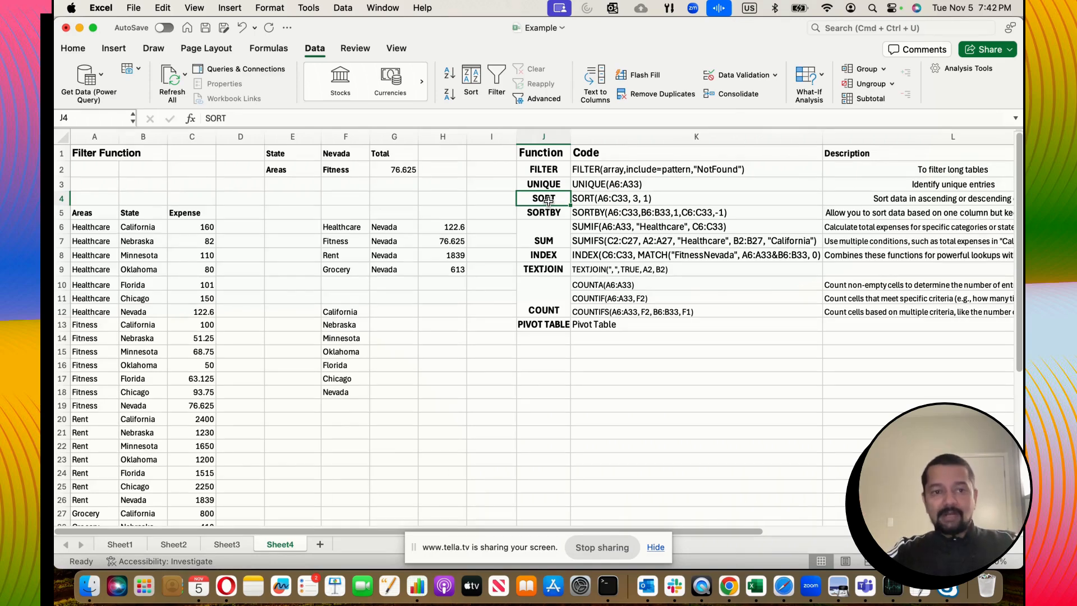
click(196, 199)
click(199, 139)
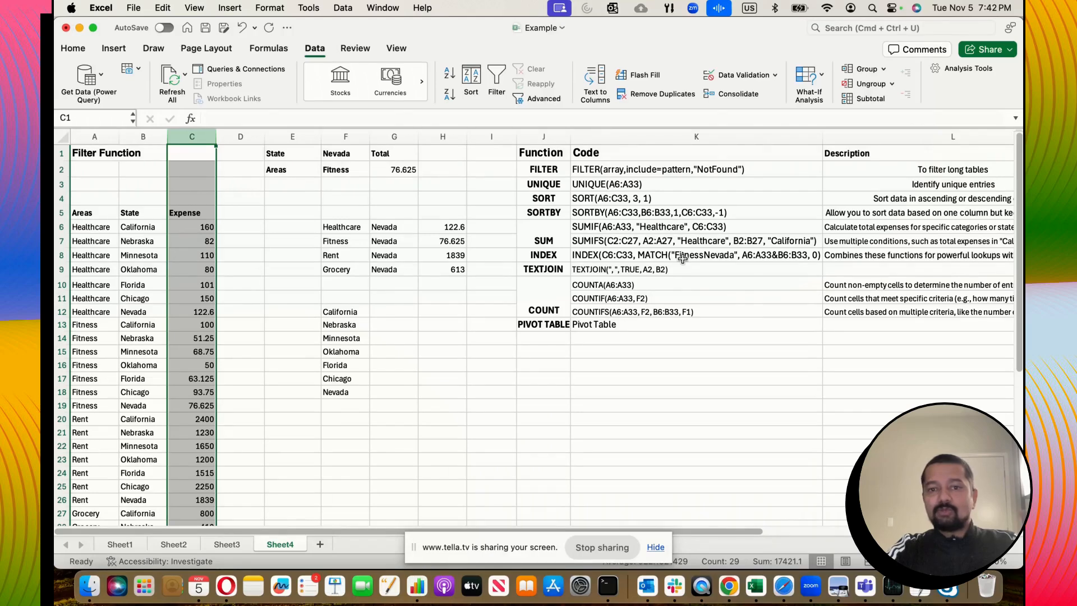
click(652, 198)
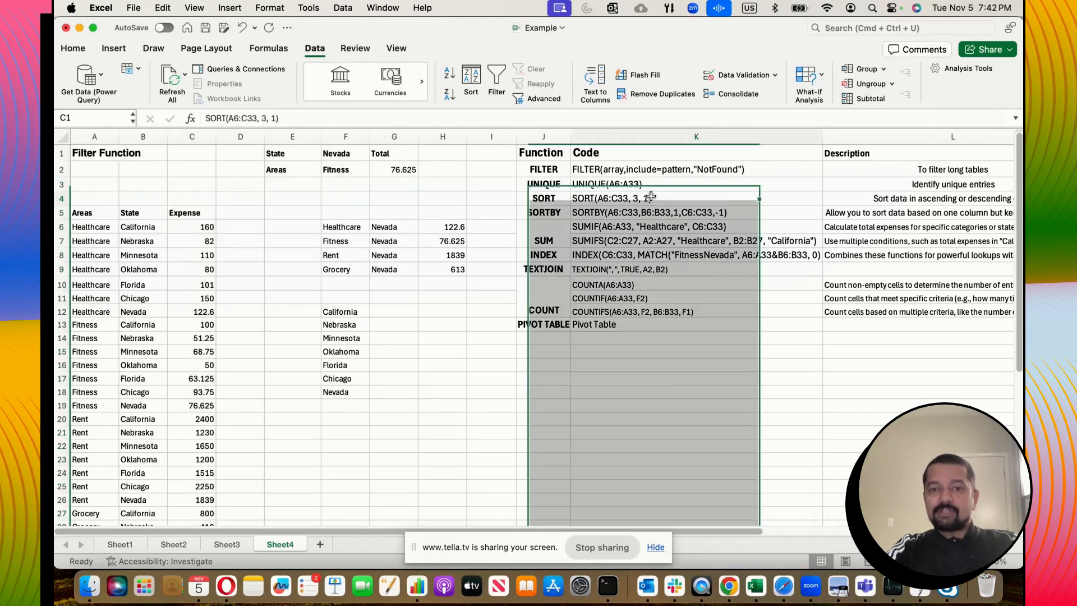
click(688, 271)
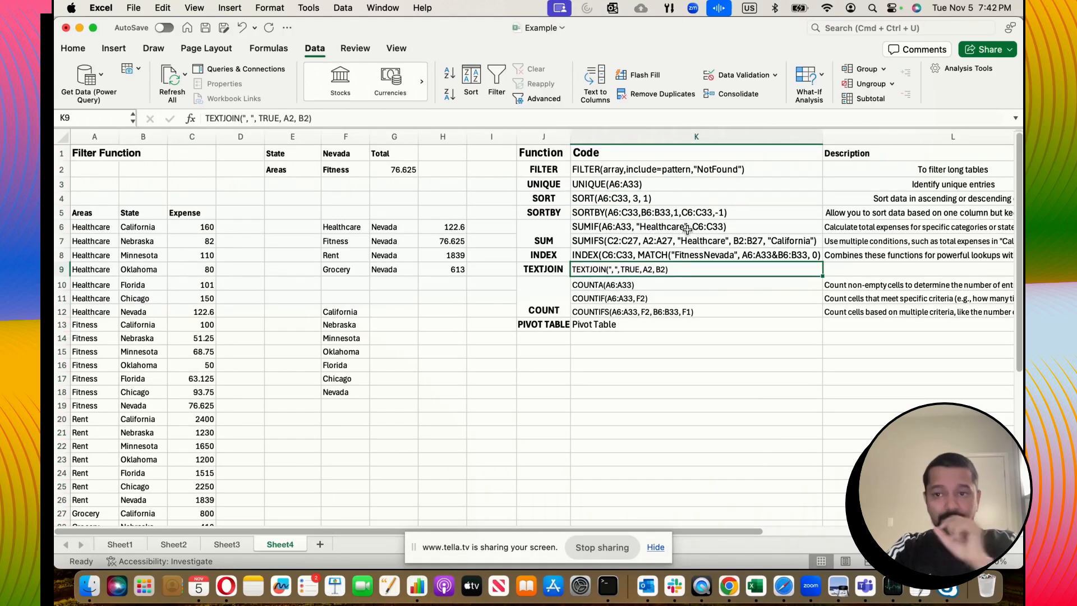
click(539, 212)
click(715, 208)
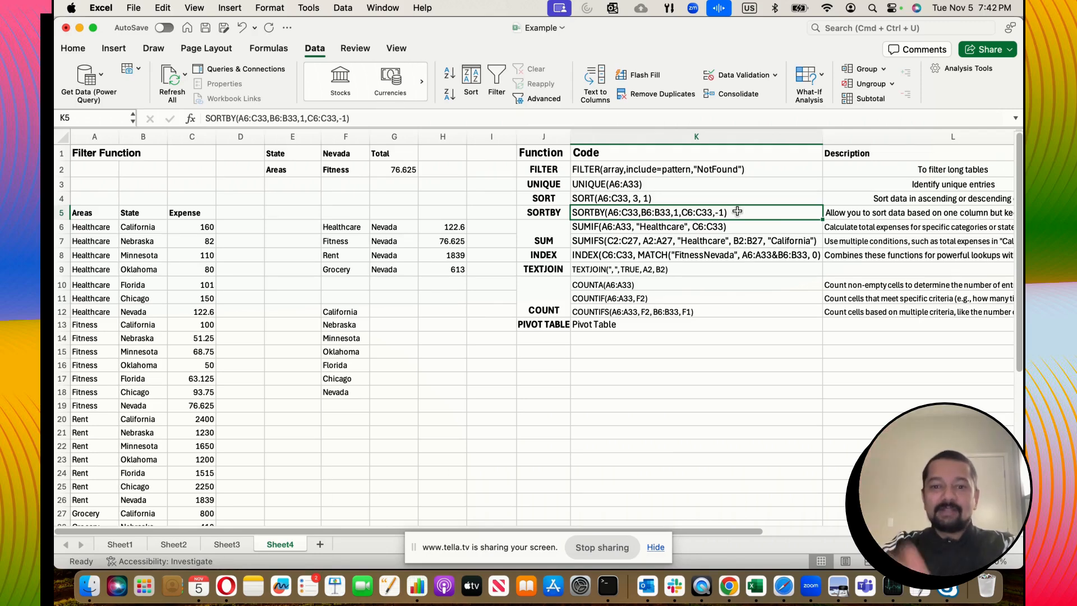
click(654, 284)
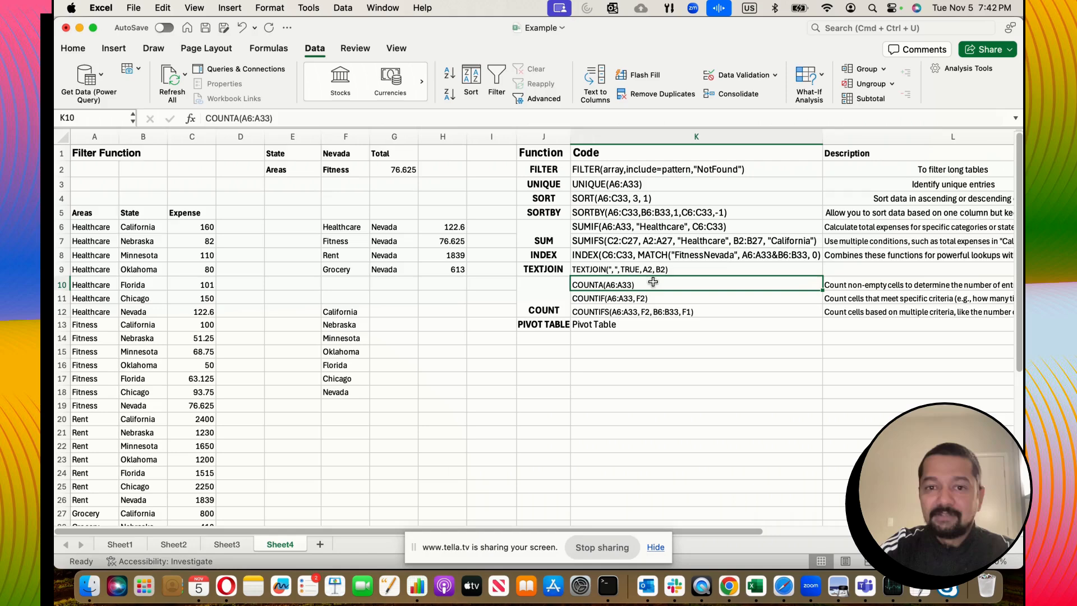
click(598, 228)
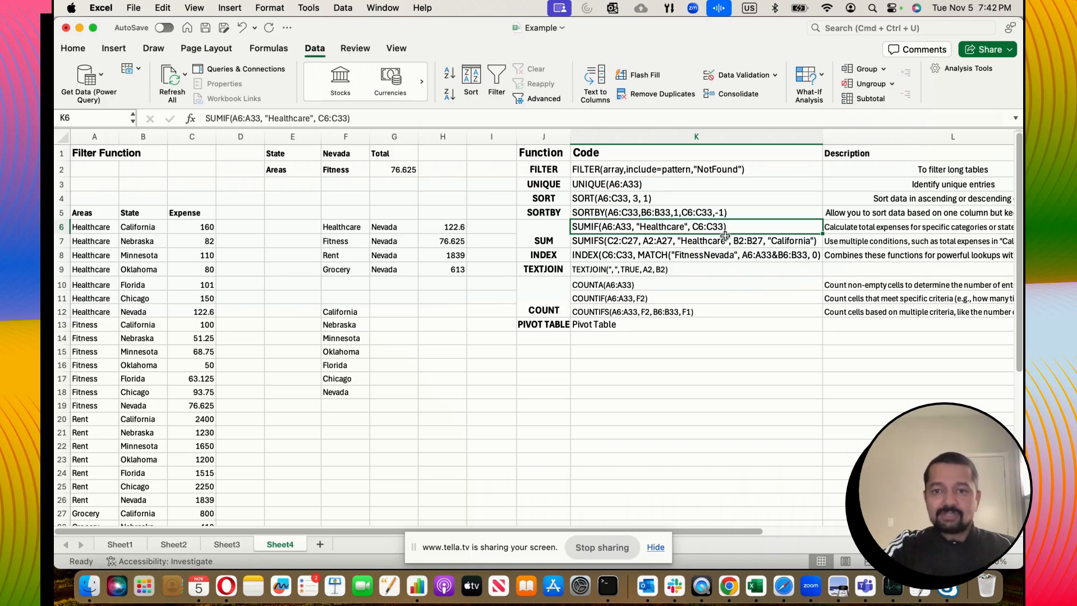
click(612, 243)
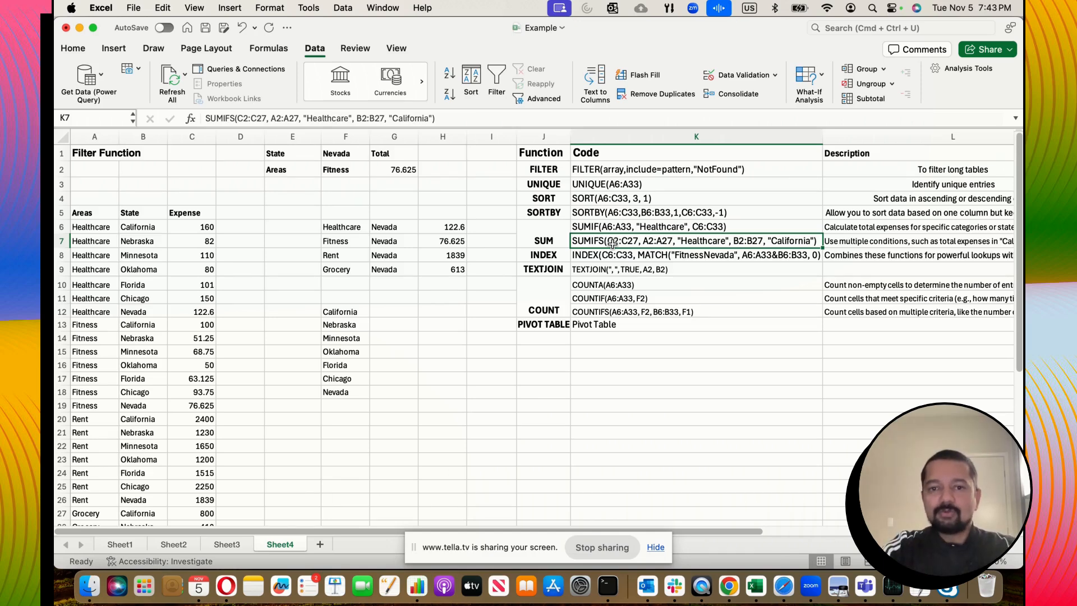
click(614, 255)
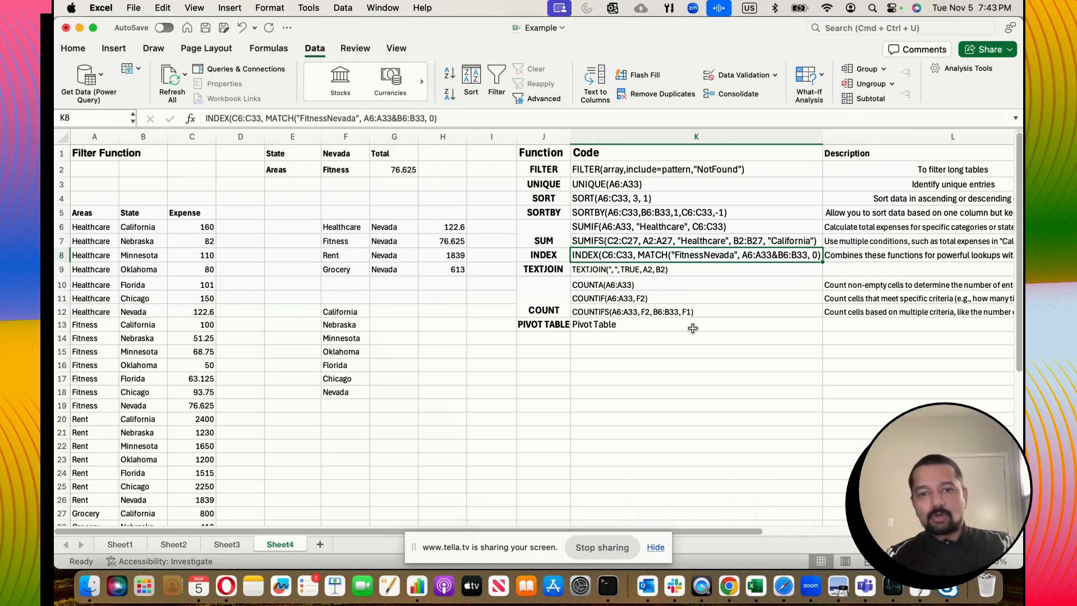
click(549, 270)
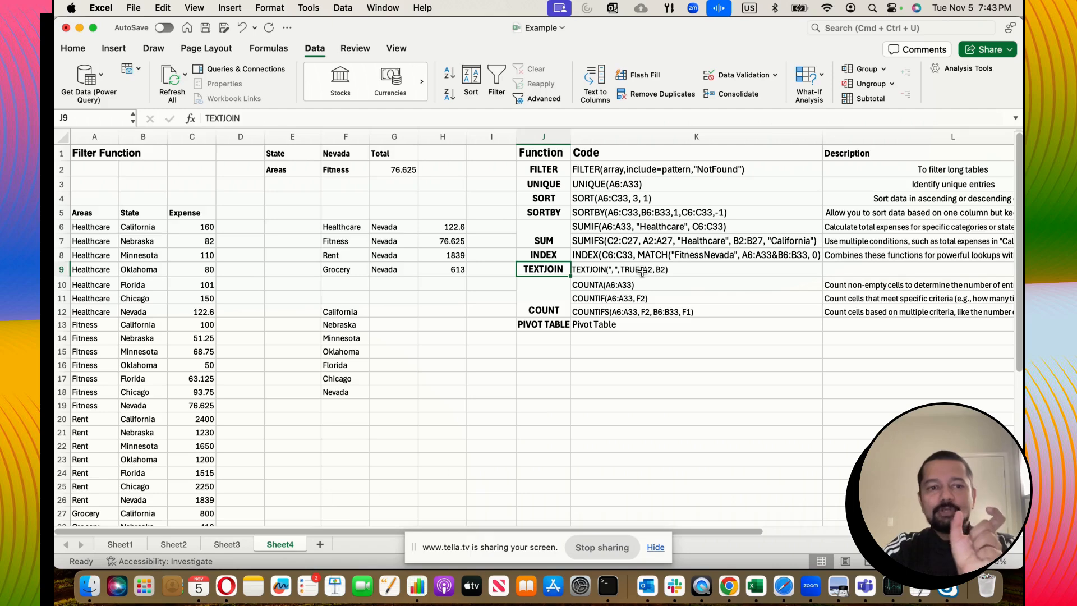
Review the TEXTJOIN, INDEX, COUNTA, COUNTIF, COUNTIFS and PIVOT TABLE entries in the function list, relating TEXTJOIN to cells A6 and B6.
click(93, 227)
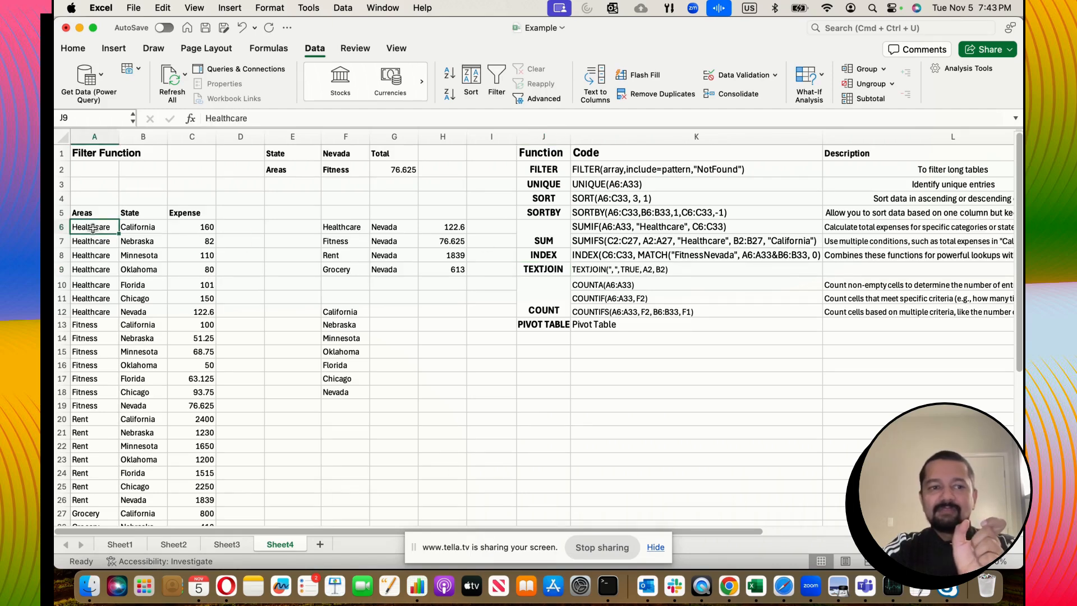
drag(93, 227, 136, 227)
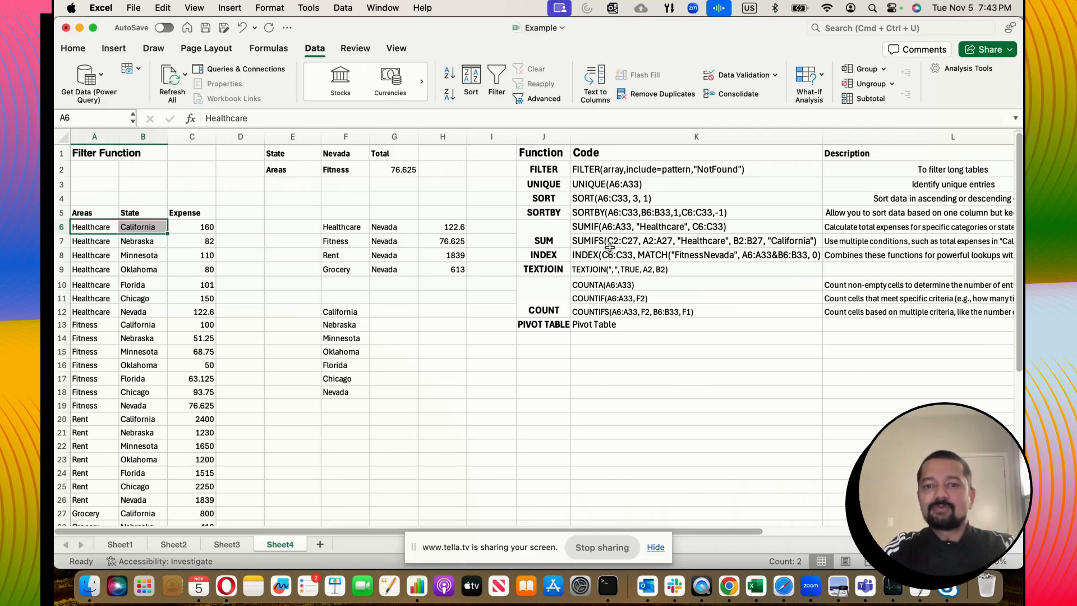
click(683, 255)
click(628, 325)
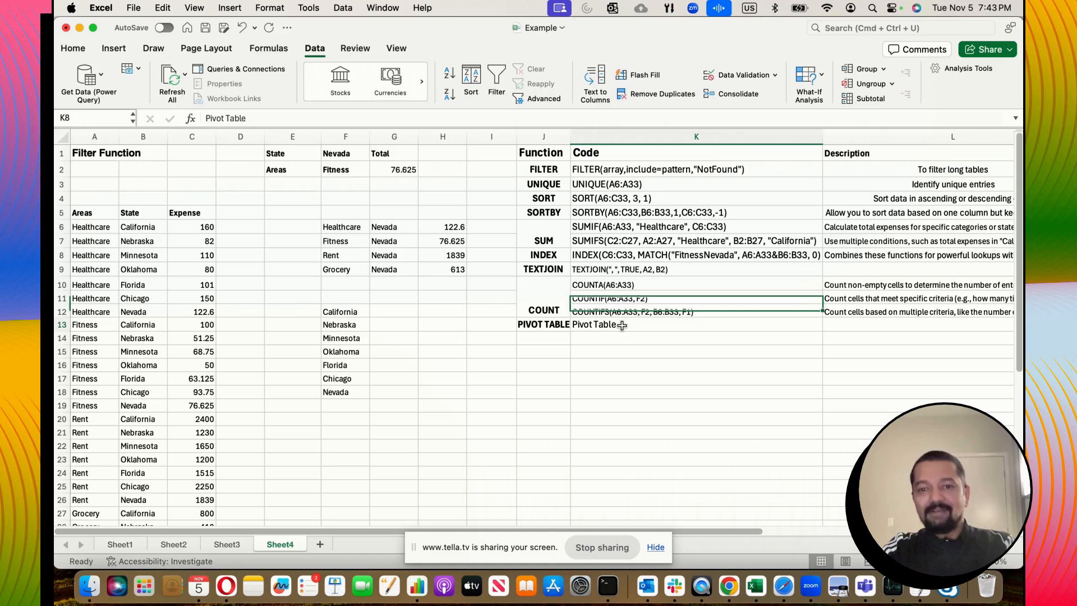
click(544, 305)
click(601, 283)
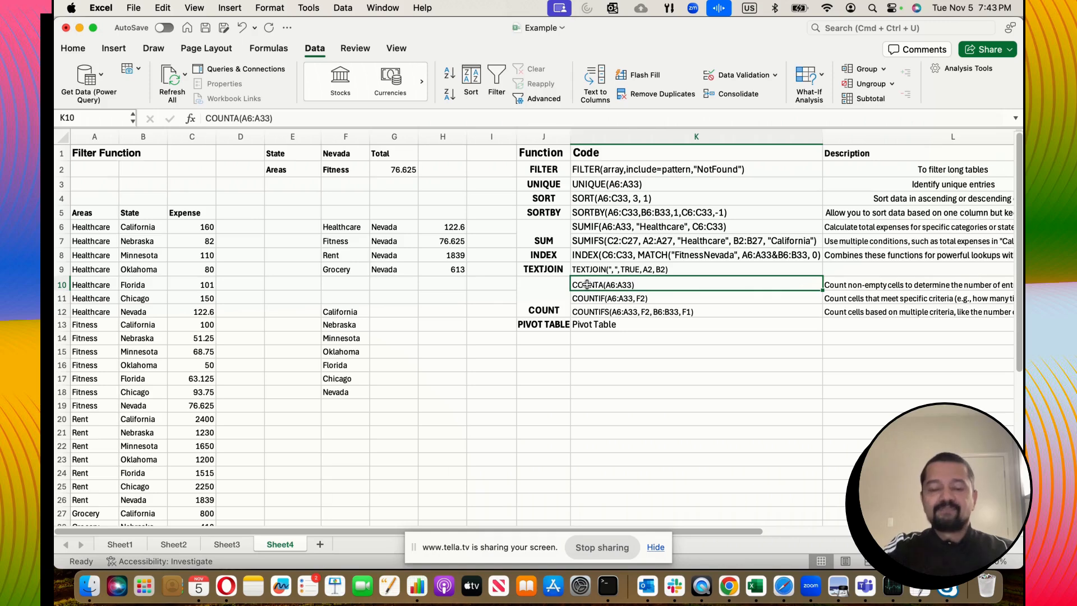
click(638, 343)
click(599, 299)
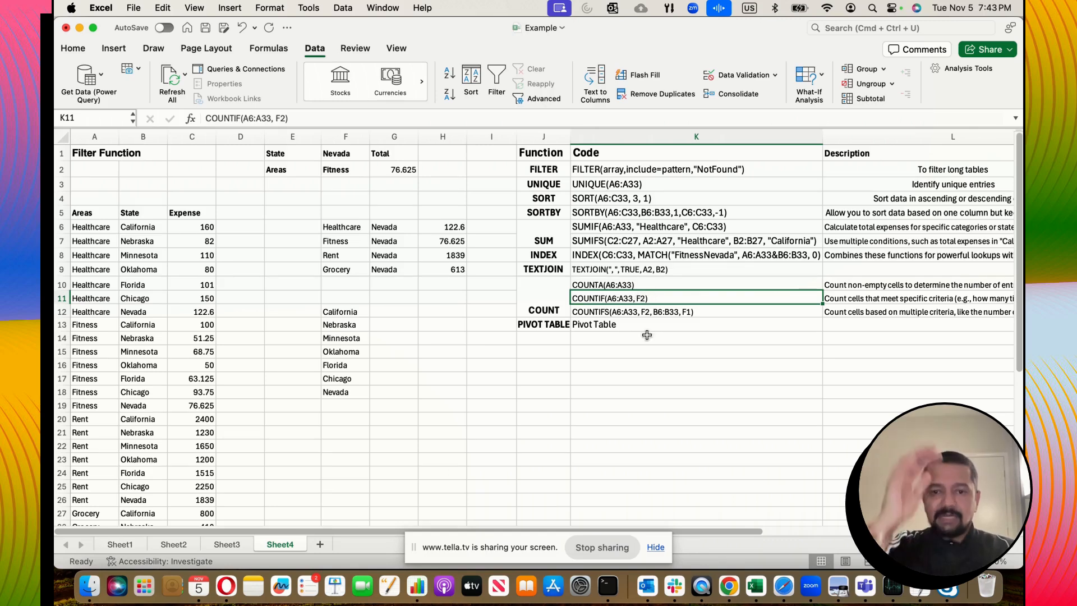
click(653, 376)
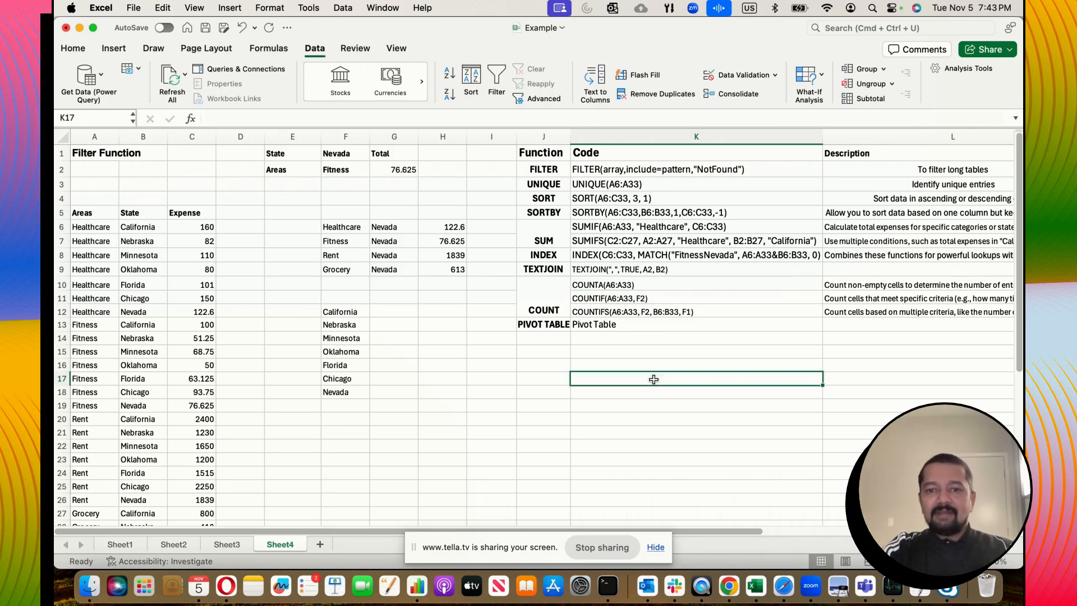
click(597, 313)
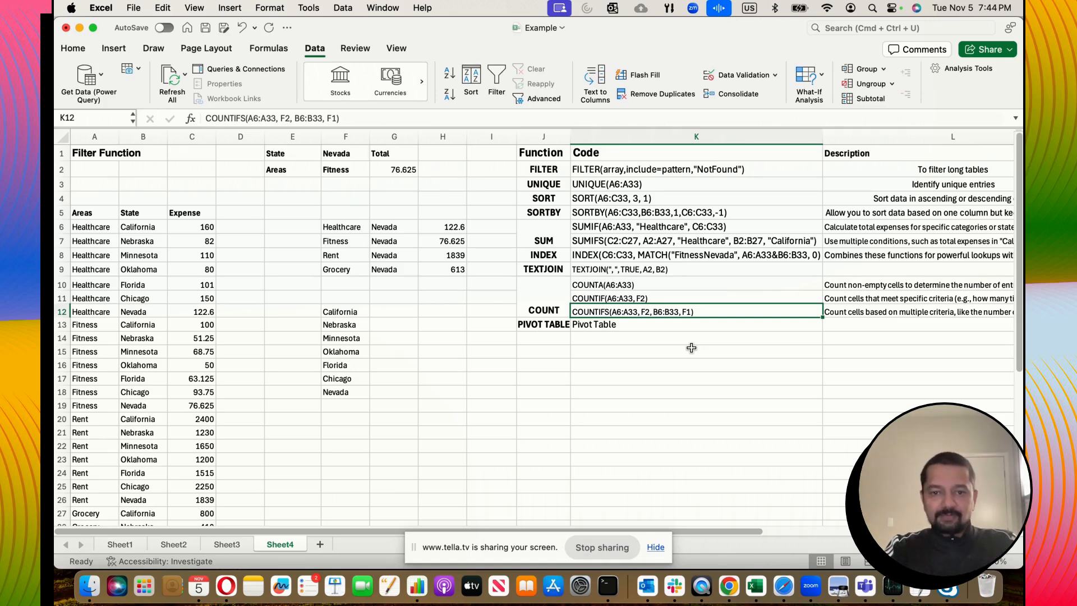
click(534, 379)
drag(536, 326, 579, 325)
click(596, 364)
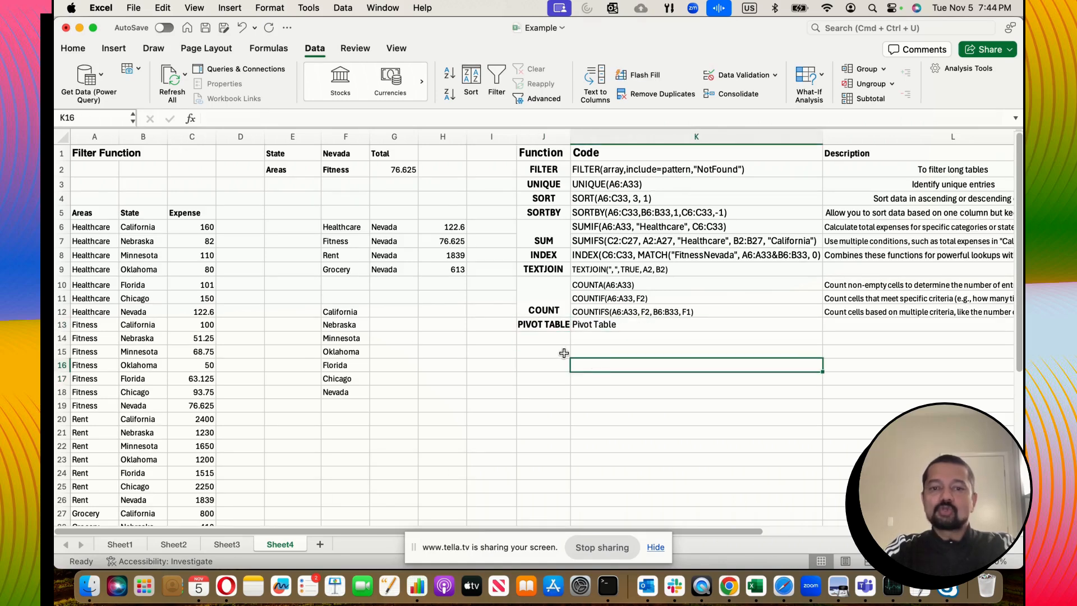
Create a PivotTable on a new worksheet from the Areas, State and Expense data in A5:C33.
scroll(485, 357, down, 3)
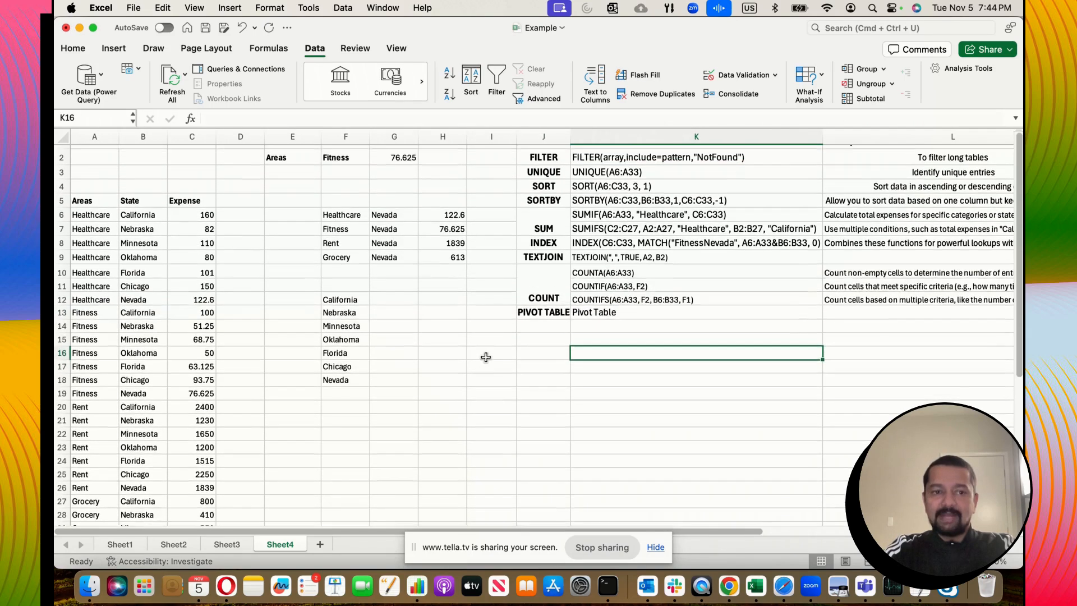
scroll(486, 357, up, 2)
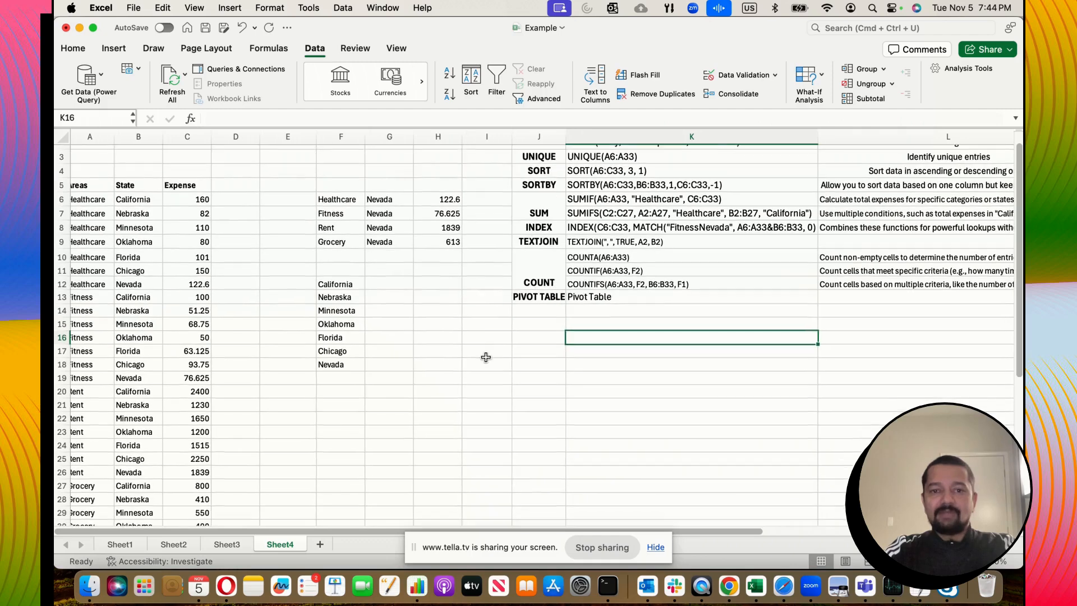
drag(84, 187, 197, 513)
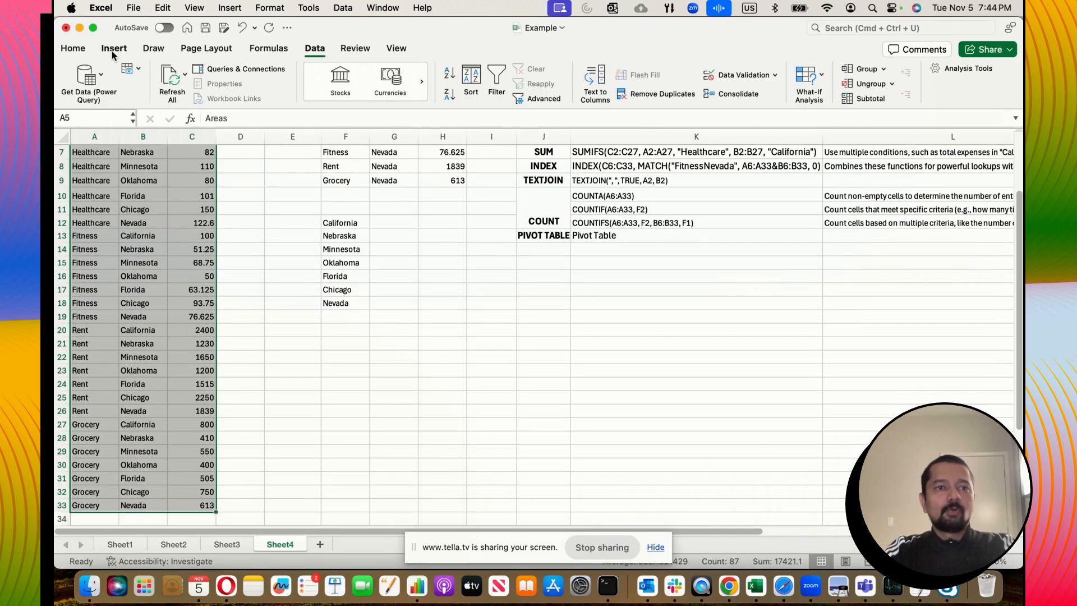
click(113, 48)
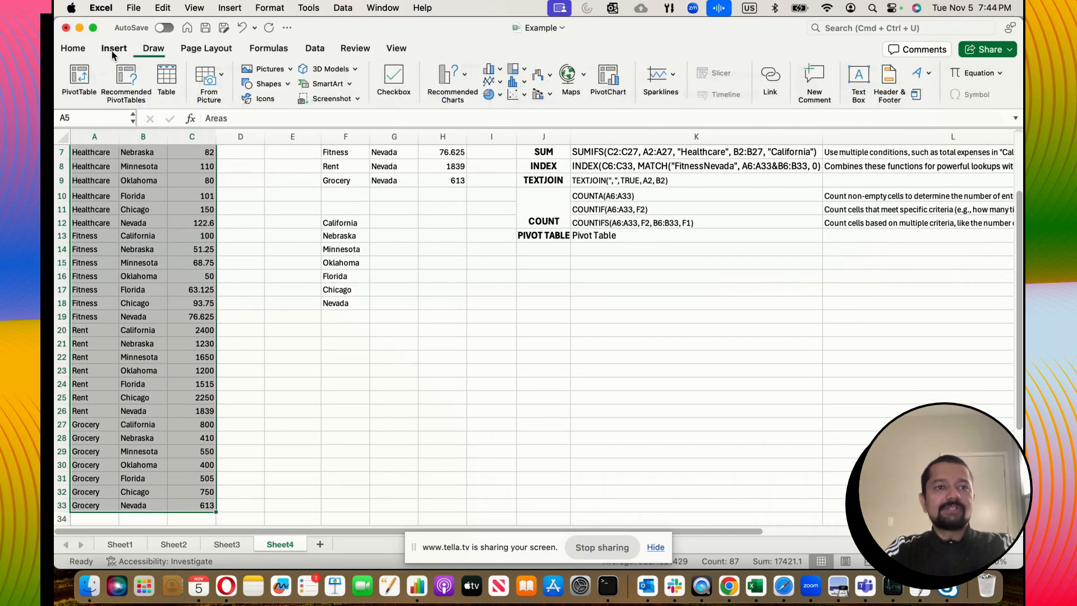
click(79, 75)
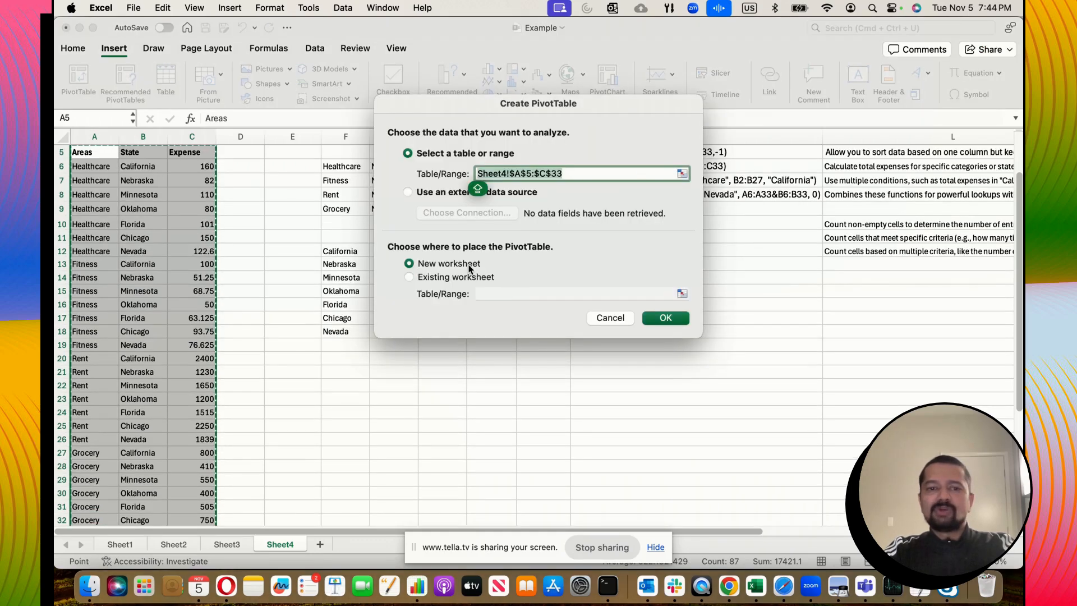
click(662, 319)
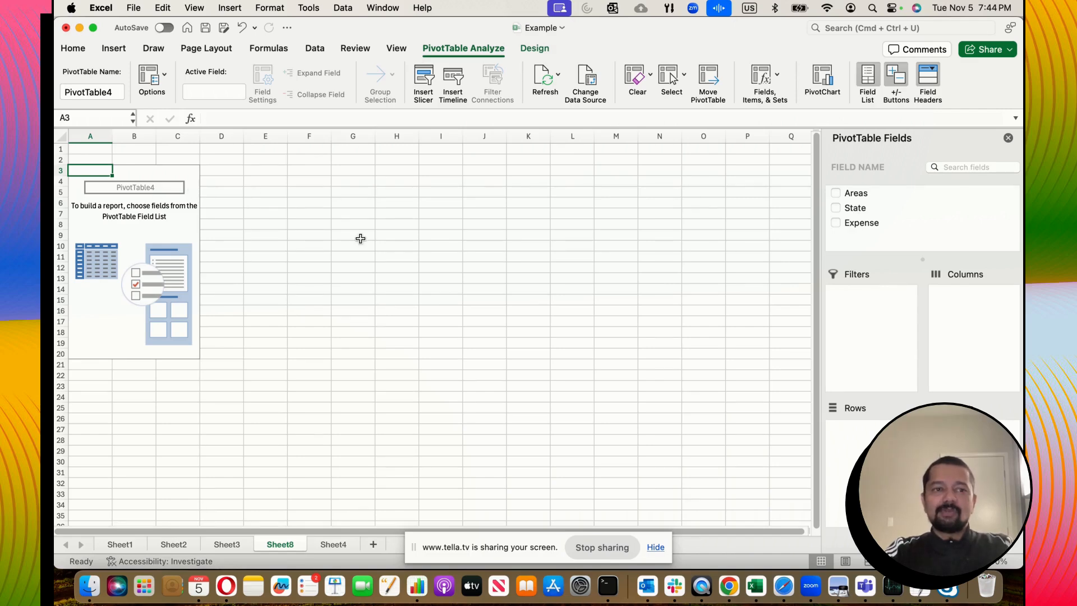
Add Areas as rows and the sum of Expense as values to the pivot table, and examine the total for each area.
click(835, 193)
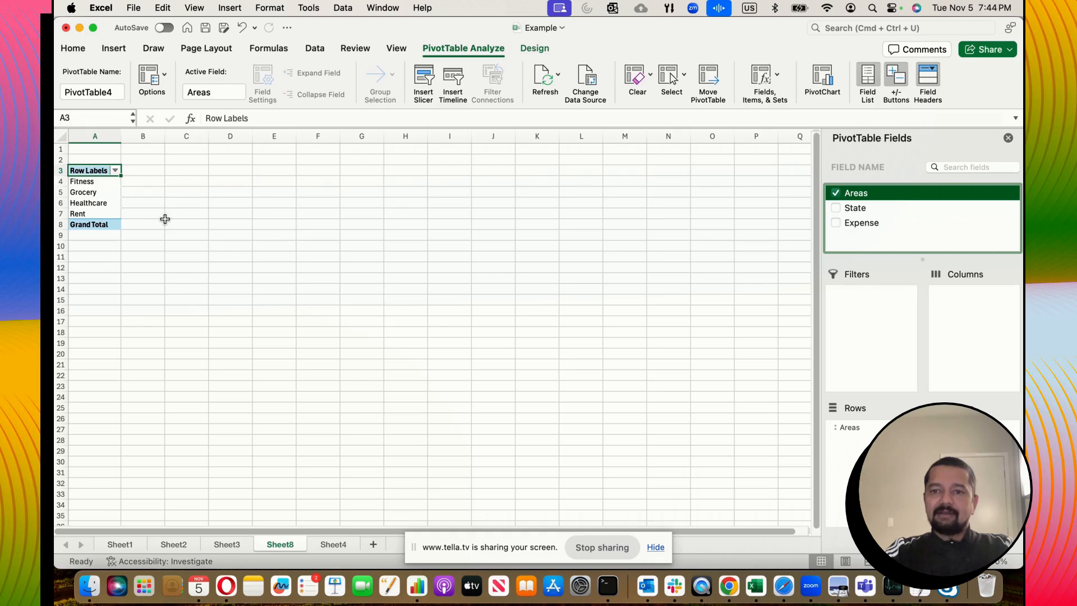
click(837, 224)
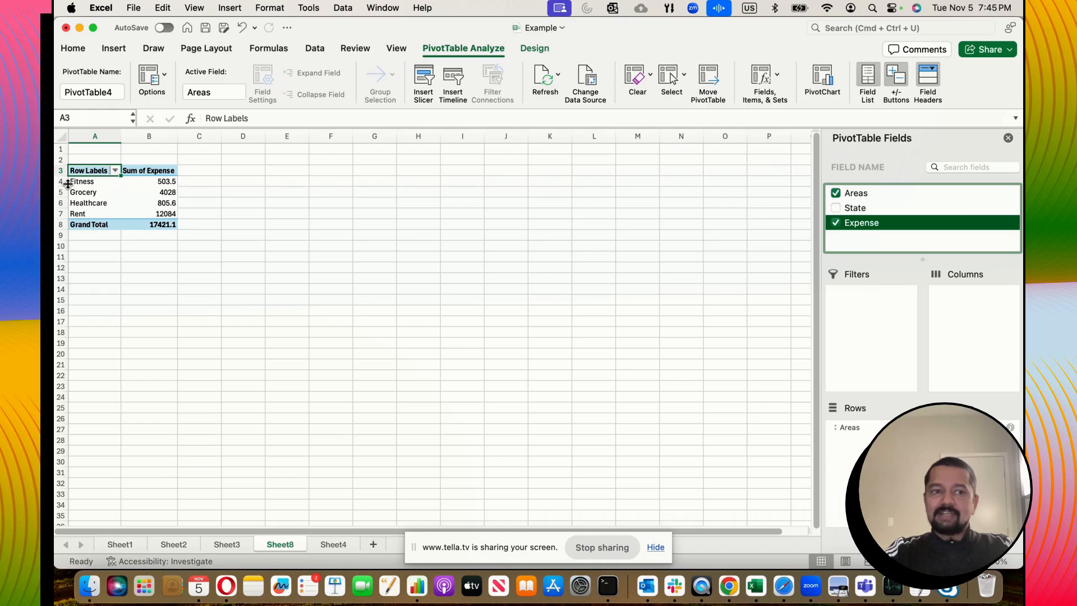
click(163, 182)
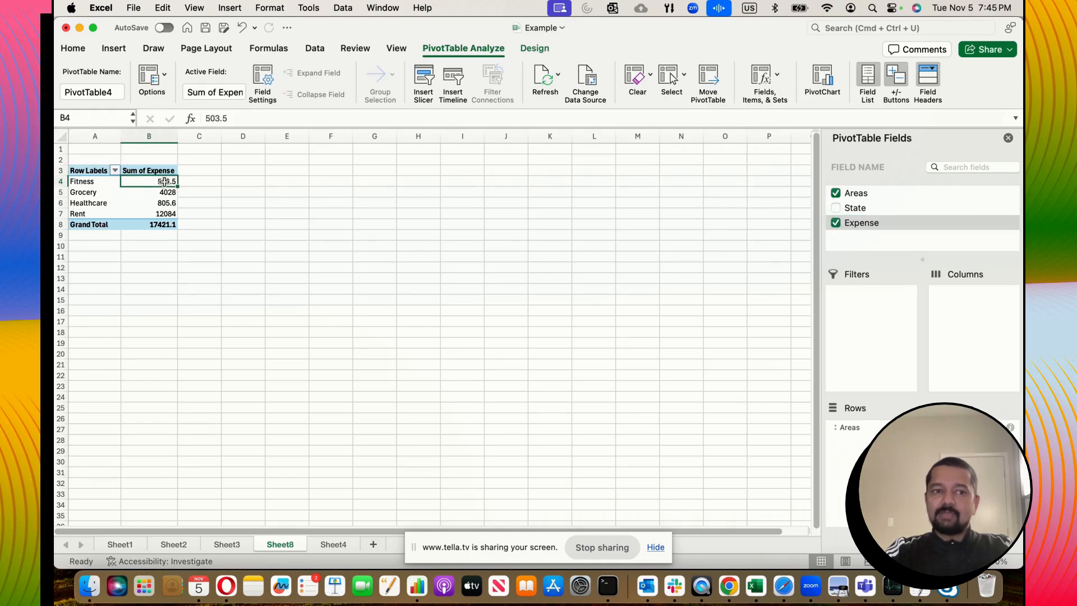
click(168, 192)
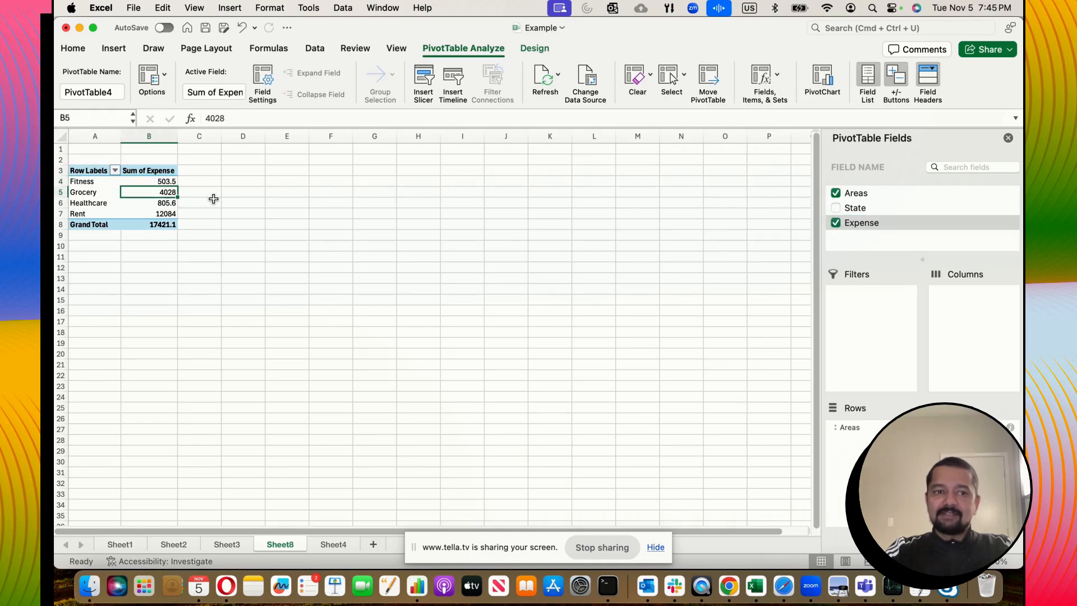
click(166, 213)
click(242, 223)
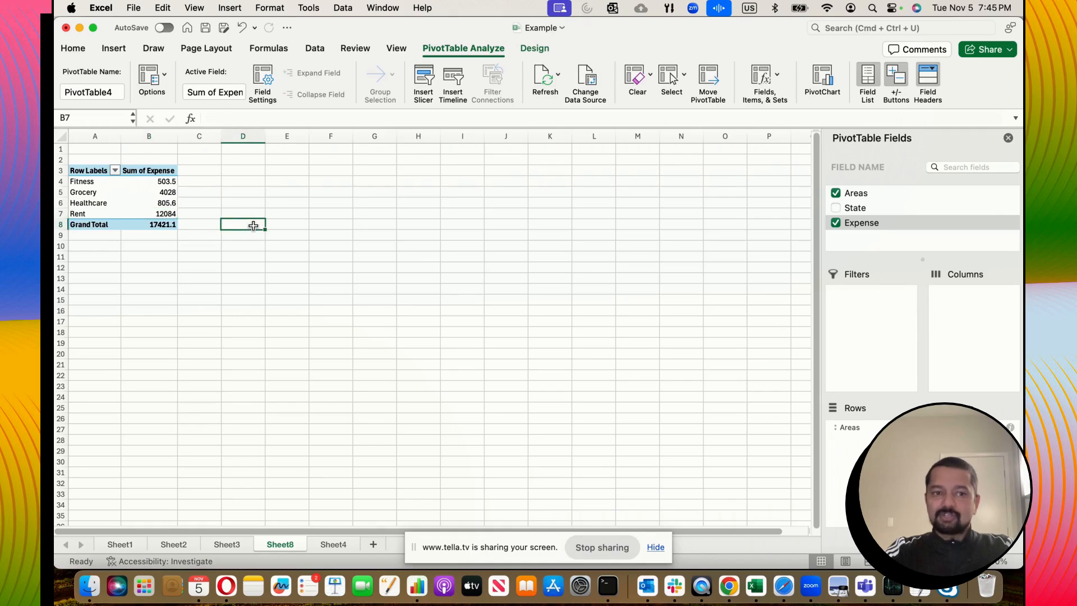
click(170, 181)
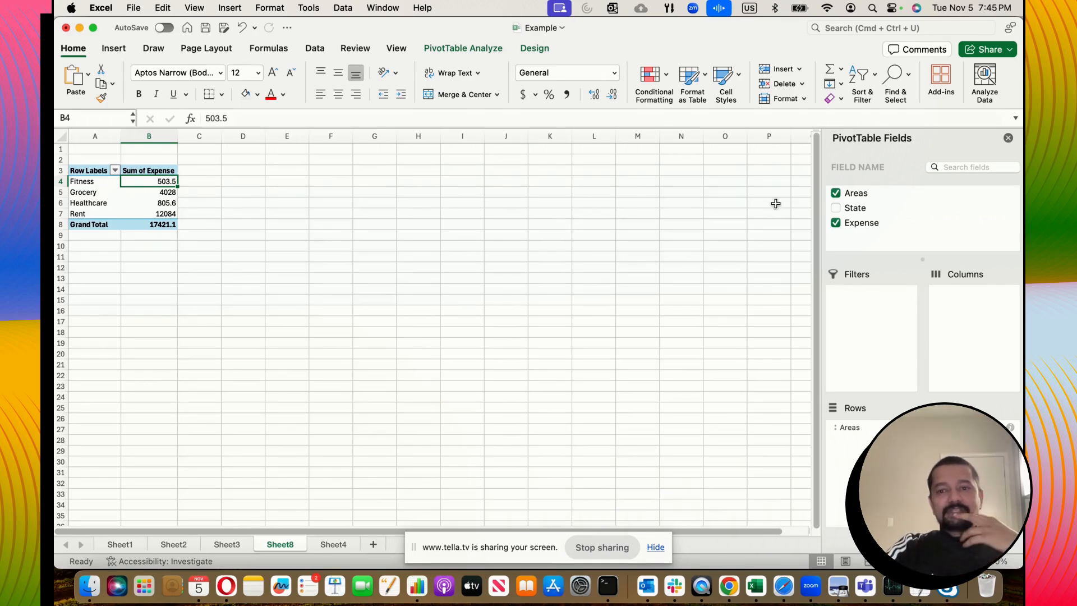
Add the State field to the pivot table to examine expenses by state and area, and remove State again.
click(836, 208)
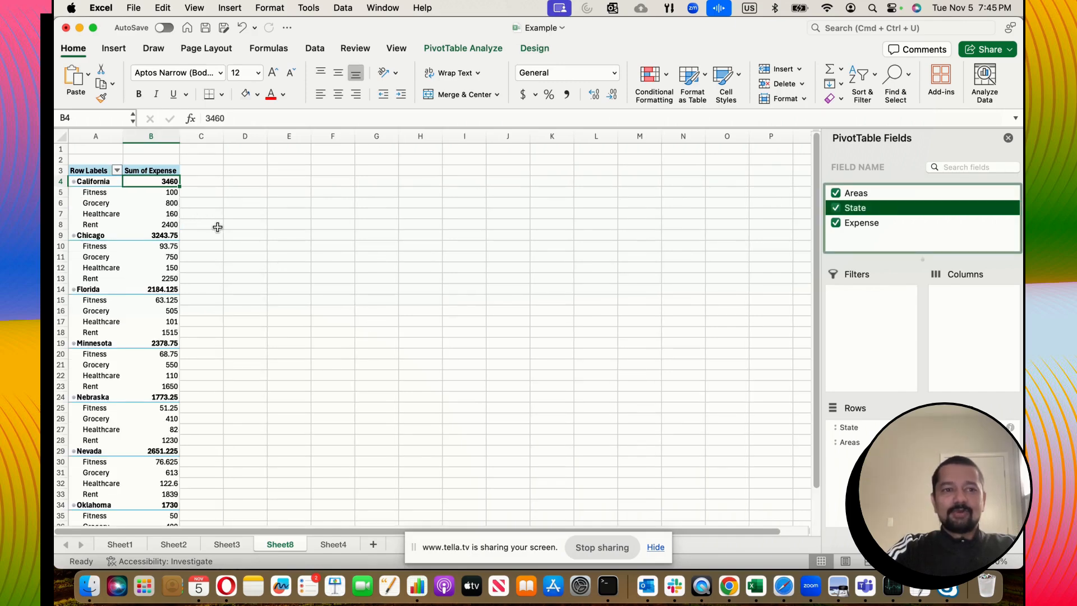
click(216, 226)
click(105, 184)
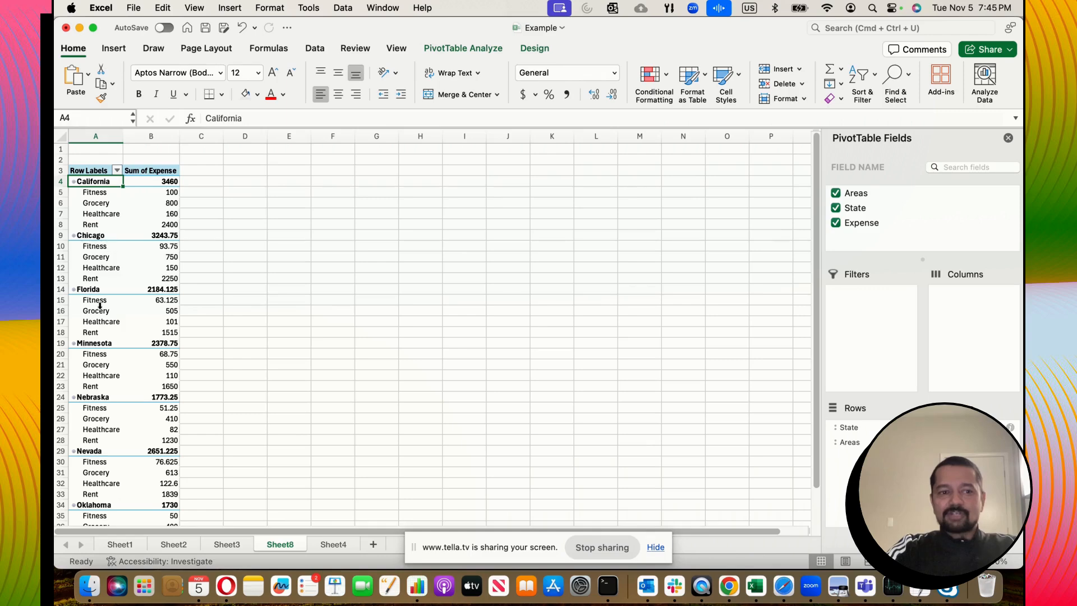
scroll(100, 306, down, 2)
scroll(125, 412, down, 3)
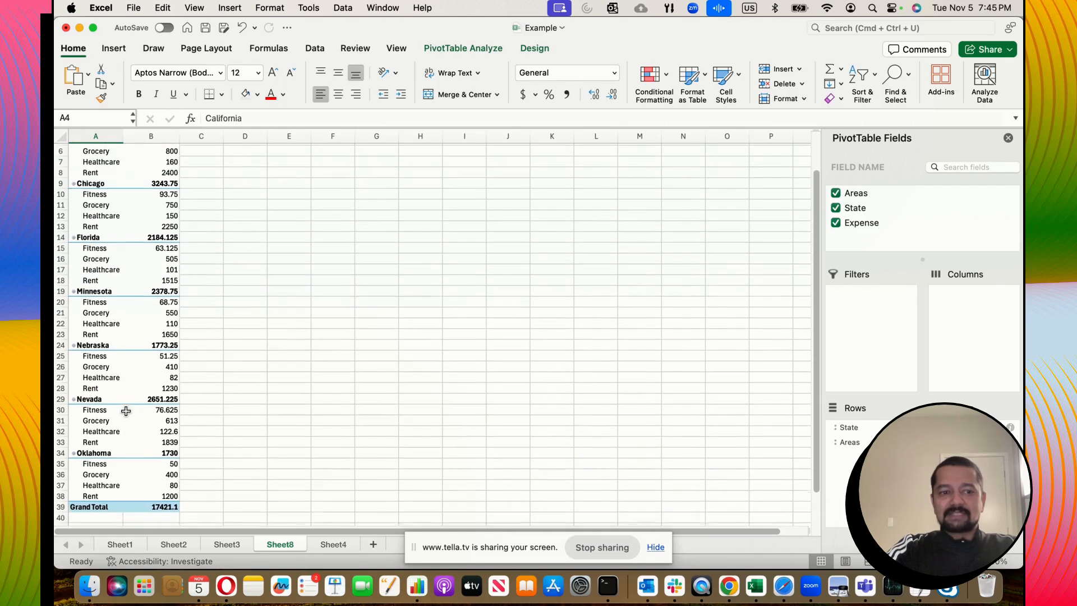
scroll(135, 463, up, 3)
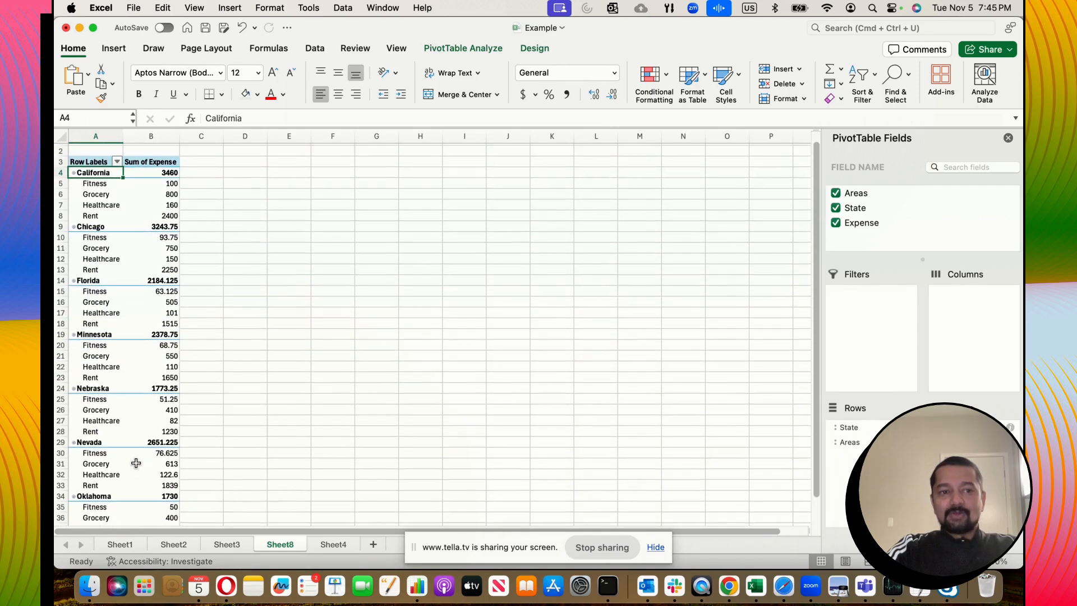
scroll(136, 463, up, 1)
scroll(141, 403, down, 2)
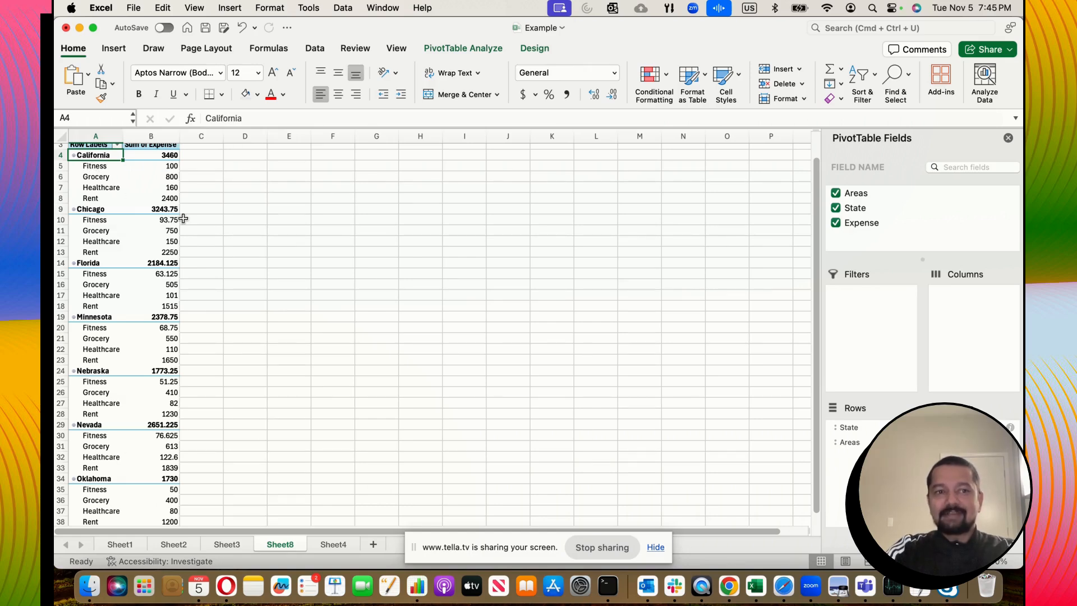
click(836, 208)
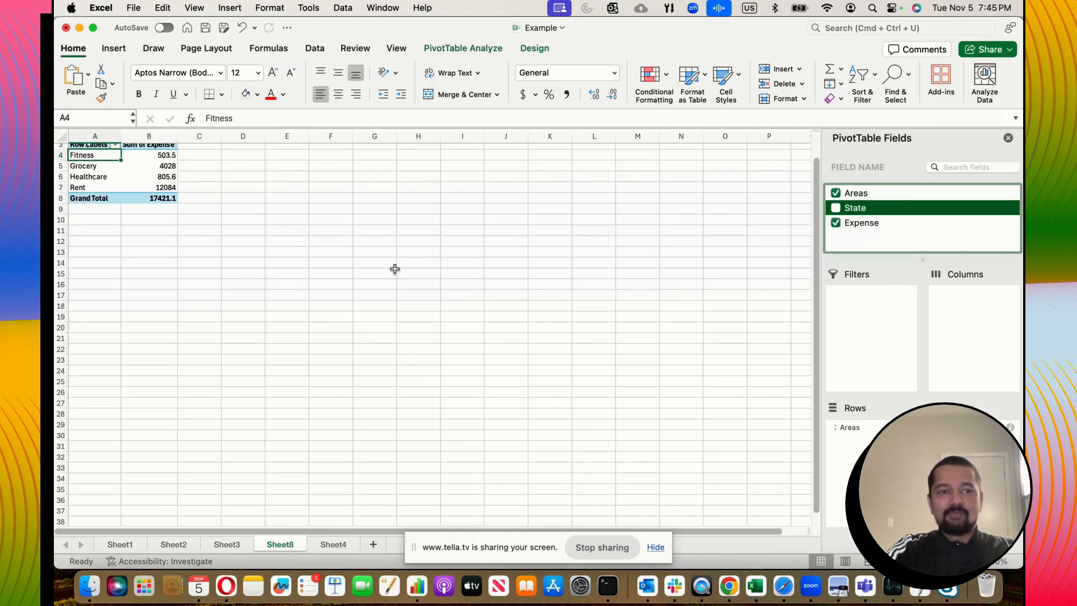
scroll(392, 267, up, 2)
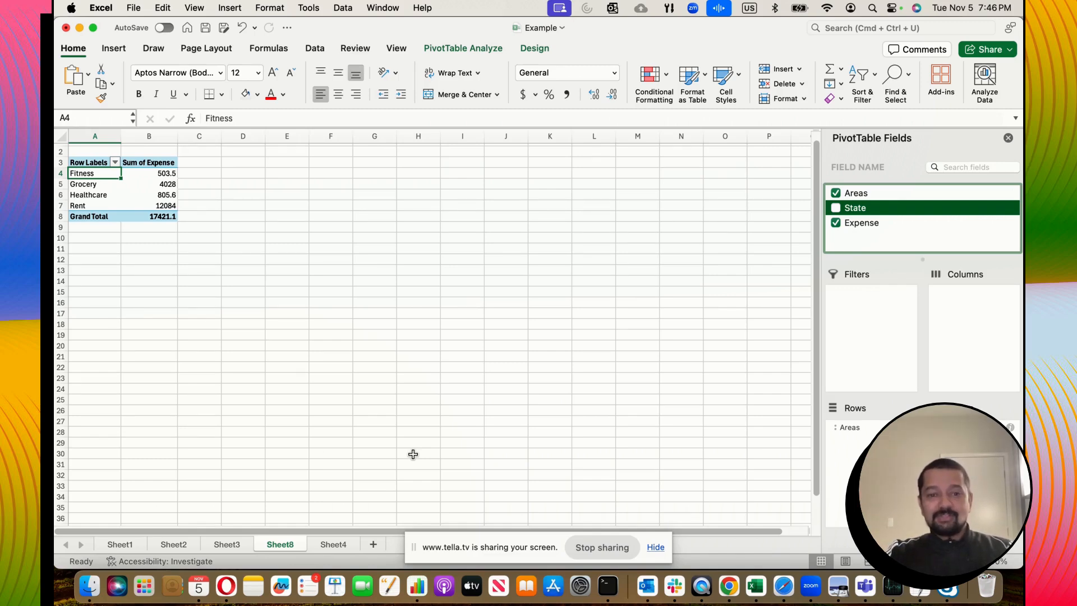
Return to Sheet4 and switch the state selection in cell F1 to Nebraska and finally to Florida.
click(331, 545)
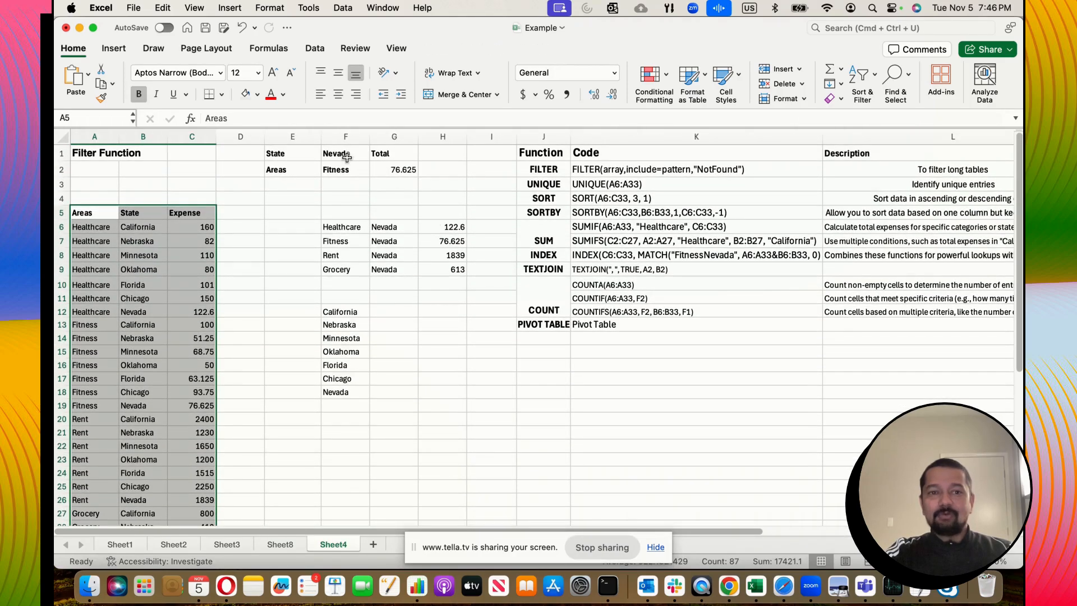
click(348, 154)
click(376, 155)
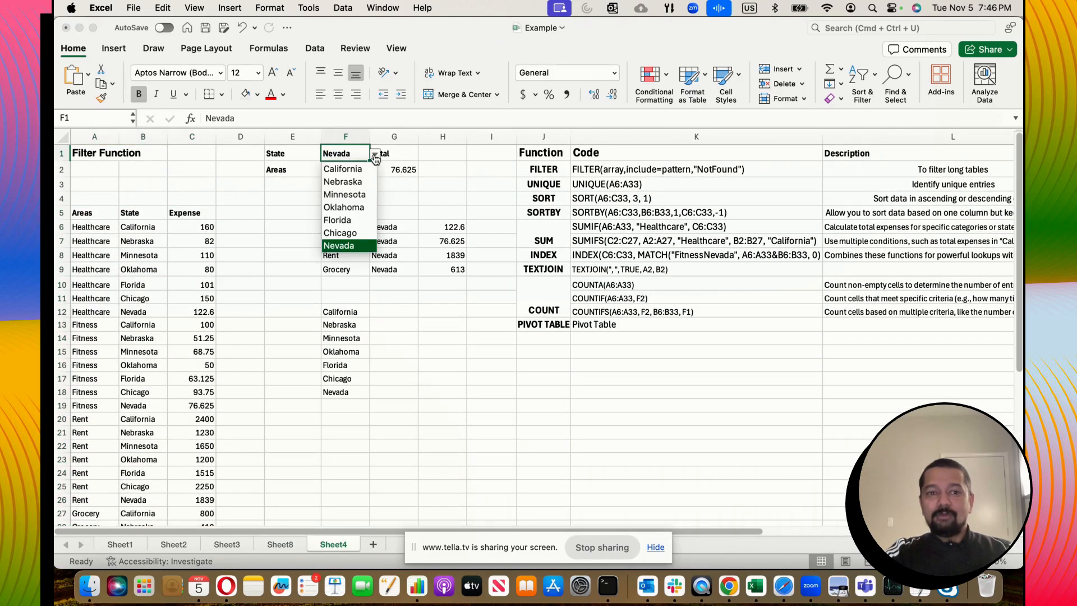
click(349, 183)
click(374, 156)
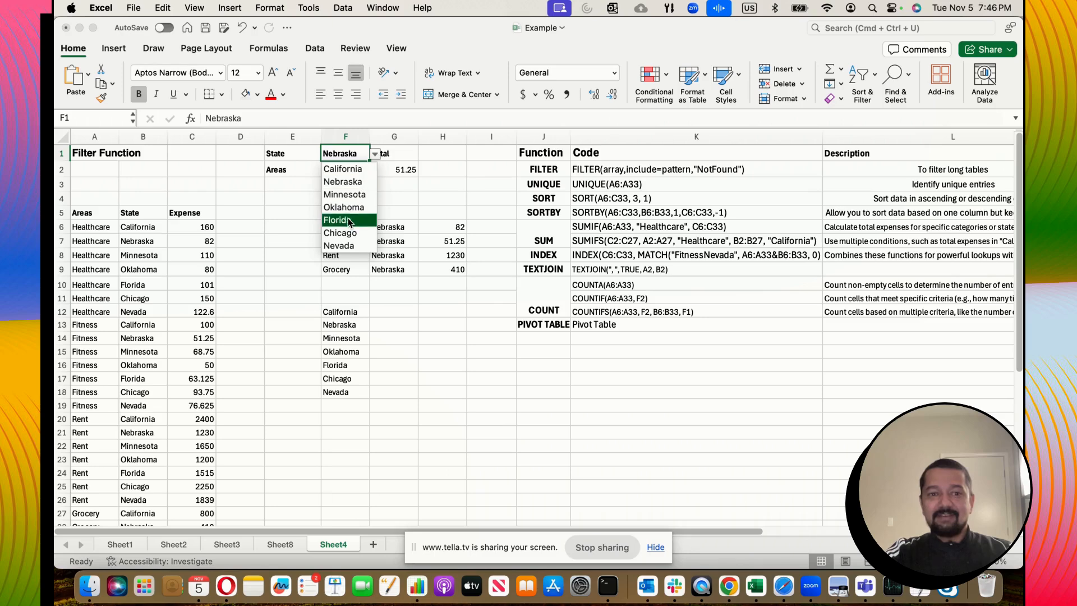
click(346, 220)
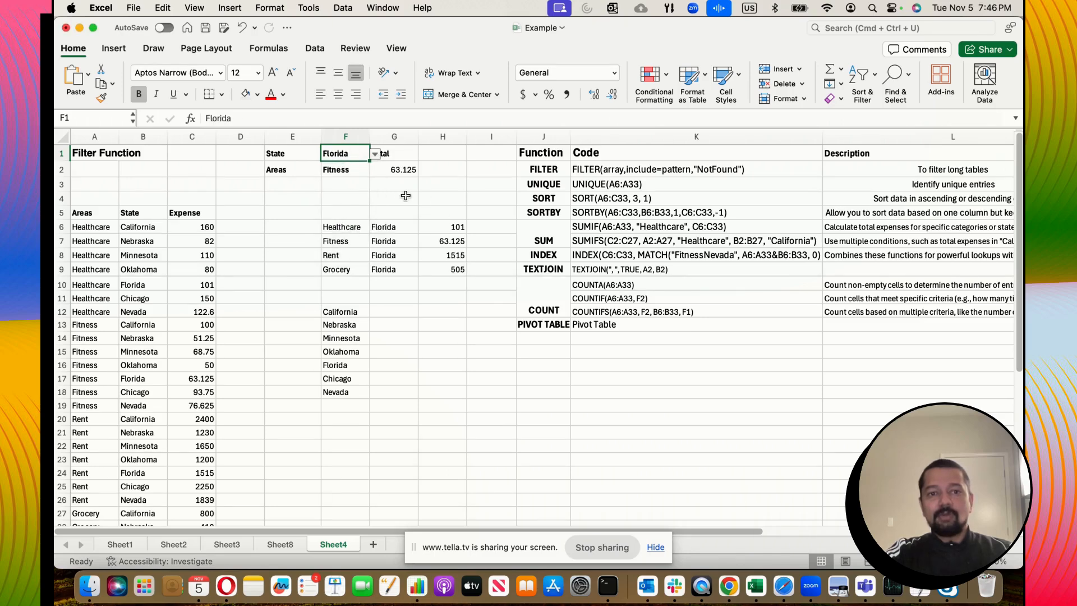